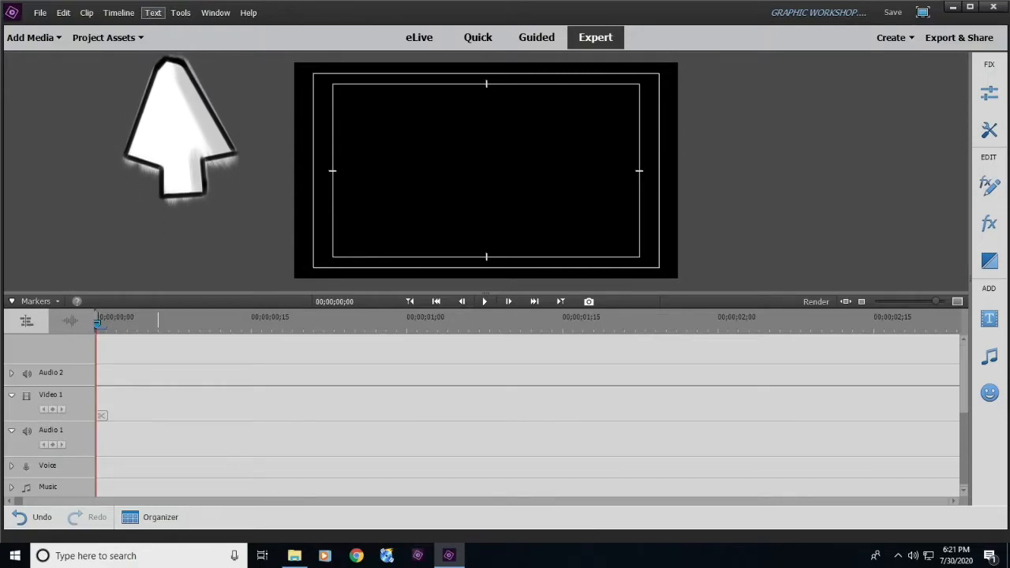
# - Add a new text title to the video and enter "Society of St. Adalbert" as its wording
pyautogui.click(154, 12)
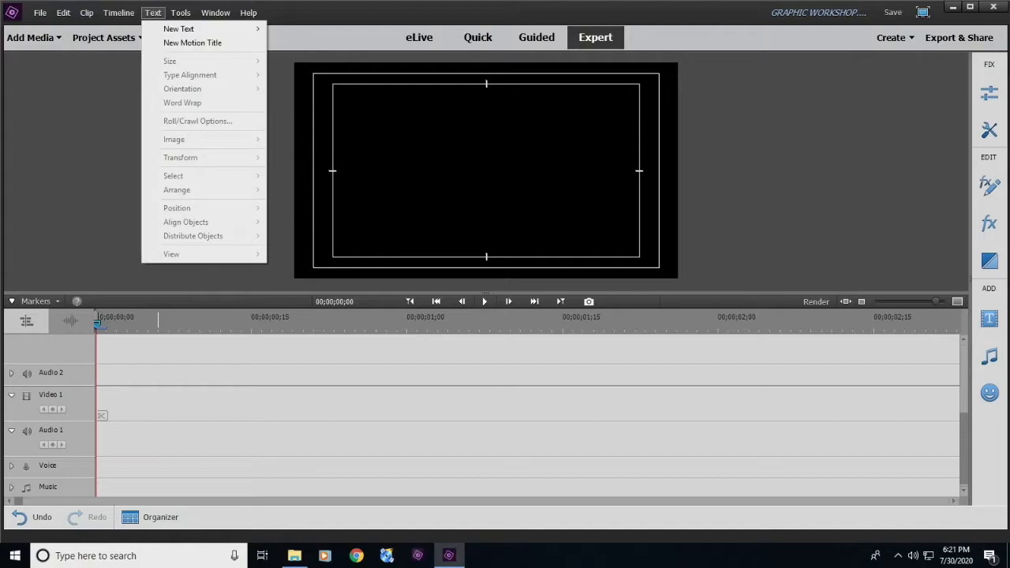
pyautogui.moveTo(178, 28)
pyautogui.click(304, 29)
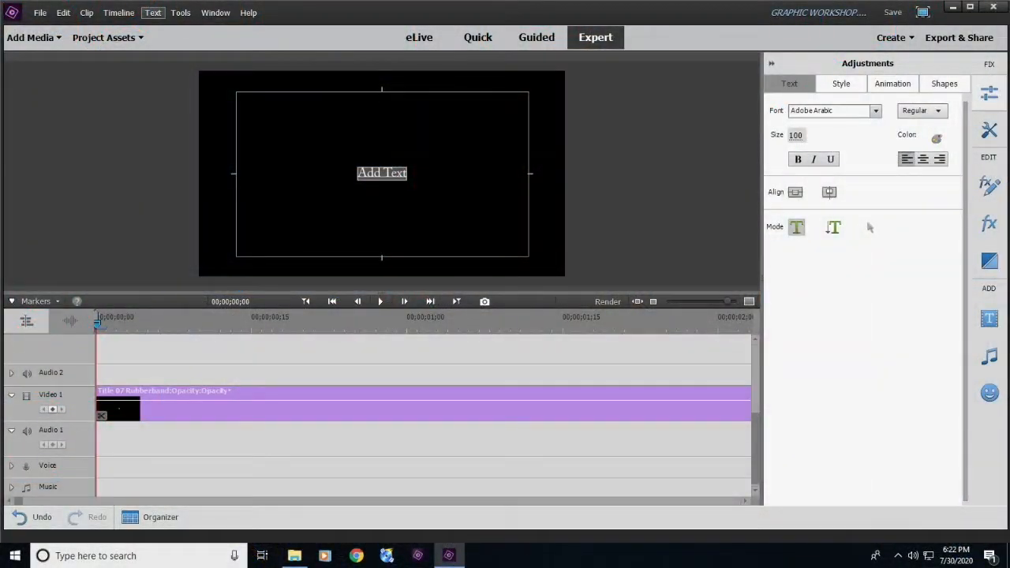
pyautogui.write('SO')
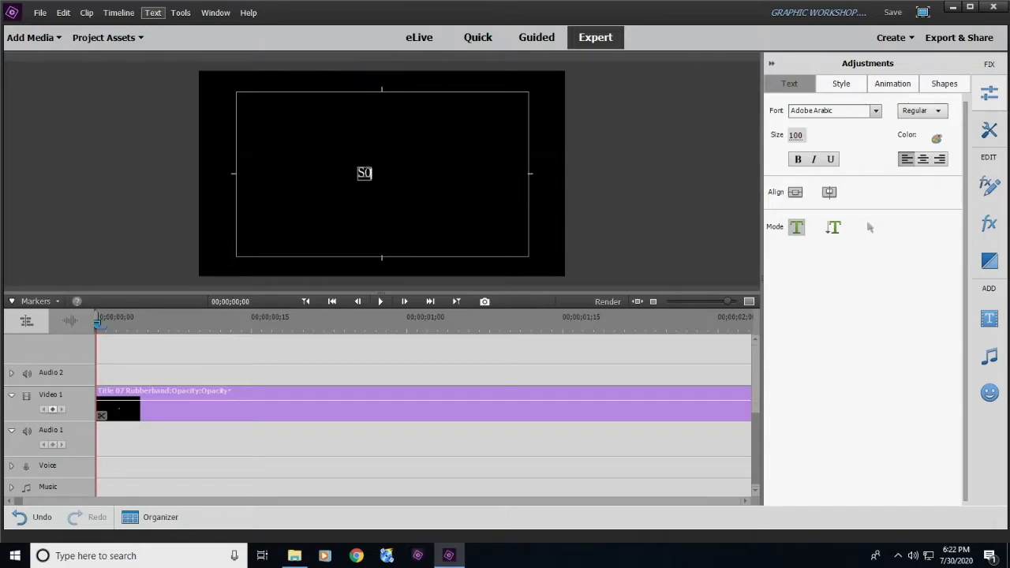
pyautogui.press('BackSpace')
pyautogui.write('ociety of St')
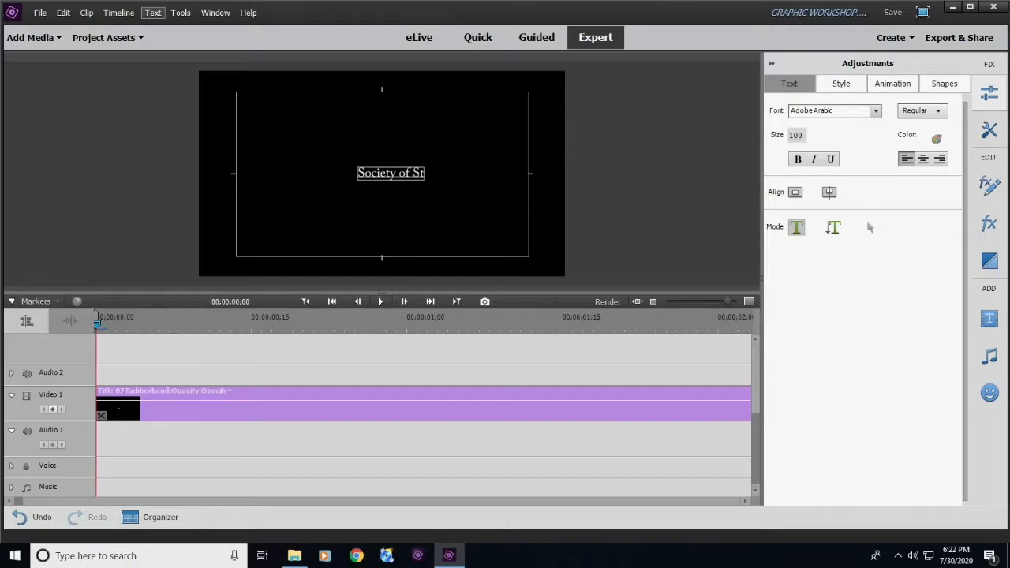
pyautogui.write('. Adalbert')
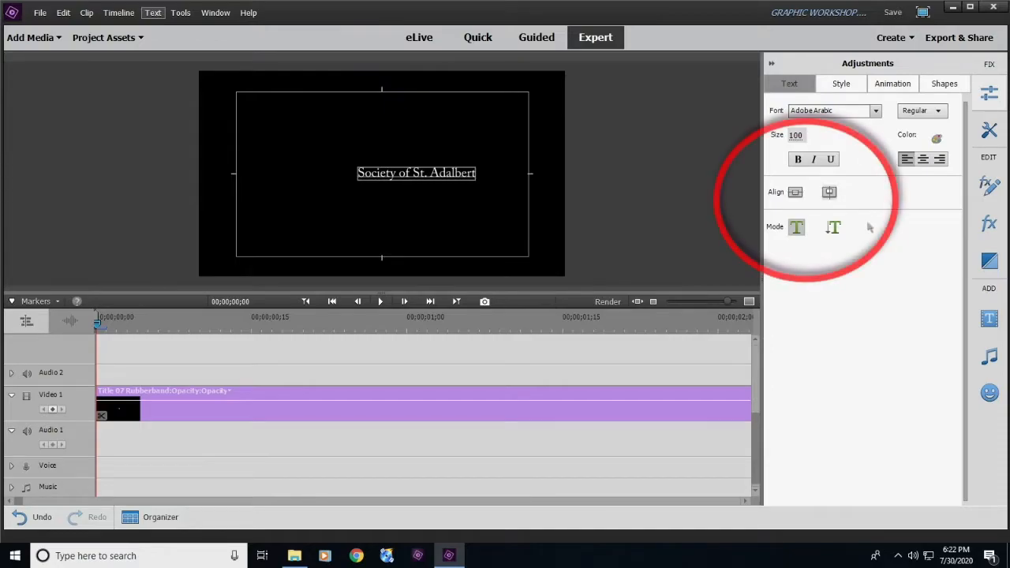
# - Enlarge the title text to size 114 and centre it horizontally in the frame
pyautogui.click(795, 193)
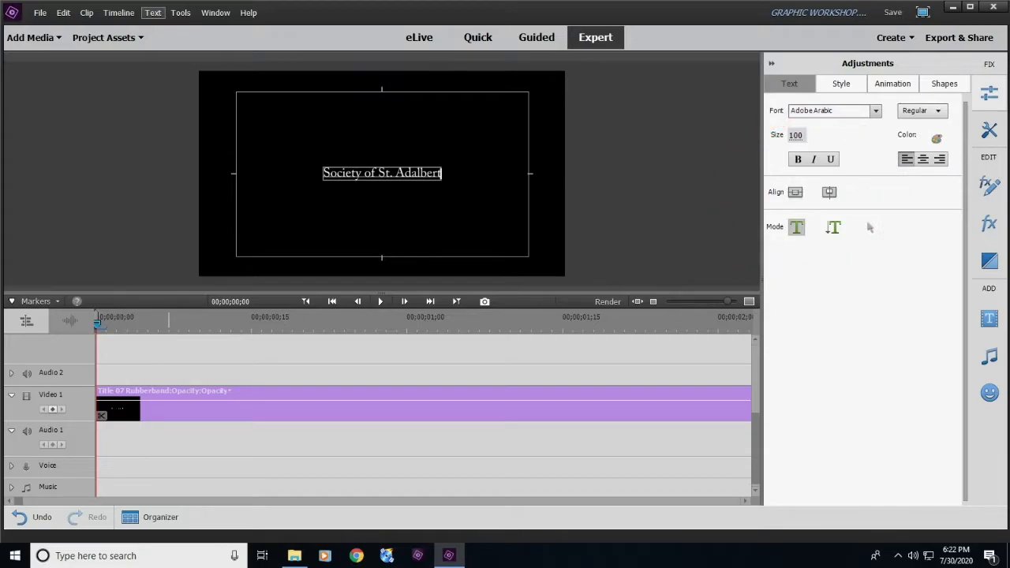
pyautogui.moveTo(796, 136); pyautogui.dragTo(807, 135)
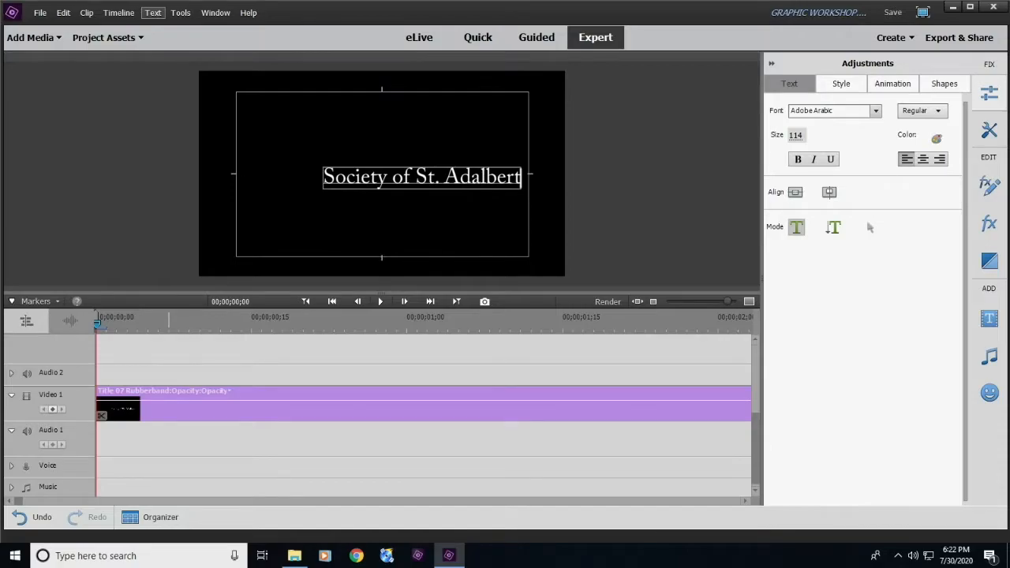
pyautogui.click(796, 192)
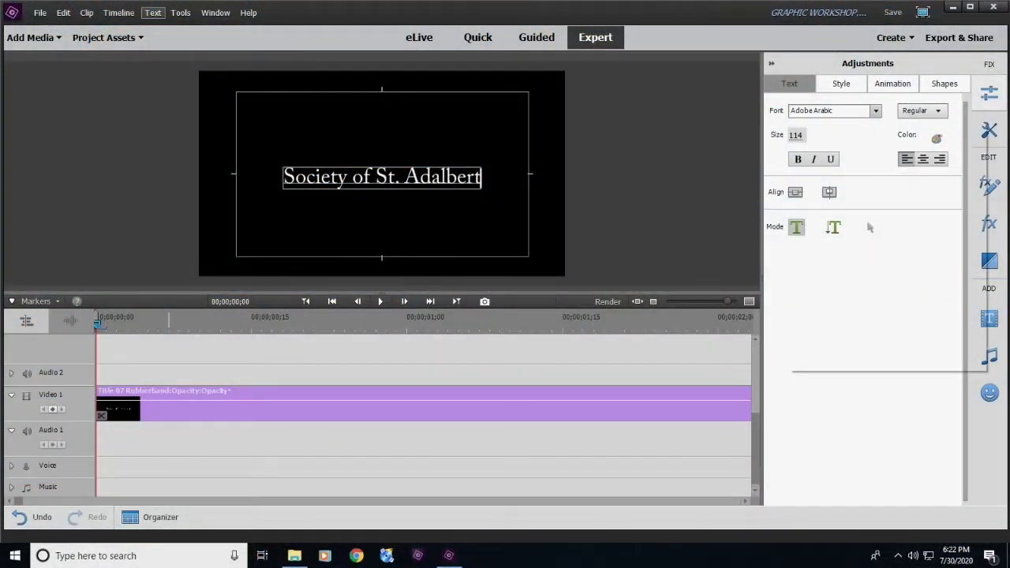
# - Change the title text's font to Adobe Garamond Pro
pyautogui.click(875, 110)
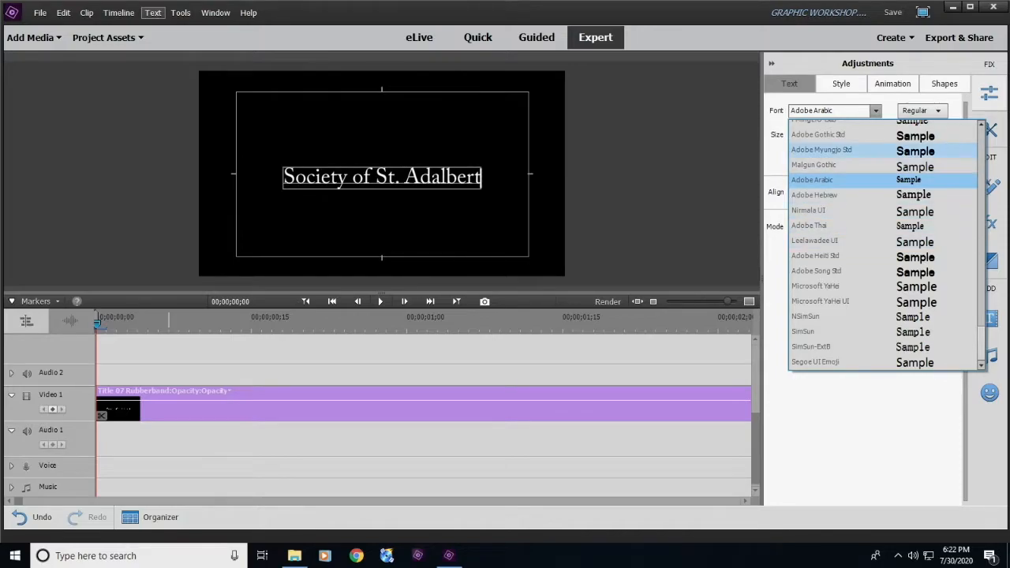
pyautogui.scroll(4, 884, 237)
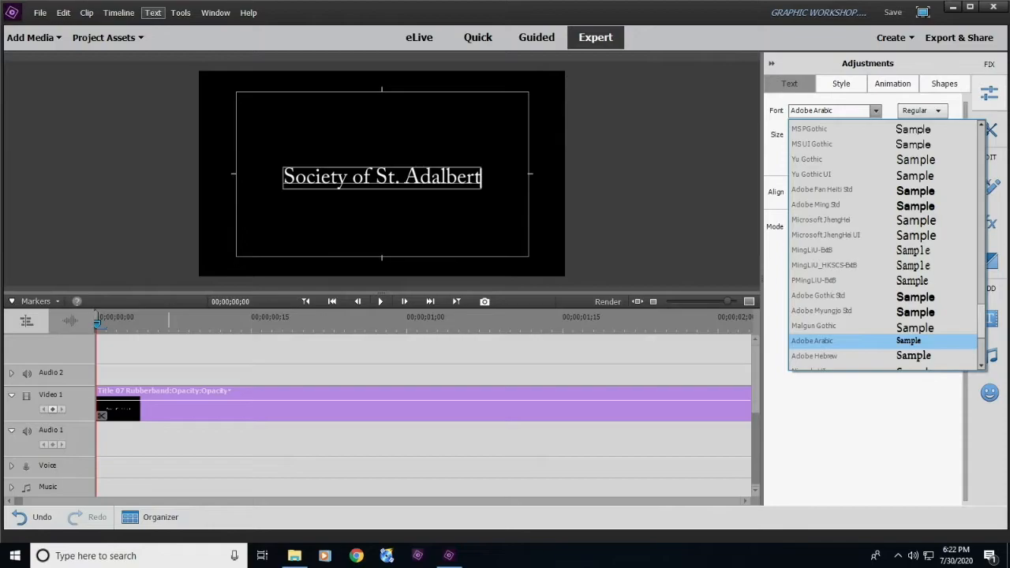
pyautogui.scroll(4, 884, 246)
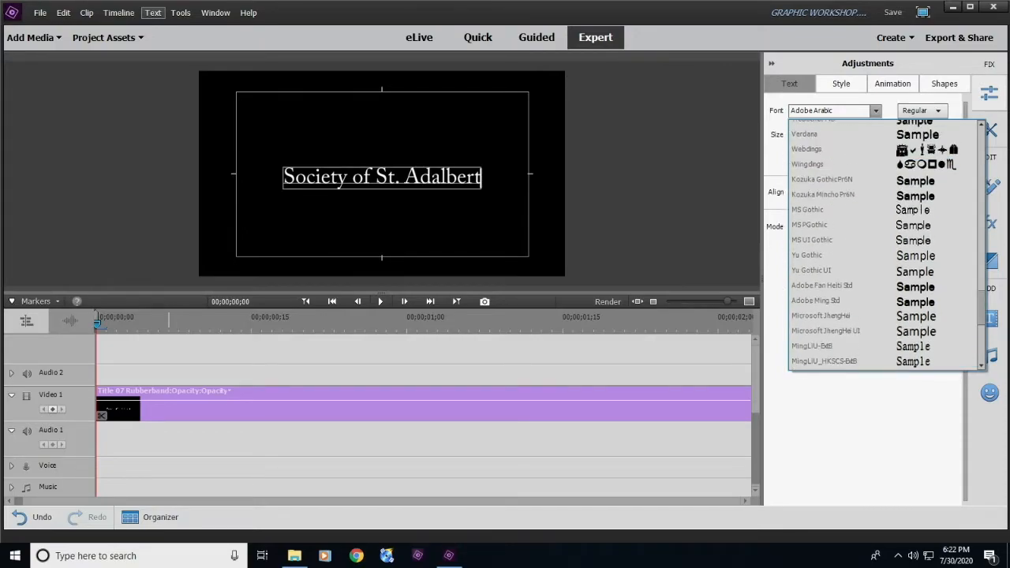
pyautogui.scroll(6, 884, 245)
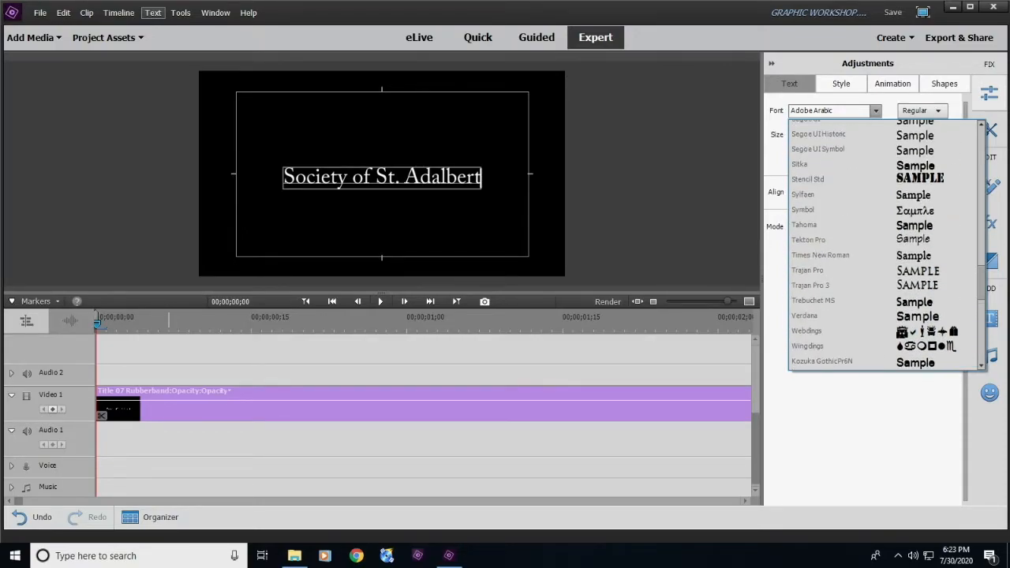
pyautogui.scroll(4, 884, 245)
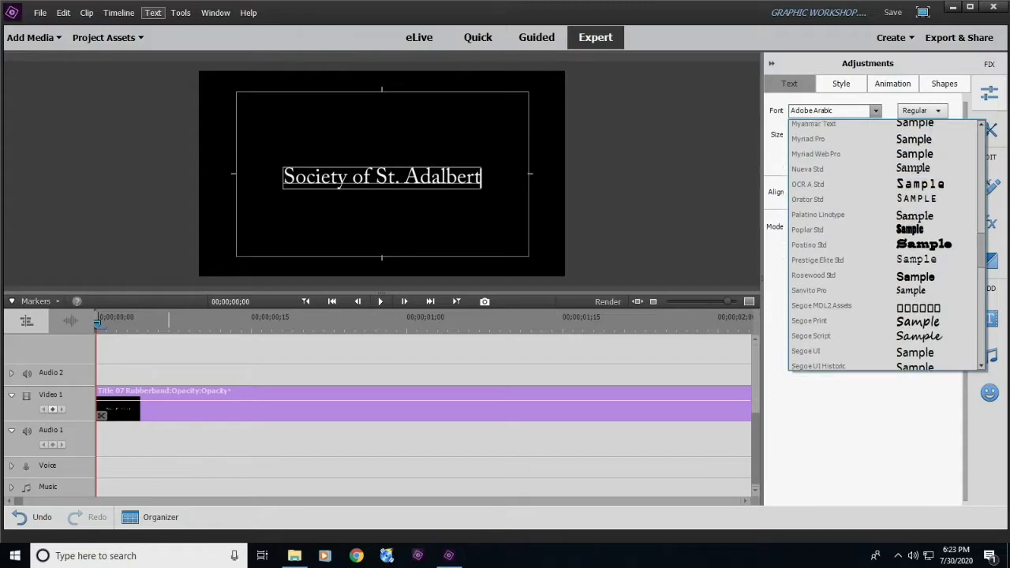
pyautogui.scroll(8, 883, 245)
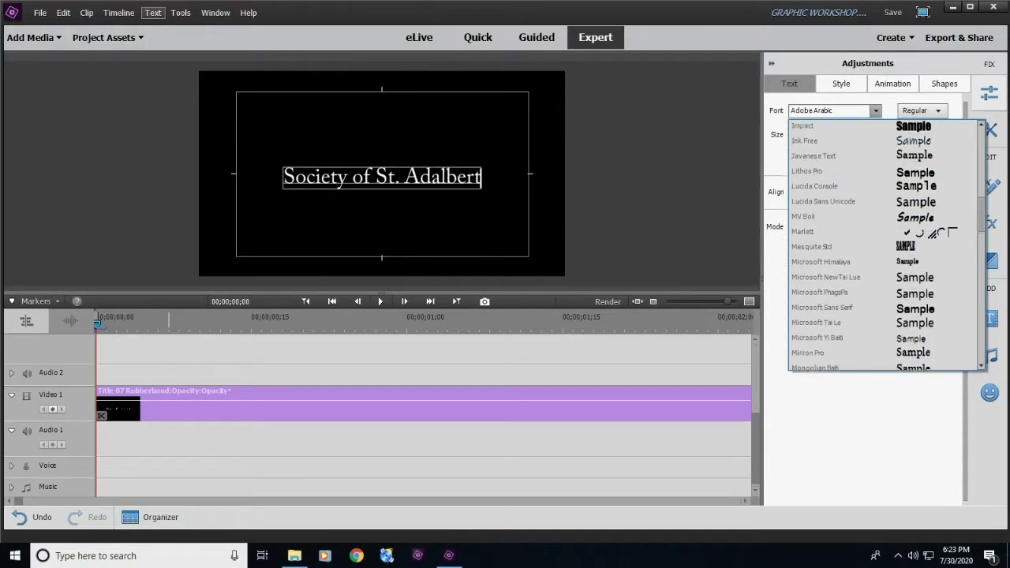
pyautogui.scroll(5, 883, 245)
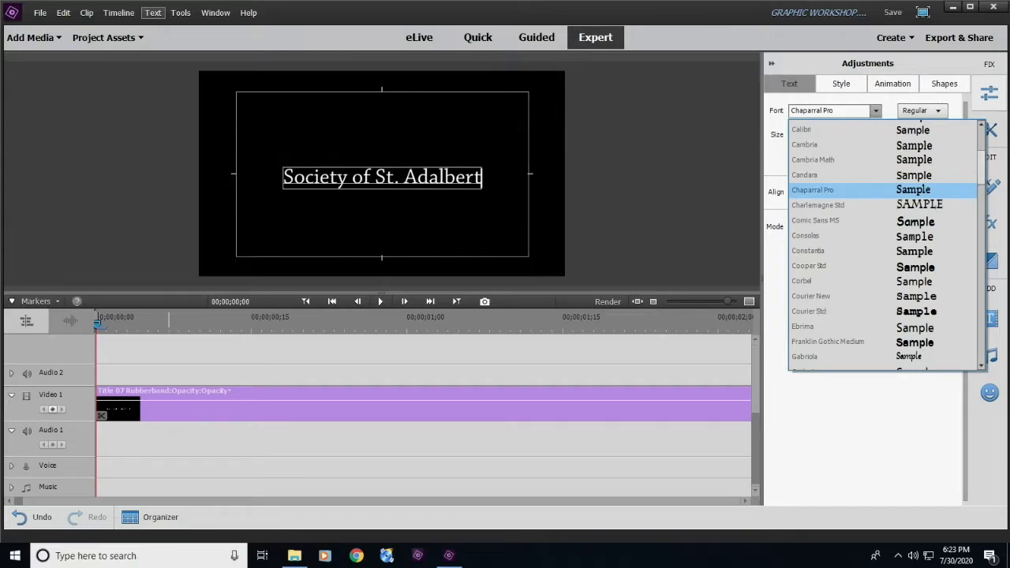
pyautogui.scroll(3, 883, 244)
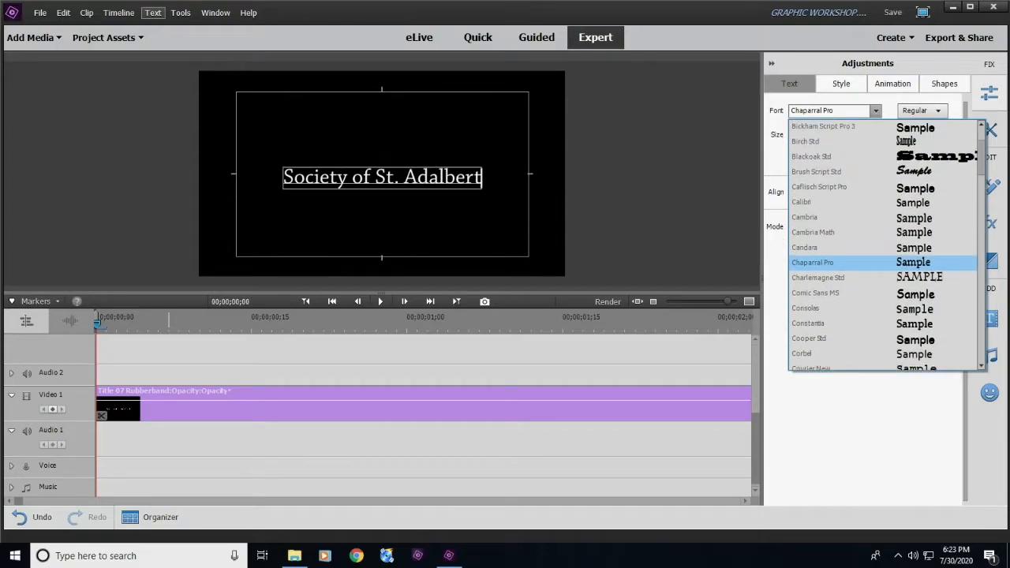
pyautogui.scroll(3, 883, 246)
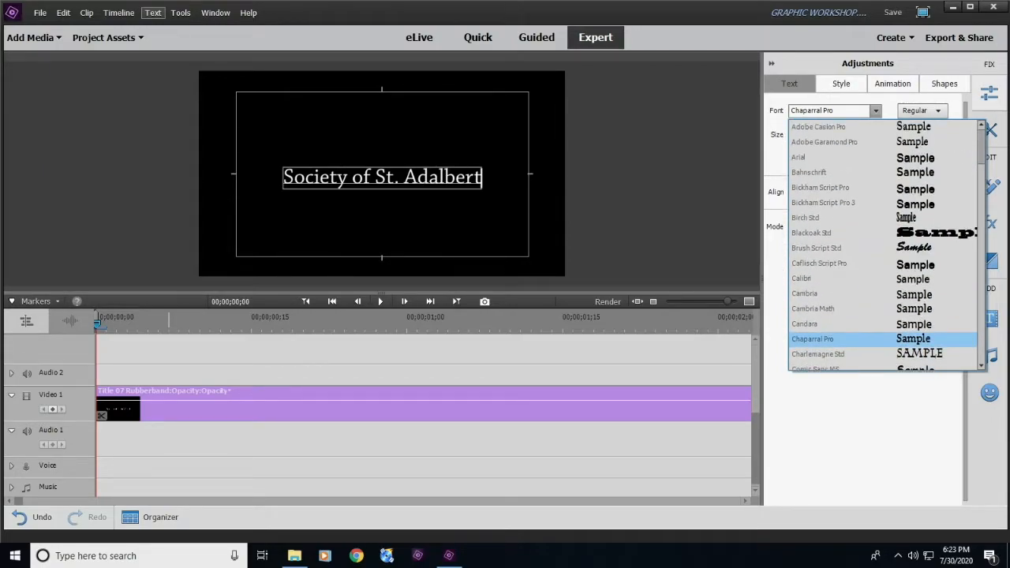
pyautogui.click(867, 142)
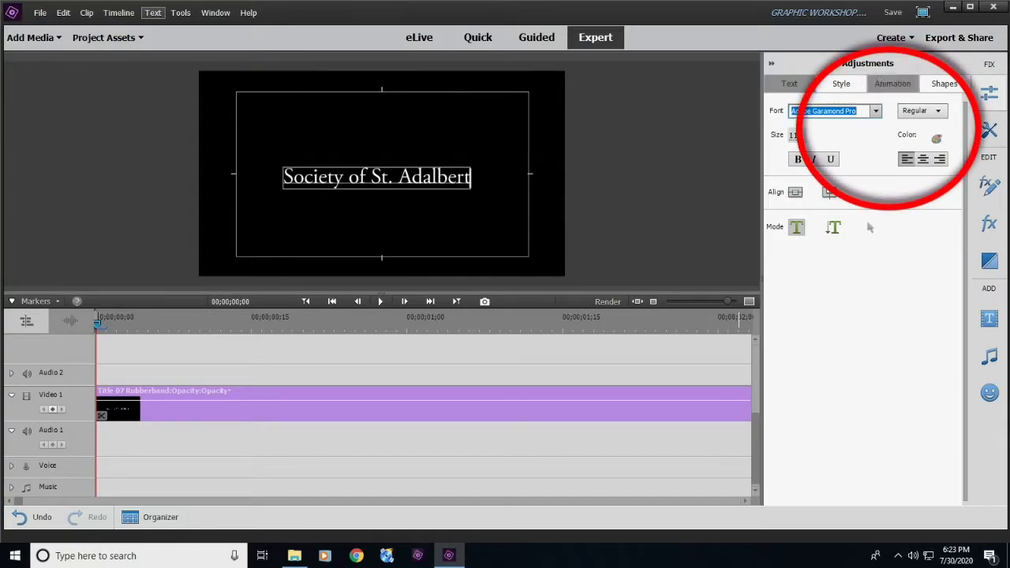
# - Draw a rectangle covering the whole frame and fill it with solid blue, RGB 61, 88, 219
pyautogui.click(943, 84)
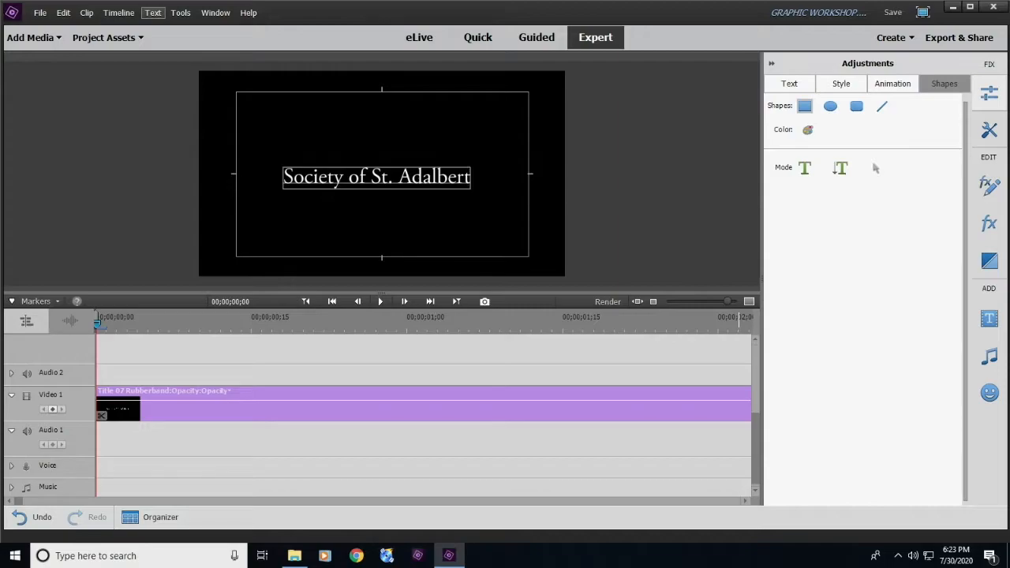
pyautogui.moveTo(190, 64); pyautogui.dragTo(577, 282)
pyautogui.click(807, 130)
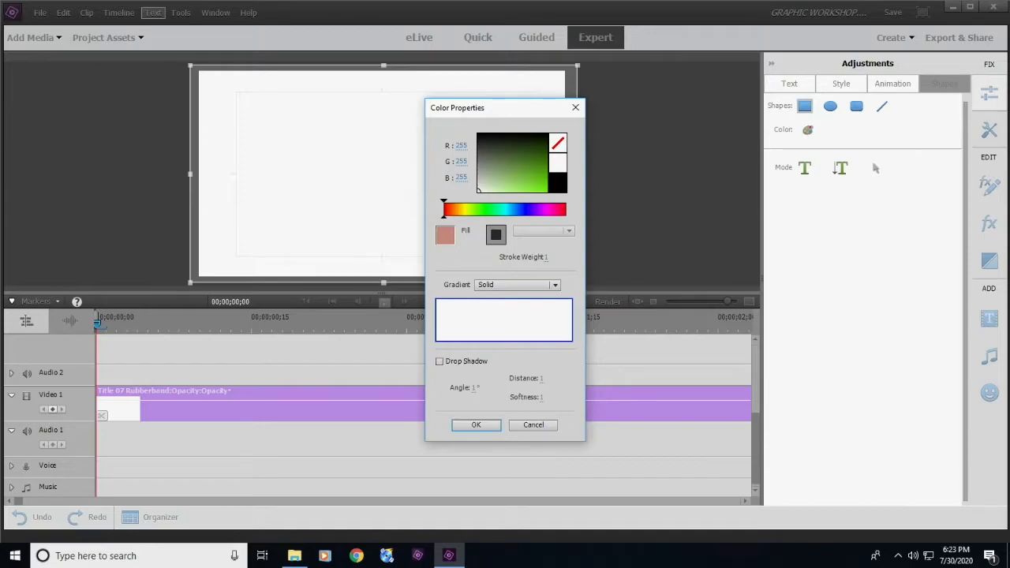
pyautogui.click(520, 209)
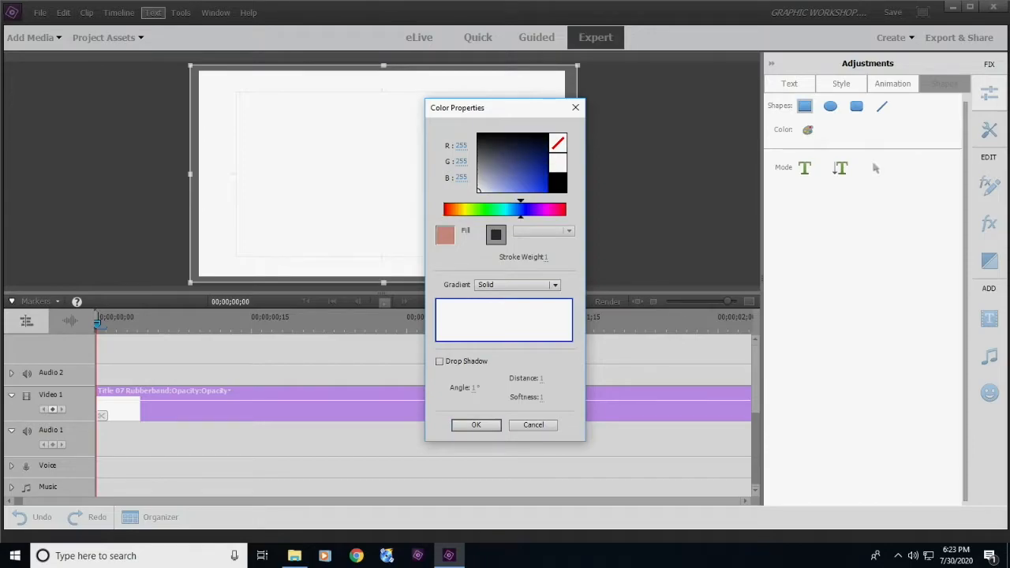
pyautogui.click(546, 191)
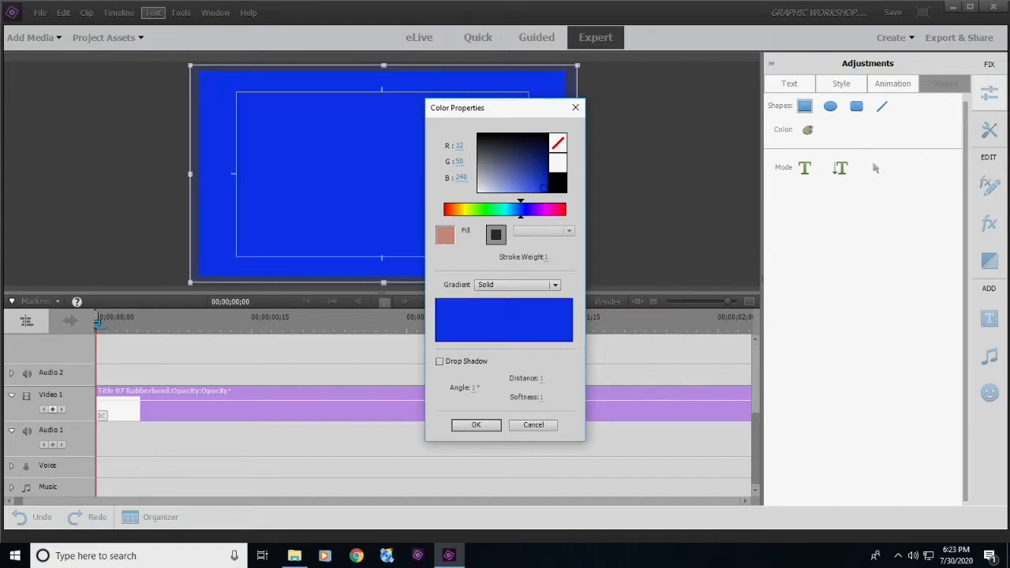
pyautogui.moveTo(543, 188); pyautogui.dragTo(527, 183)
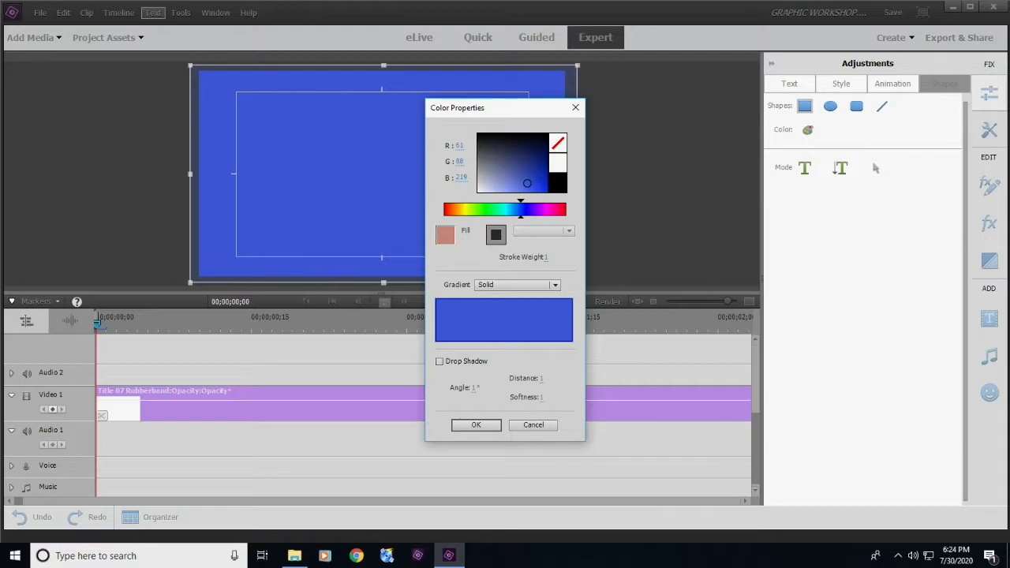
pyautogui.click(476, 425)
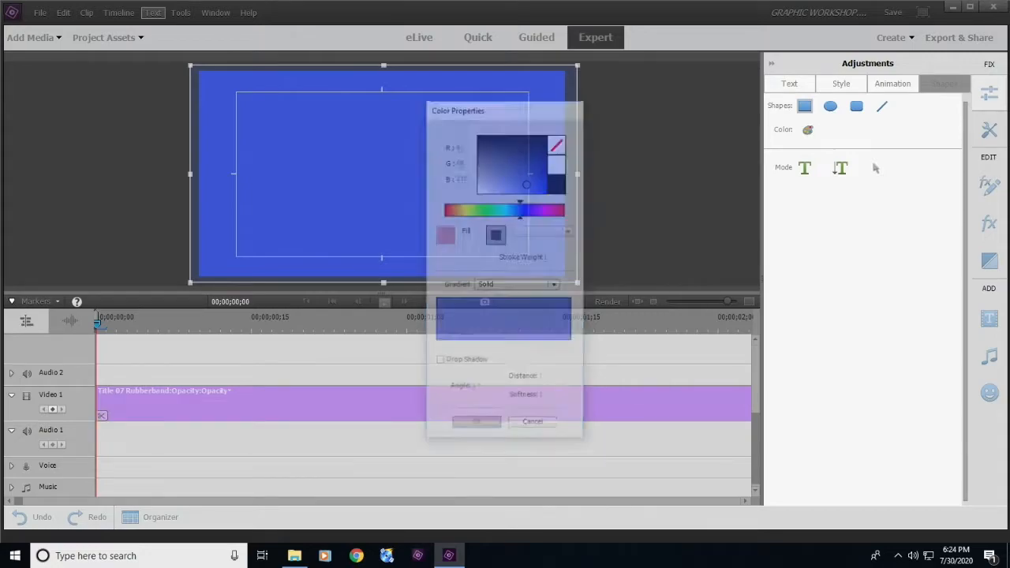
# - Send the blue rectangle to the back, behind the title text
pyautogui.rightClick(364, 193)
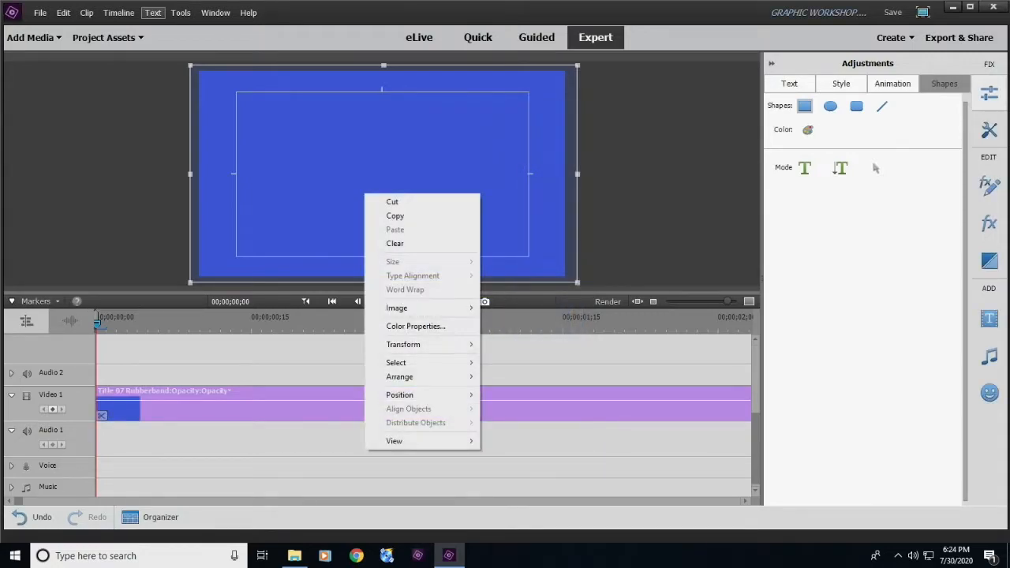
pyautogui.moveTo(426, 376)
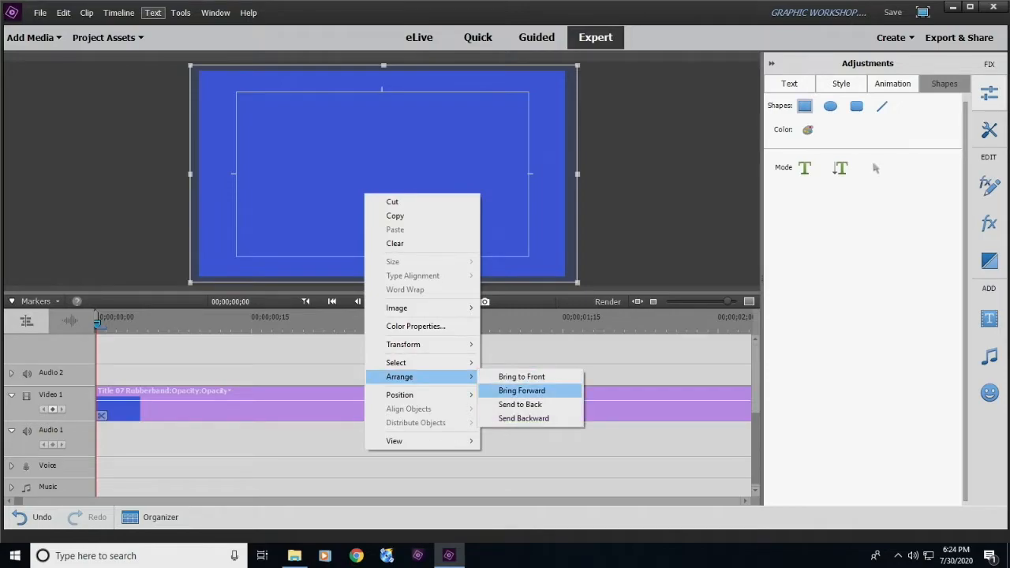
pyautogui.click(519, 404)
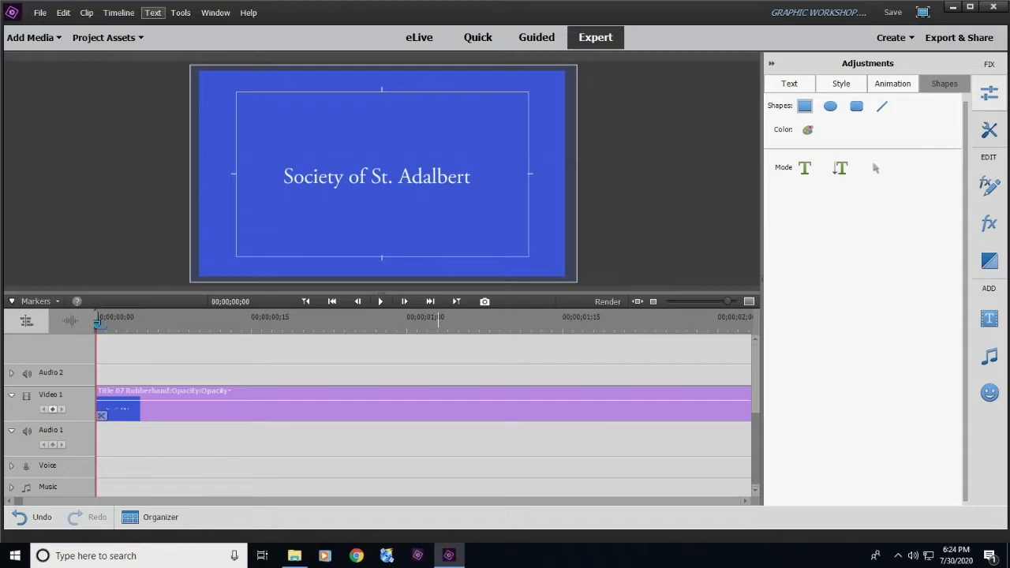
# - Recolour the "Society of St. Adalbert" text to solid yellow, RGB 224, 227, 48
pyautogui.click(874, 168)
pyautogui.click(377, 178)
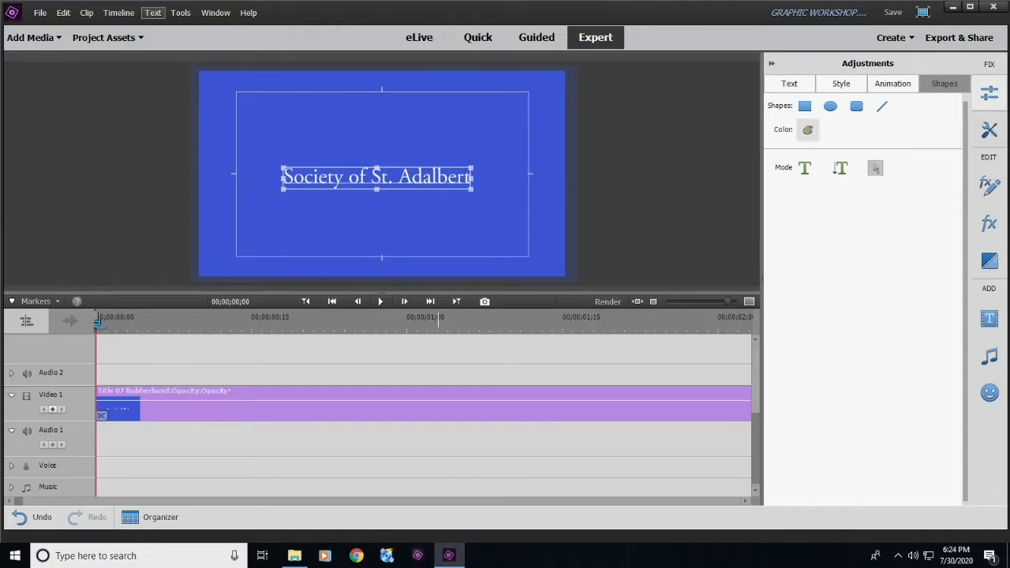
pyautogui.click(807, 130)
pyautogui.moveTo(521, 109); pyautogui.dragTo(682, 107)
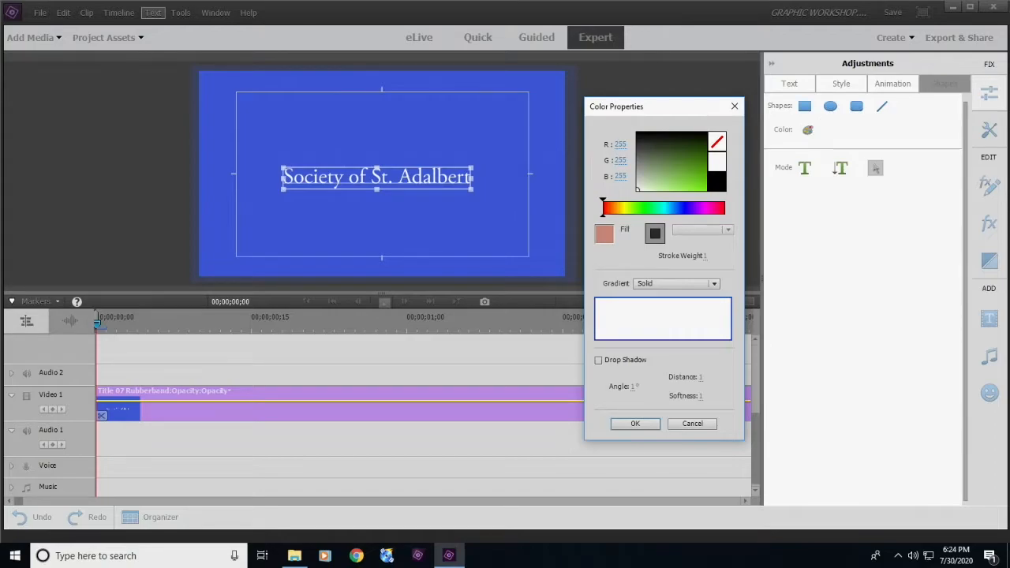
pyautogui.click(623, 209)
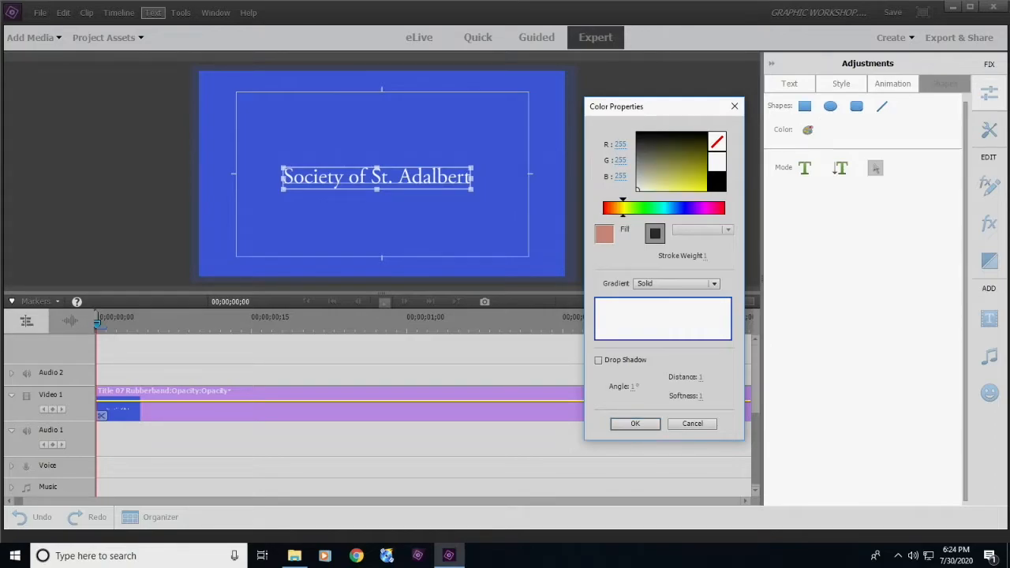
pyautogui.click(699, 169)
pyautogui.moveTo(698, 169)
pyautogui.mouseDown()
pyautogui.moveTo(677, 183)
pyautogui.moveTo(691, 183)
pyautogui.mouseUp()
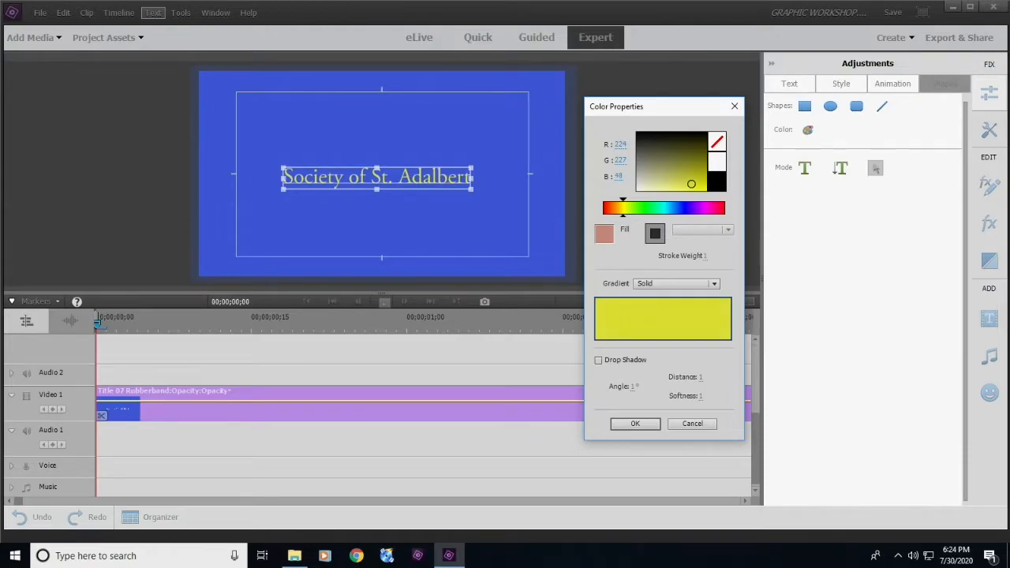
pyautogui.click(635, 423)
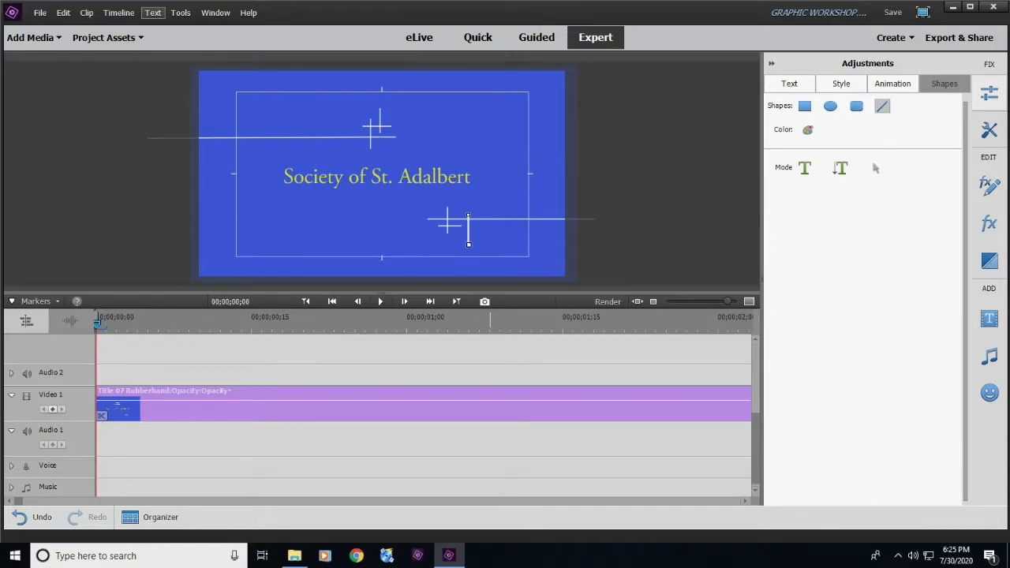
# - Move the timeline playhead to 00;00;00;16 within the title clip
pyautogui.click(577, 355)
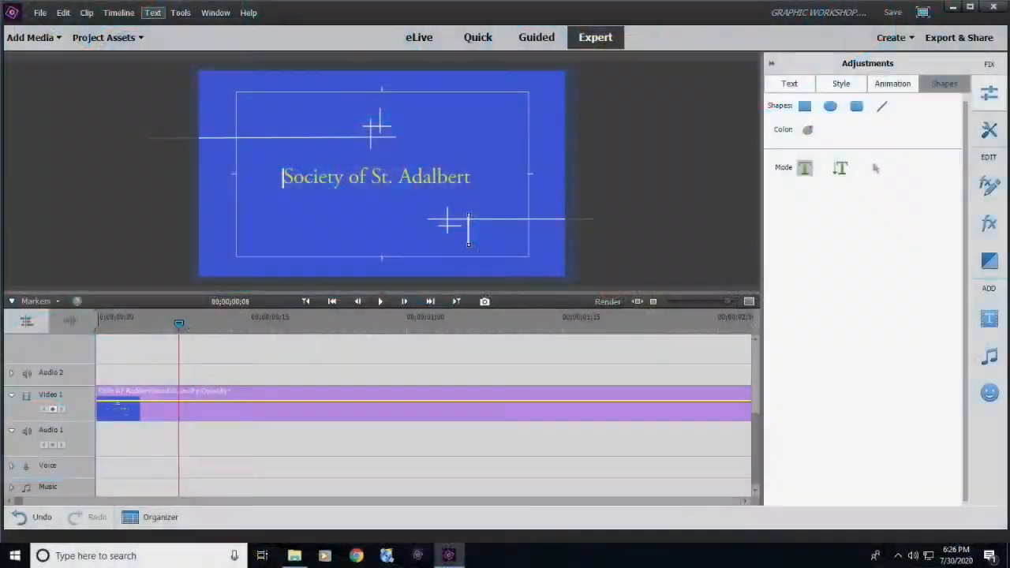
pyautogui.moveTo(179, 323); pyautogui.dragTo(261, 324)
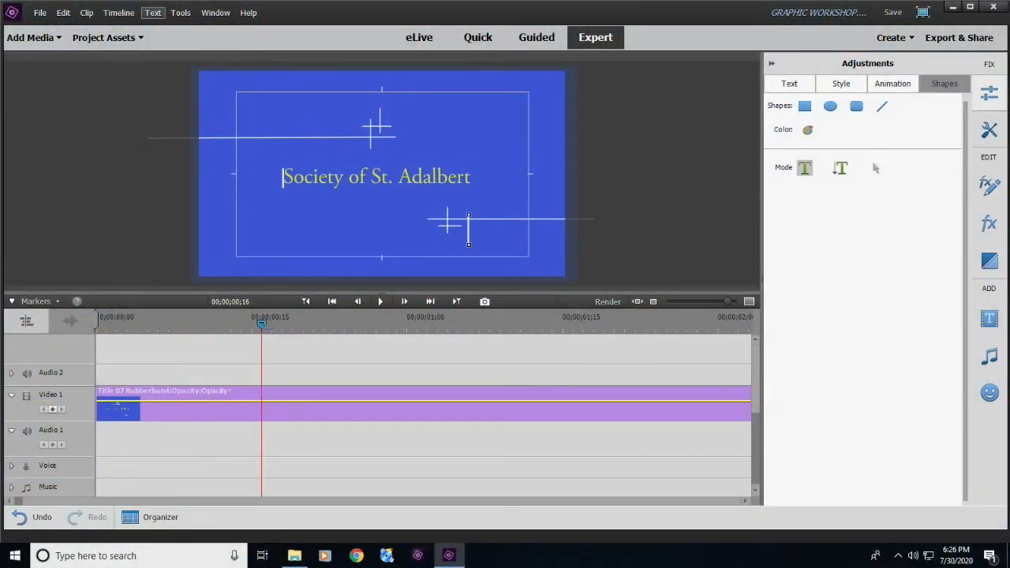
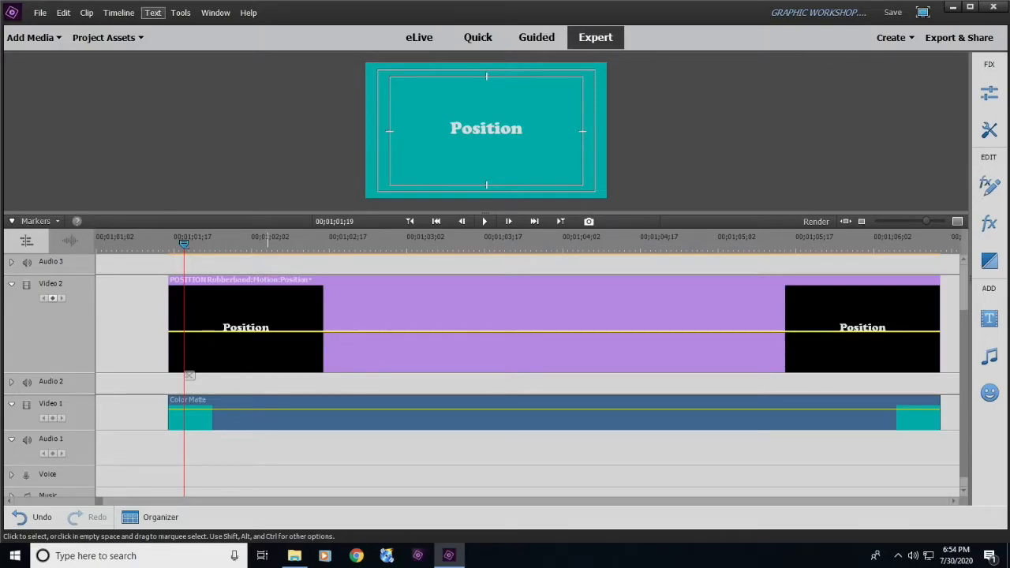
pyautogui.rightClick(270, 332)
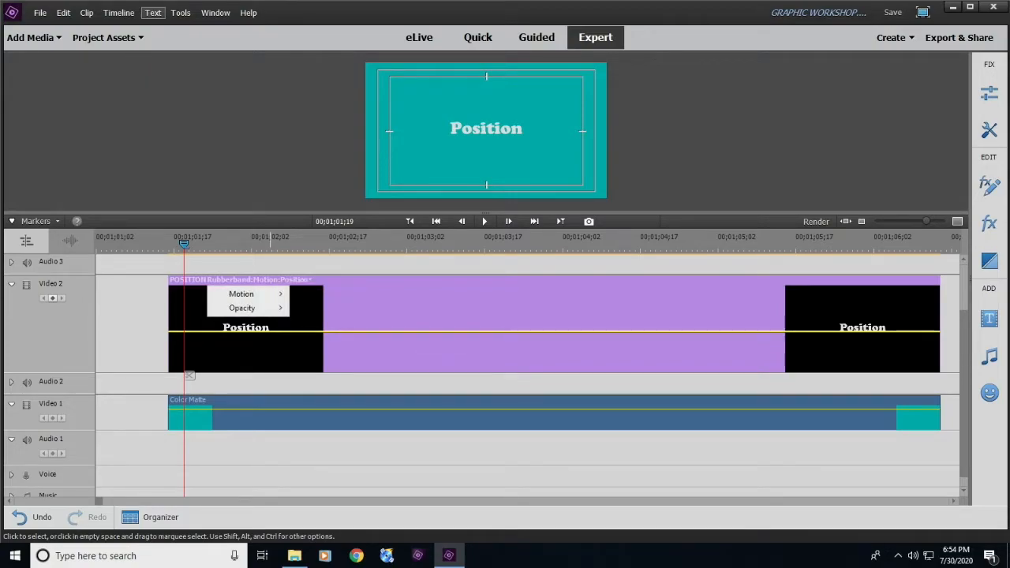
pyautogui.moveTo(241, 294)
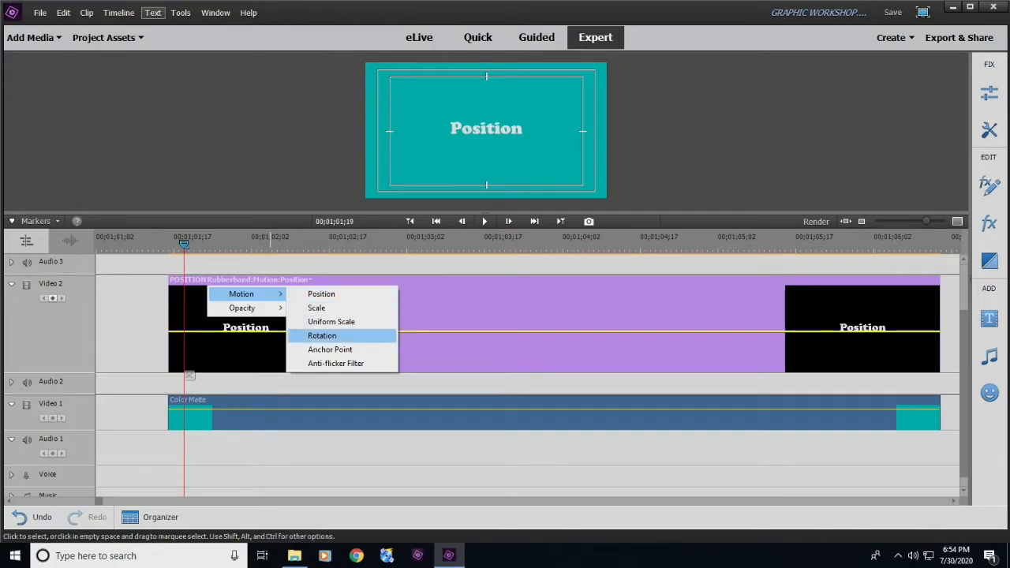
pyautogui.click(438, 306)
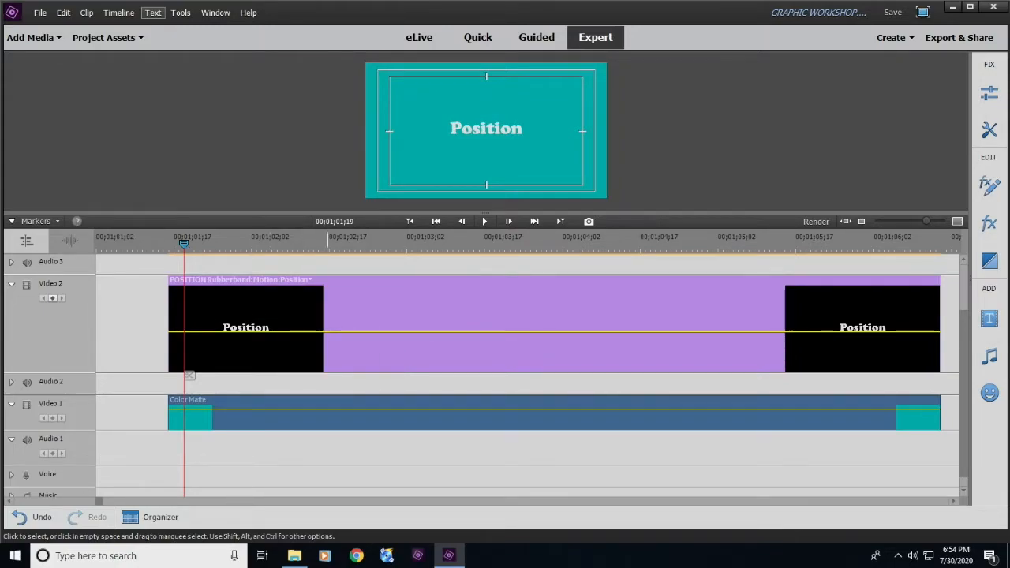
pyautogui.click(310, 280)
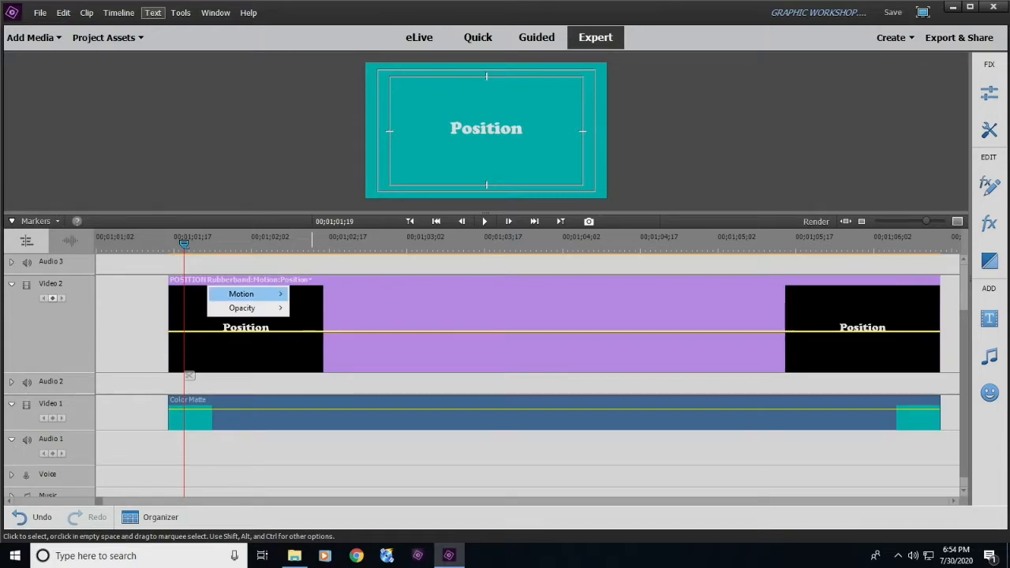
pyautogui.click(513, 306)
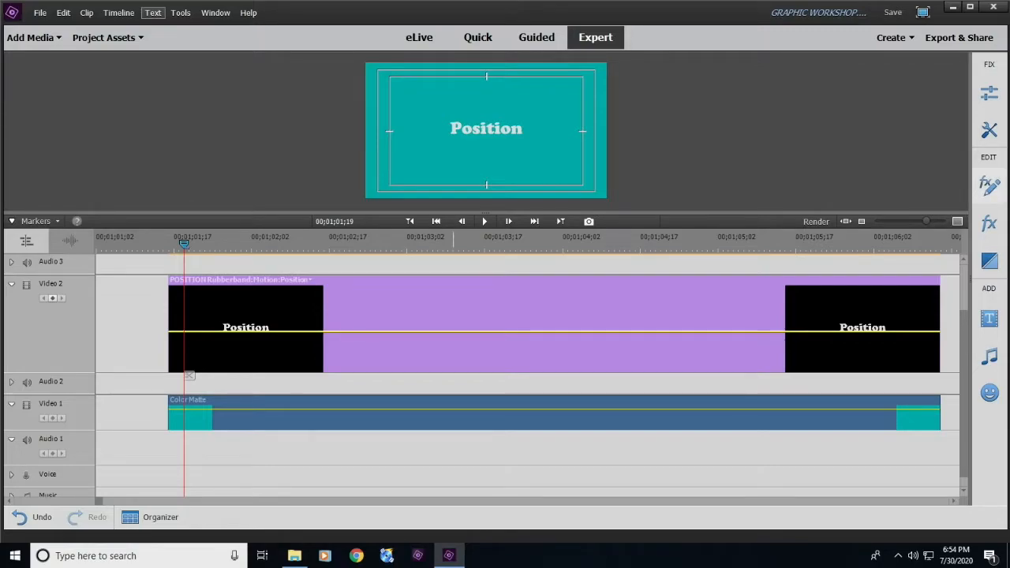
# - Move the Position title off the frame's left side to about -440, 550 and add a position keyframe at 00;01;01;19
pyautogui.click(989, 184)
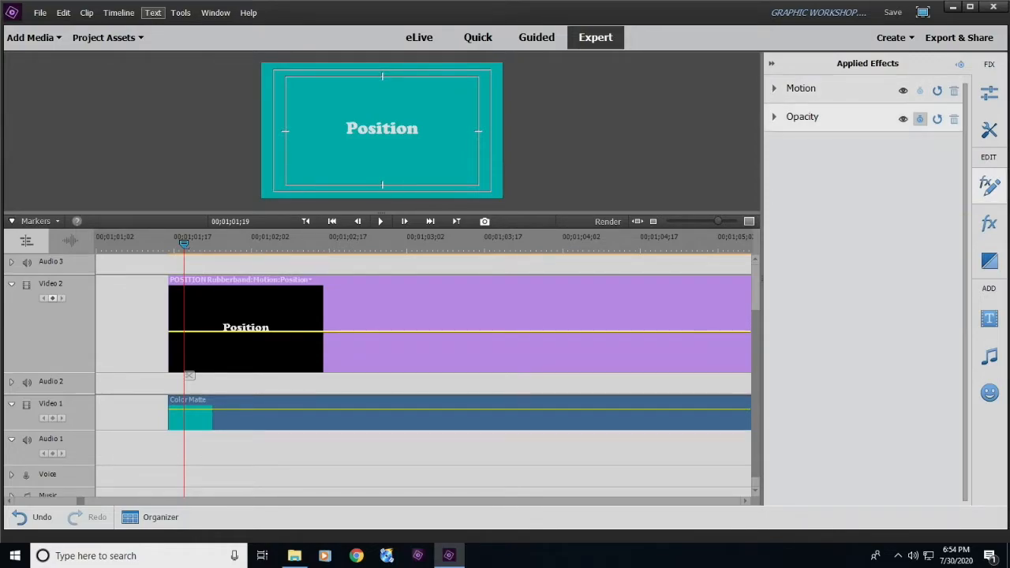
pyautogui.click(801, 88)
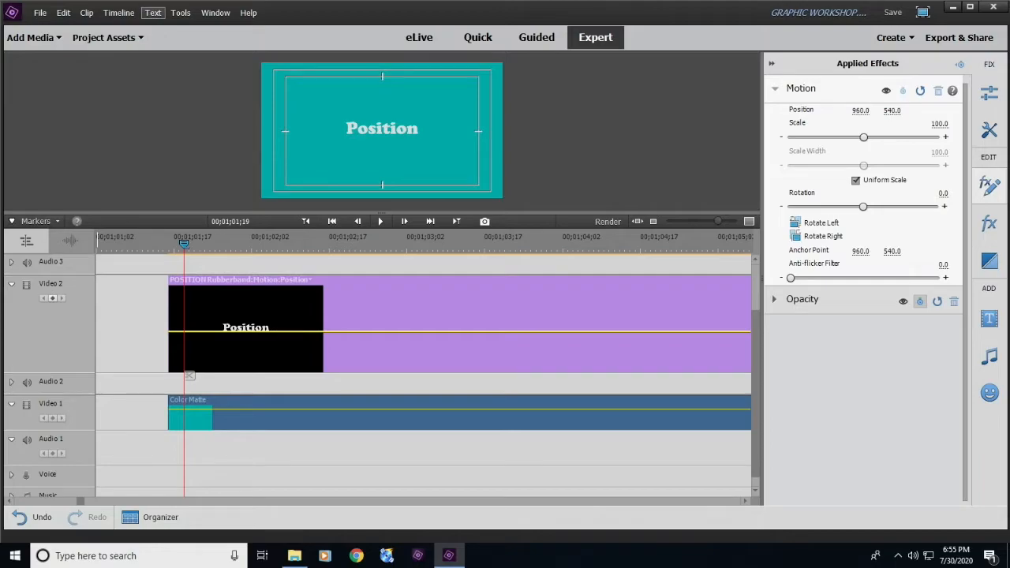
pyautogui.moveTo(860, 110); pyautogui.dragTo(821, 110)
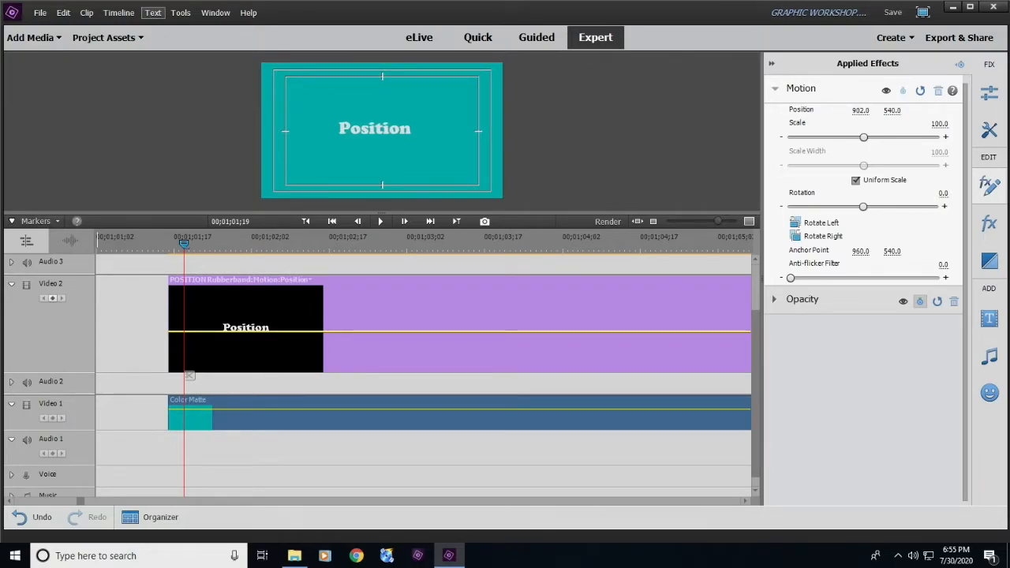
pyautogui.click(374, 128)
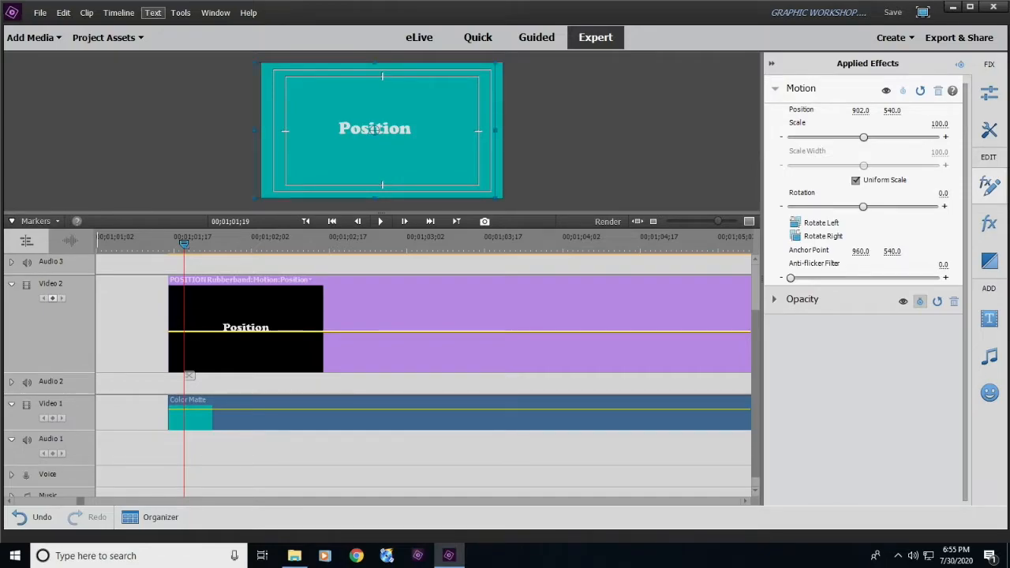
pyautogui.moveTo(375, 129); pyautogui.dragTo(292, 131)
pyautogui.hotkey('ctrl', 'z')
pyautogui.moveTo(375, 129); pyautogui.dragTo(200, 132)
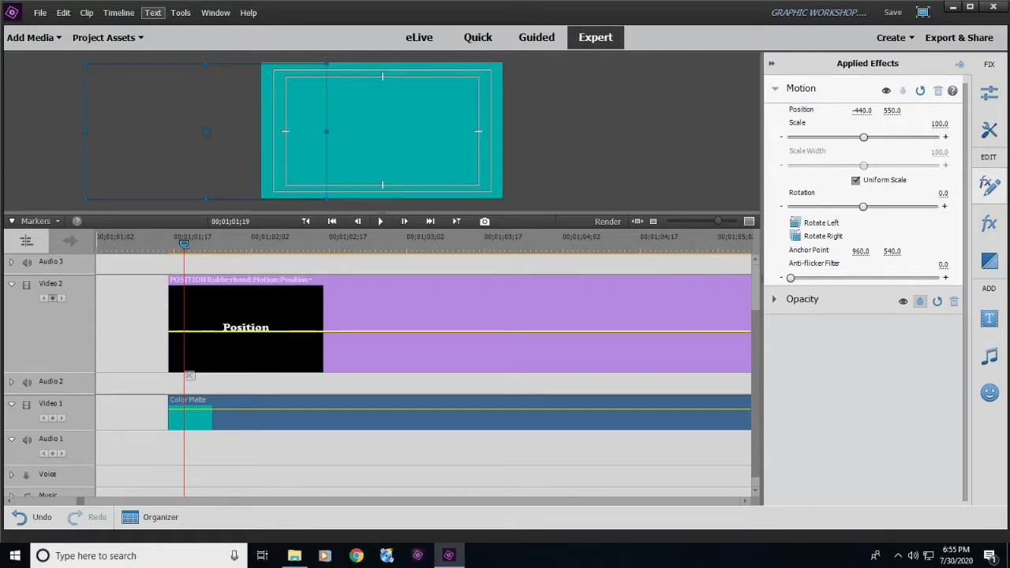
pyautogui.click(52, 297)
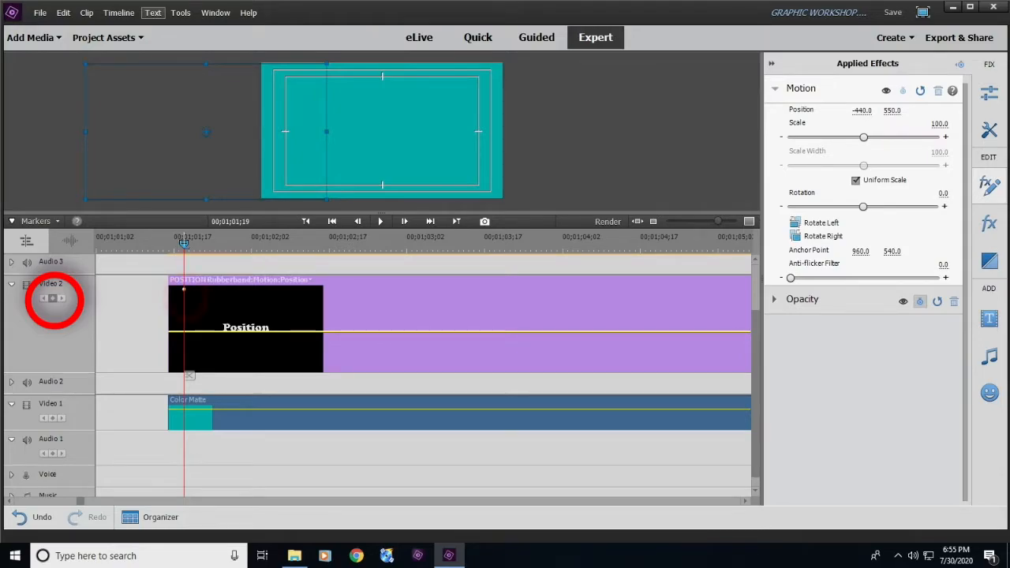
pyautogui.click(184, 292)
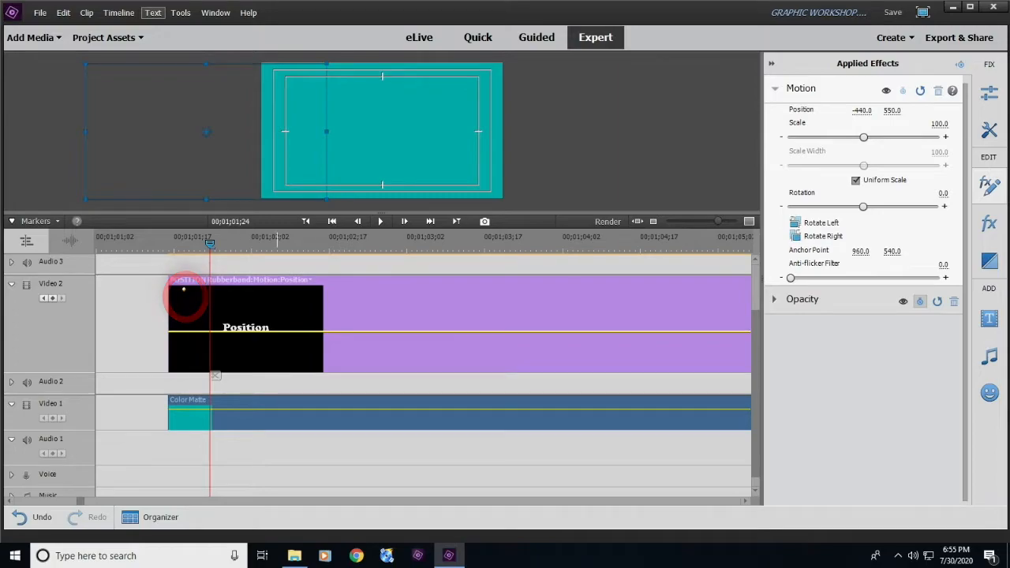
# - At 00;01;02;20, move the Position title back to the frame's centre, at about 962.3, 540, to set its end keyframe
pyautogui.press('Right')
pyautogui.press('Right')
pyautogui.press('Right')
pyautogui.press('Right')
pyautogui.press('Right')
pyautogui.press('Right')
pyautogui.press('Right')
pyautogui.press('Right')
pyautogui.press('Right')
pyautogui.press('Right')
pyautogui.press('Right')
pyautogui.press('Right')
pyautogui.press('Right')
pyautogui.press('Right')
pyautogui.press('Right')
pyautogui.press('Right')
pyautogui.press('Right')
pyautogui.press('Right')
pyautogui.press('Right')
pyautogui.press('Right')
pyautogui.press('Right')
pyautogui.press('Right')
pyautogui.press('Right')
pyautogui.press('Right')
pyautogui.press('Right')
pyautogui.press('Right')
pyautogui.press('Right')
pyautogui.press('Right')
pyautogui.press('Right')
pyautogui.press('Right')
pyautogui.press('Right')
pyautogui.press('Right')
pyautogui.press('Right')
pyautogui.press('Right')
pyautogui.press('Right')
pyautogui.press('Right')
pyautogui.press('Right')
pyautogui.press('Right')
pyautogui.press('Right')
pyautogui.press('Right')
pyautogui.press('Right')
pyautogui.press('Right')
pyautogui.press('Right')
pyautogui.press('Right')
pyautogui.press('Right')
pyautogui.press('Right')
pyautogui.press('Right')
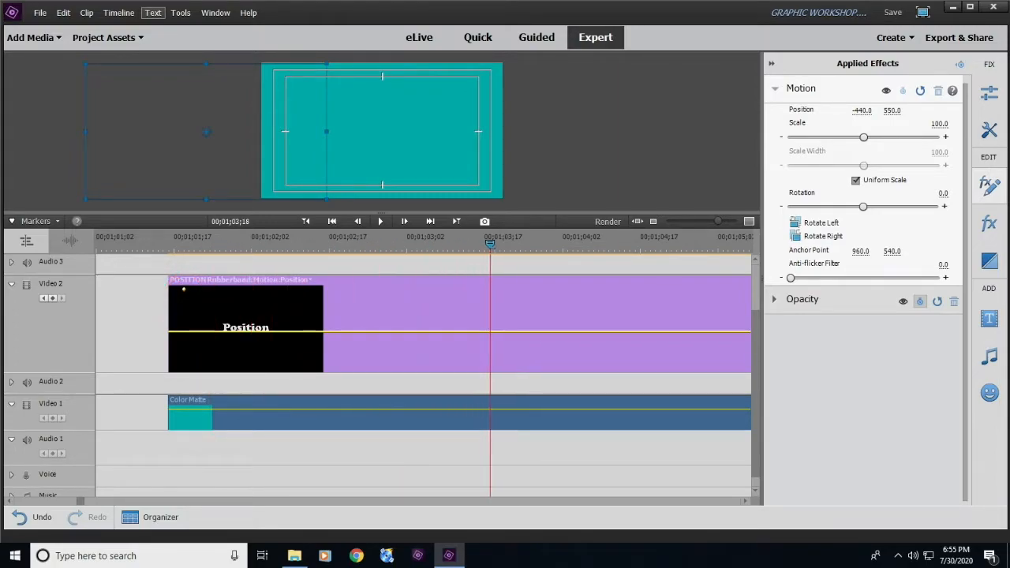
pyautogui.press('Left')
pyautogui.press('Left')
pyautogui.press('Left')
pyautogui.press('Left')
pyautogui.press('Left')
pyautogui.press('Left')
pyautogui.press('Left')
pyautogui.press('Left')
pyautogui.press('Left')
pyautogui.press('Left')
pyautogui.press('Left')
pyautogui.press('Left')
pyautogui.press('Left')
pyautogui.press('Left')
pyautogui.press('Left')
pyautogui.press('Left')
pyautogui.press('Left')
pyautogui.press('Left')
pyautogui.press('Left')
pyautogui.press('Left')
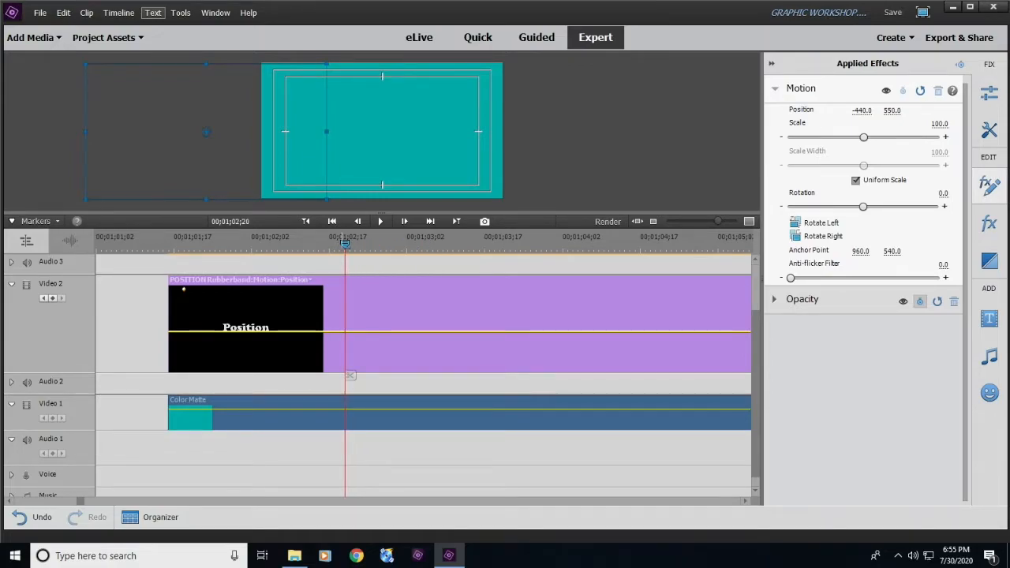
pyautogui.moveTo(206, 132); pyautogui.dragTo(381, 131)
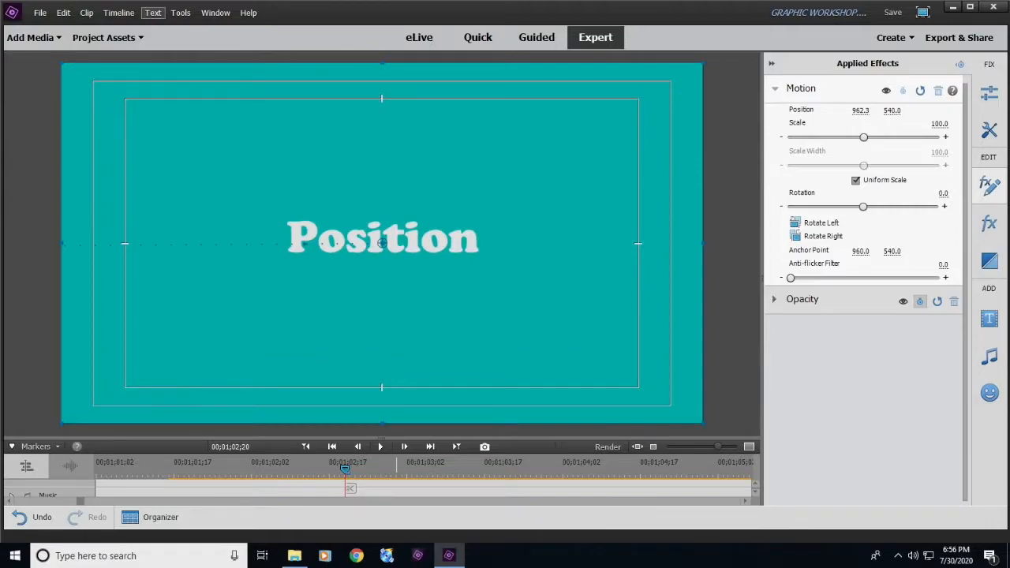
# - Enlarge the preview and play back the Position title's slide-in from just before the clip starts
pyautogui.moveTo(383, 437); pyautogui.dragTo(383, 320)
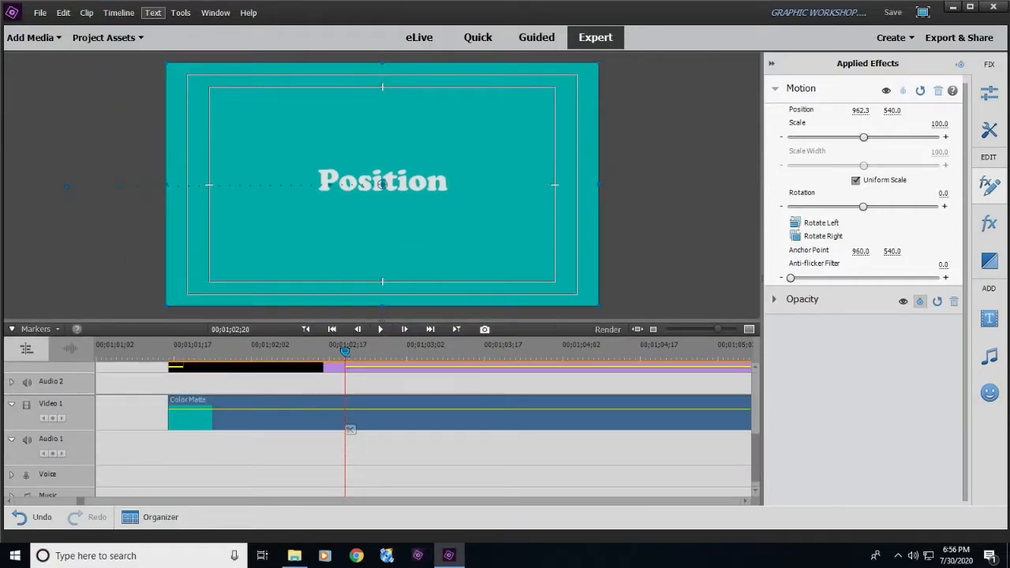
pyautogui.moveTo(345, 351); pyautogui.dragTo(143, 352)
pyautogui.press('space')
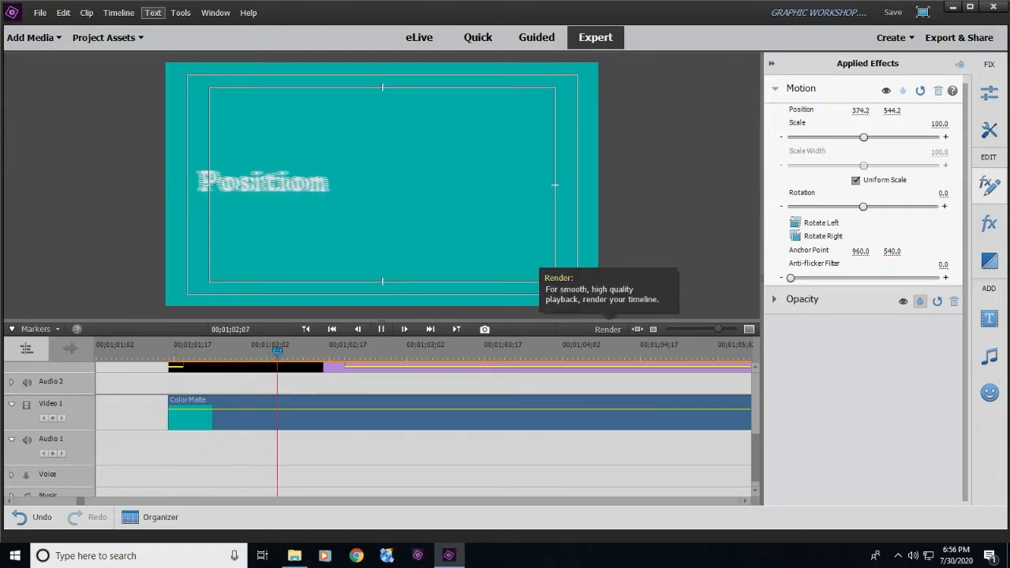
pyautogui.click(532, 429)
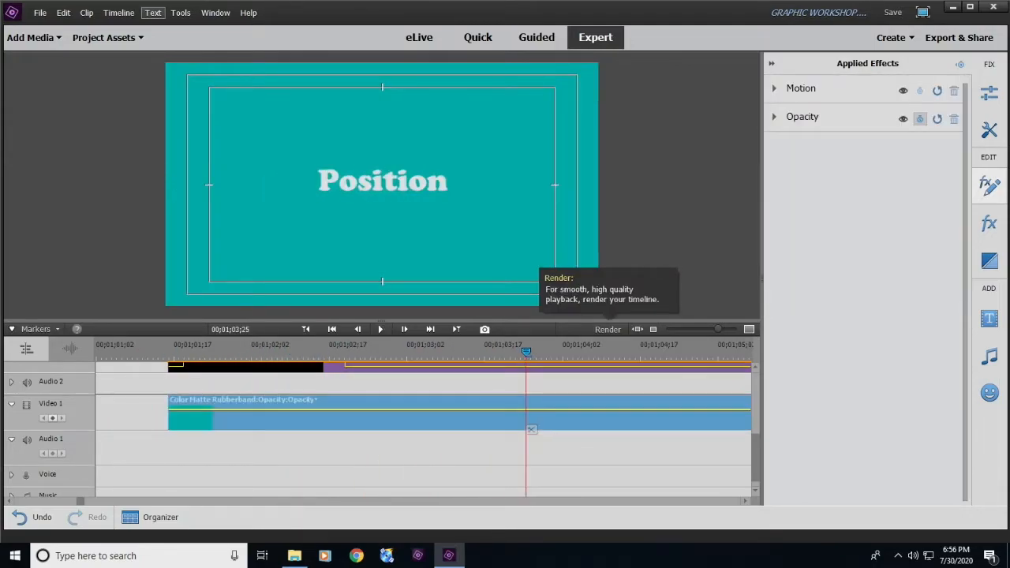
pyautogui.click(148, 350)
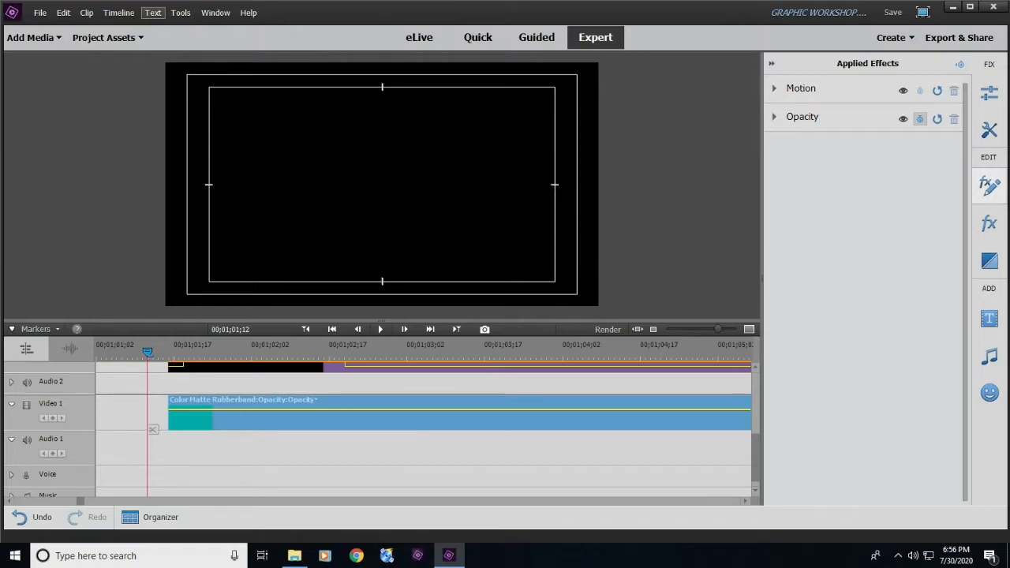
pyautogui.press('space')
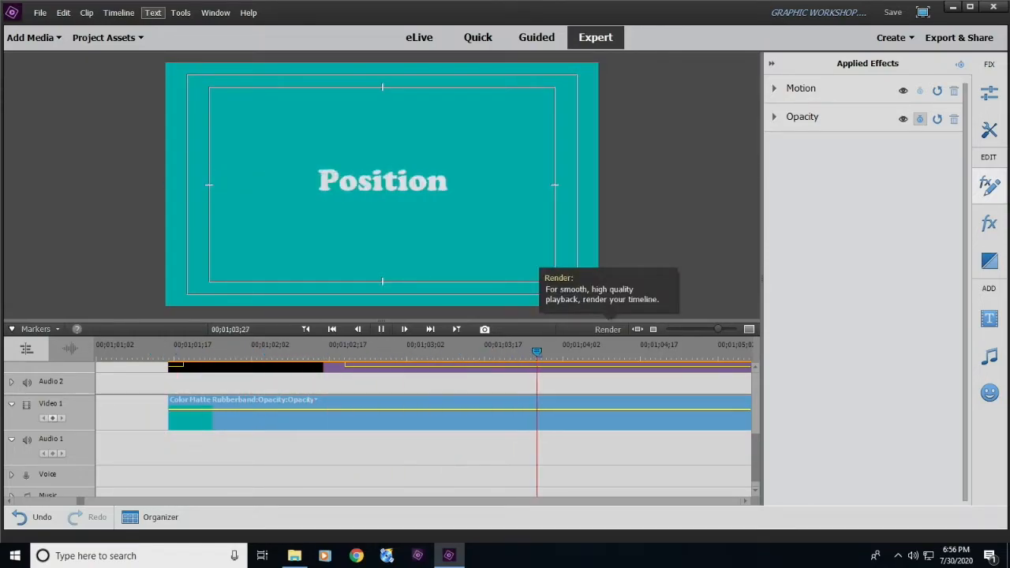
pyautogui.press('space')
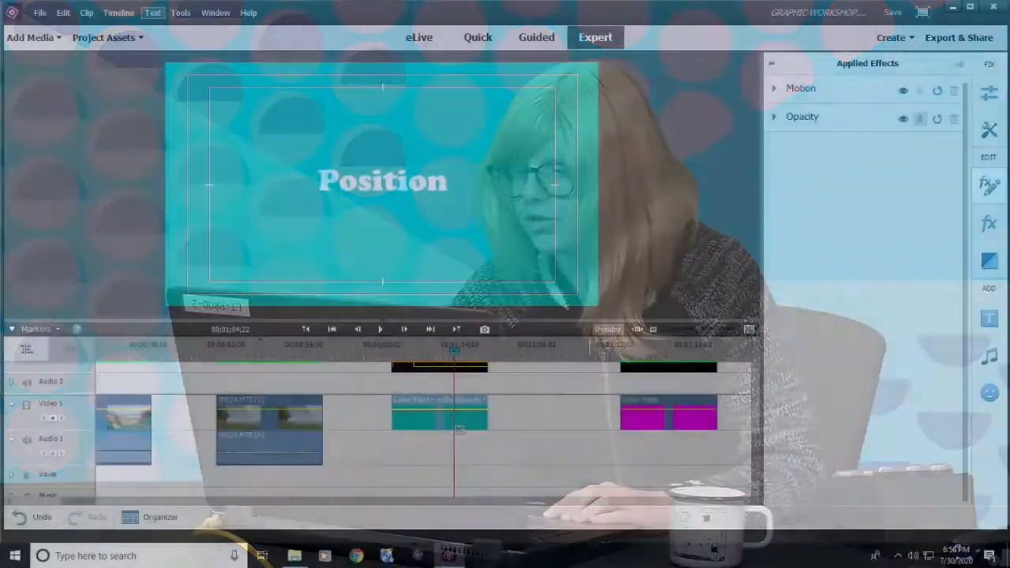
# - Render the timeline and replay the Position title's slide-in animation
pyautogui.click(607, 329)
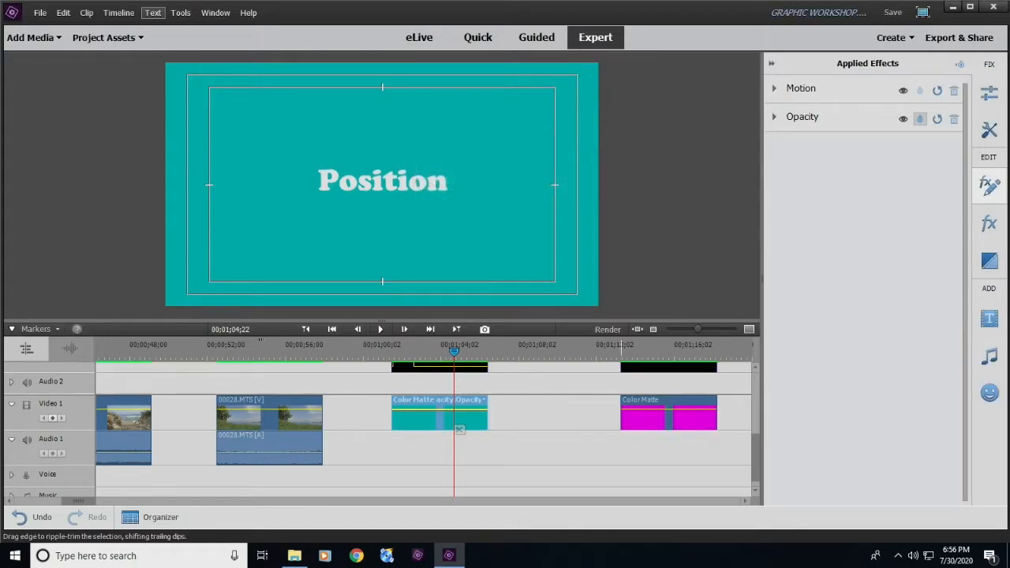
pyautogui.click(382, 347)
pyautogui.press('space')
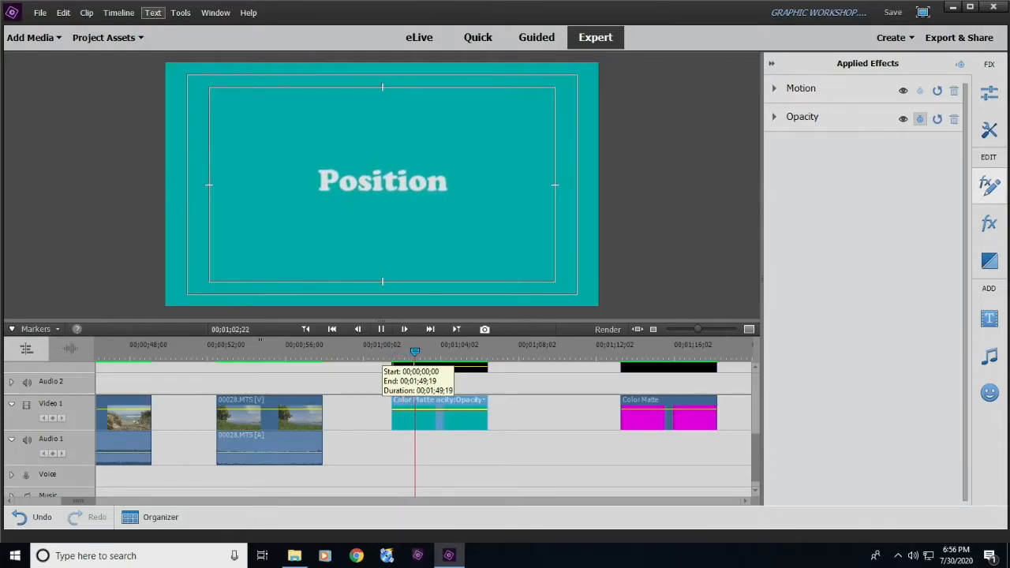
pyautogui.press('space')
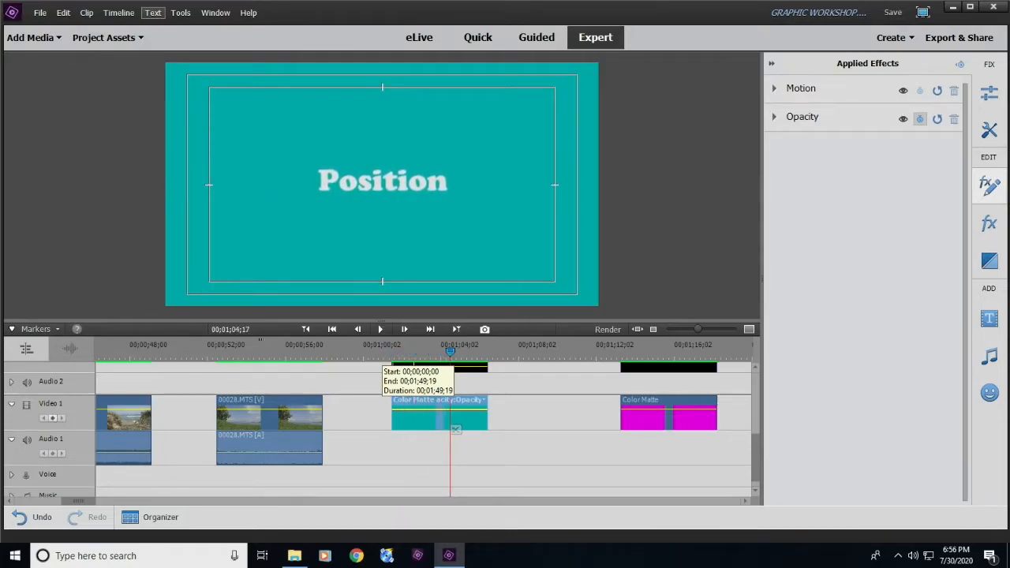
pyautogui.click(392, 347)
pyautogui.press('space')
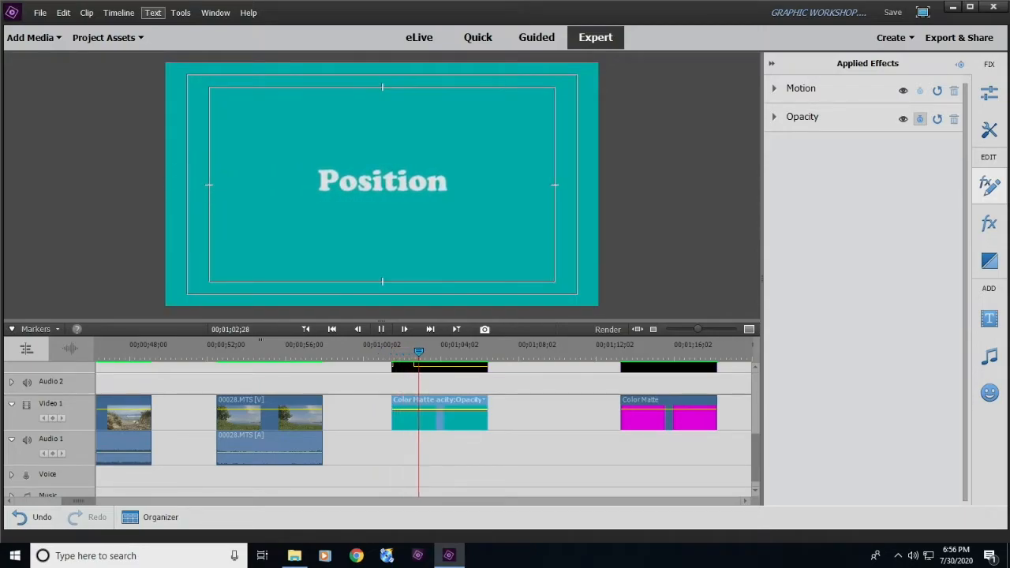
pyautogui.press('space')
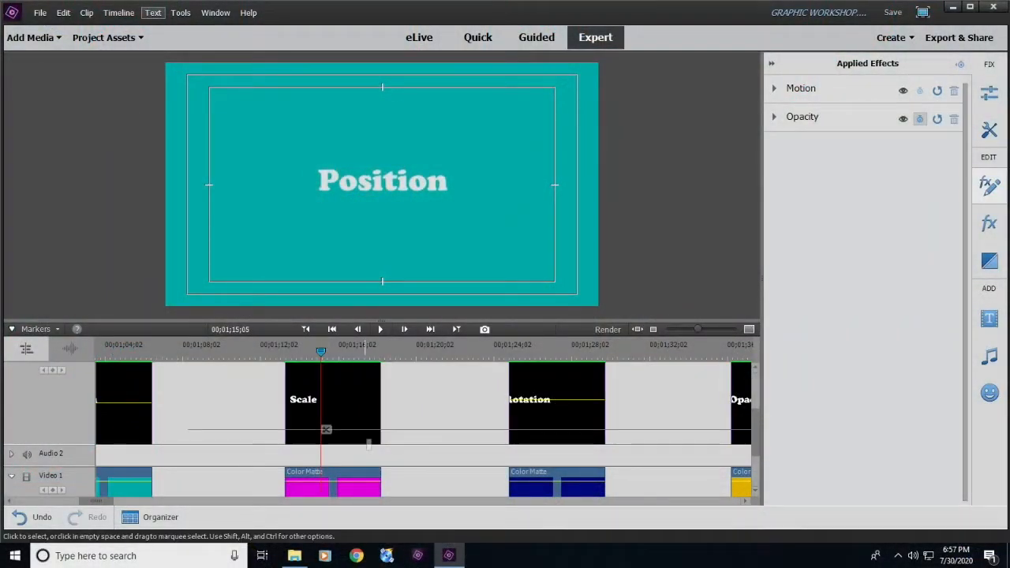
# - Shift the Scale title clip on Video 2 so it starts at 00;01;13;08, and place the playhead at its beginning
pyautogui.click(326, 429)
pyautogui.click(353, 352)
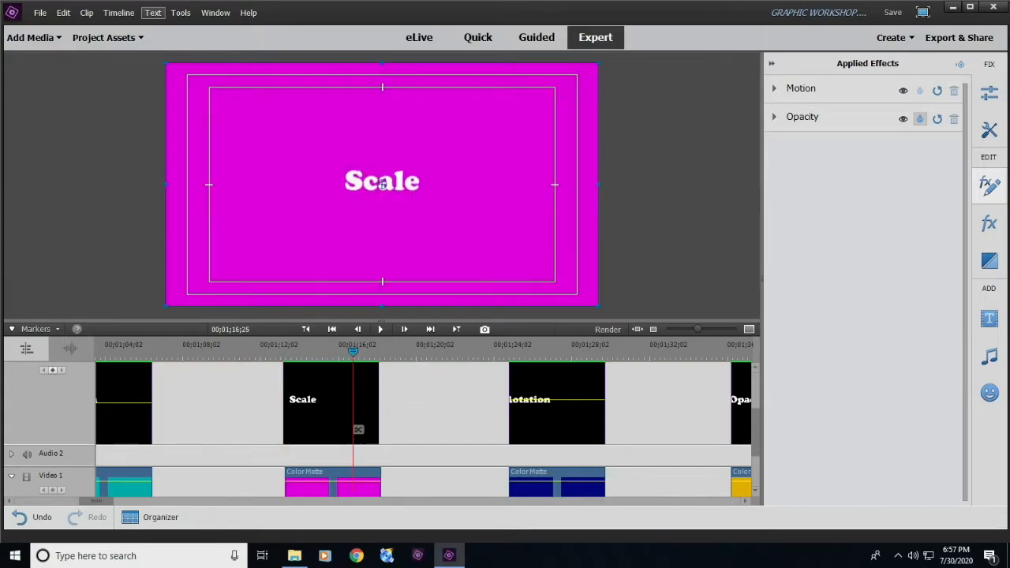
pyautogui.moveTo(352, 352); pyautogui.dragTo(340, 352)
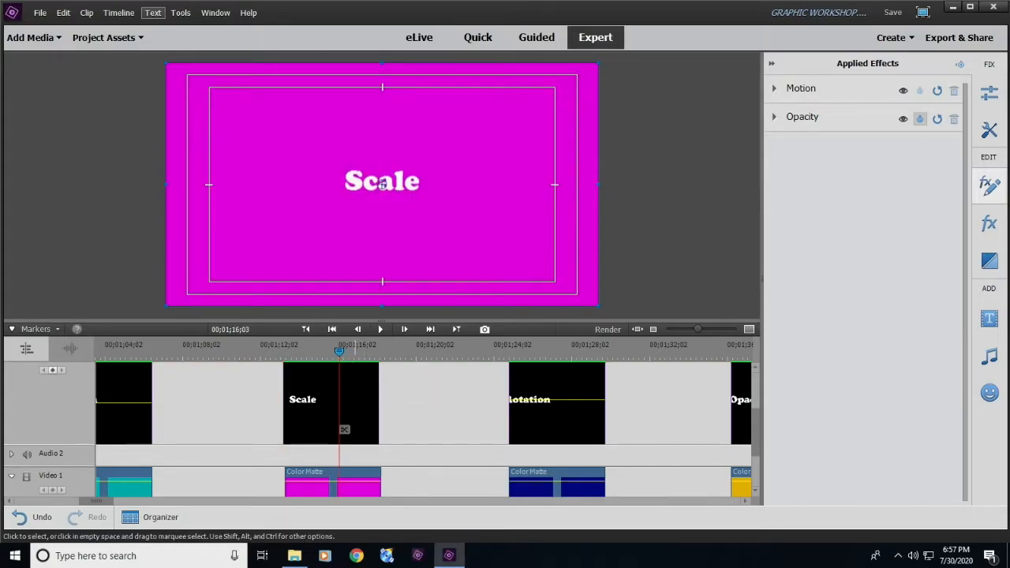
pyautogui.moveTo(754, 432)
pyautogui.mouseDown()
pyautogui.moveTo(755, 420)
pyautogui.moveTo(755, 452)
pyautogui.mouseUp()
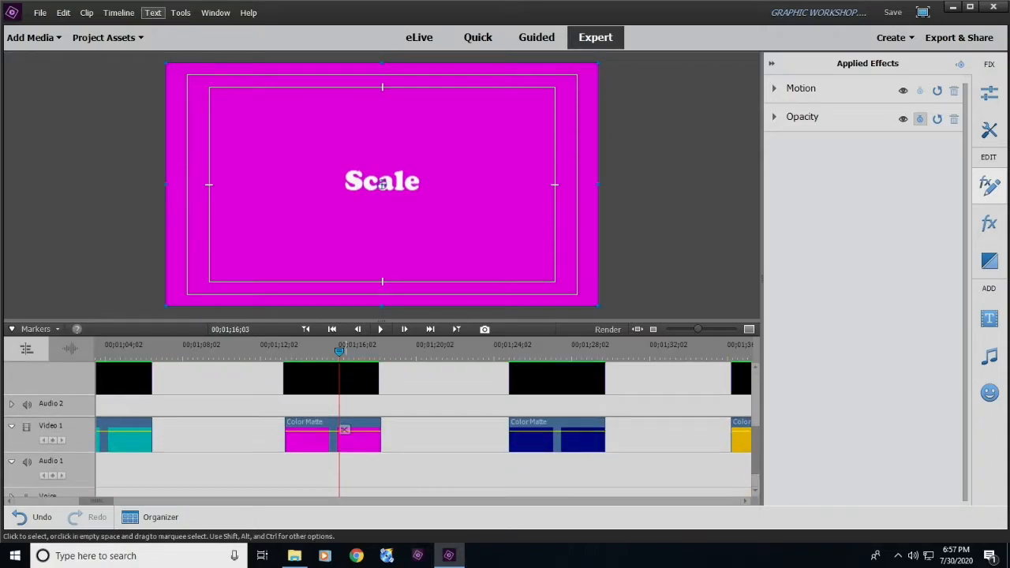
pyautogui.click(294, 442)
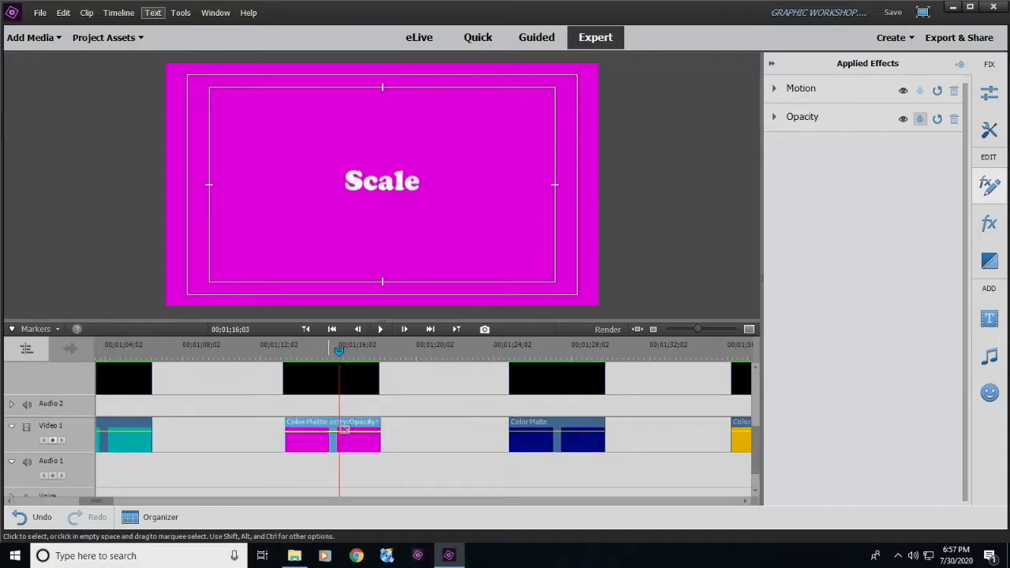
pyautogui.scroll(1, 344, 428)
pyautogui.scroll(2, 344, 428)
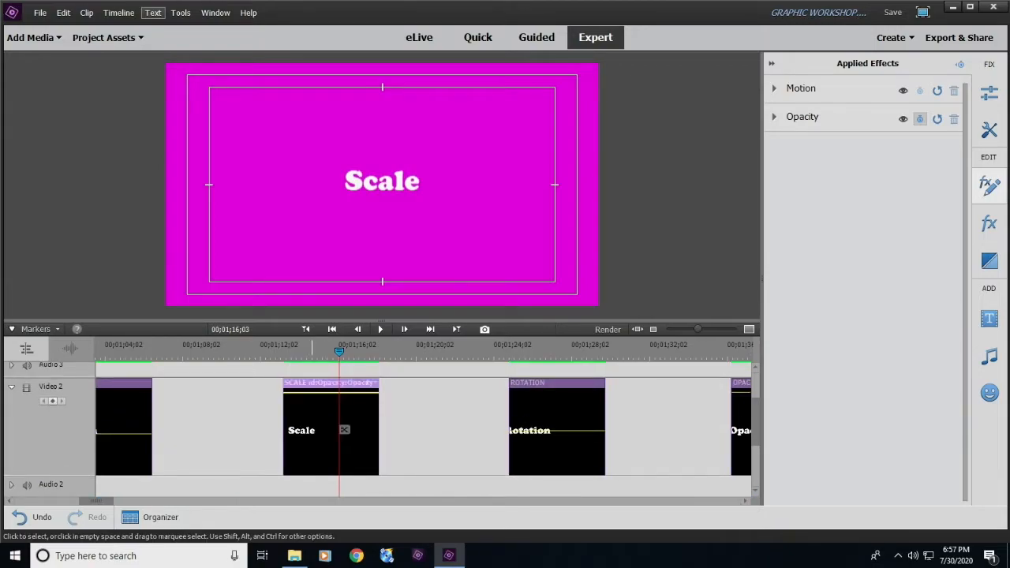
pyautogui.press('=')
pyautogui.press('=')
pyautogui.press('=')
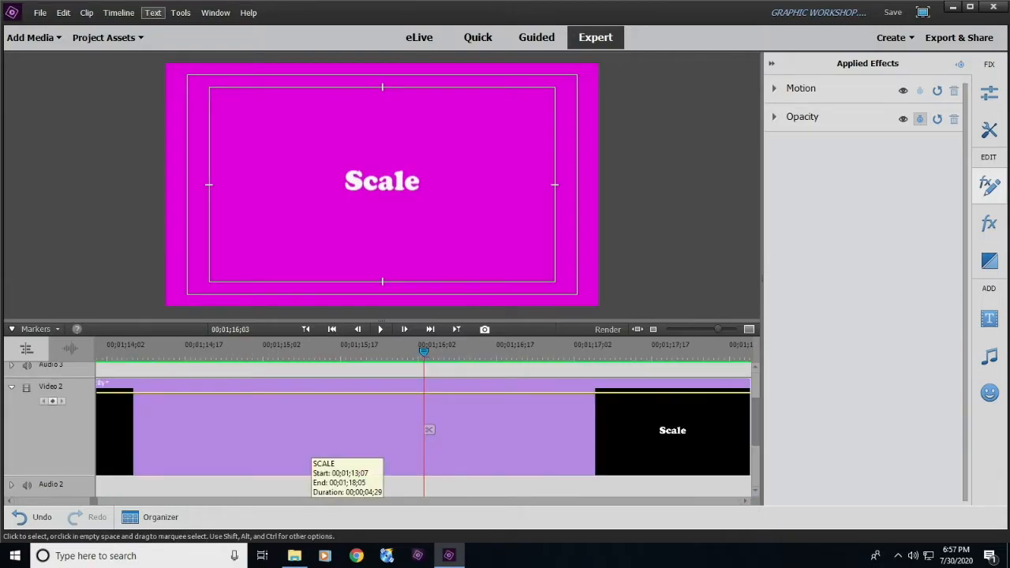
pyautogui.press('-')
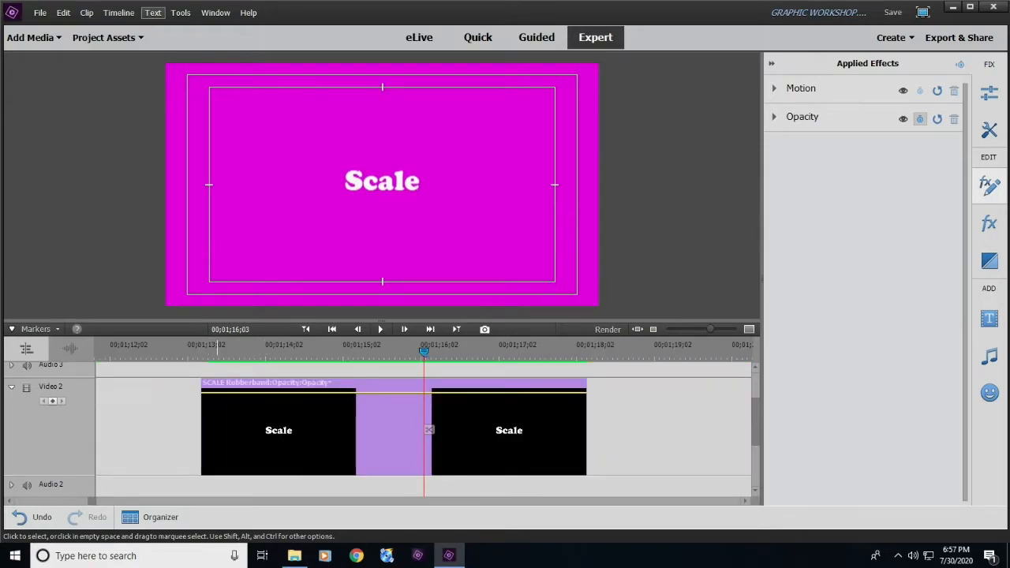
pyautogui.click(123, 430)
pyautogui.moveTo(324, 454); pyautogui.dragTo(326, 454)
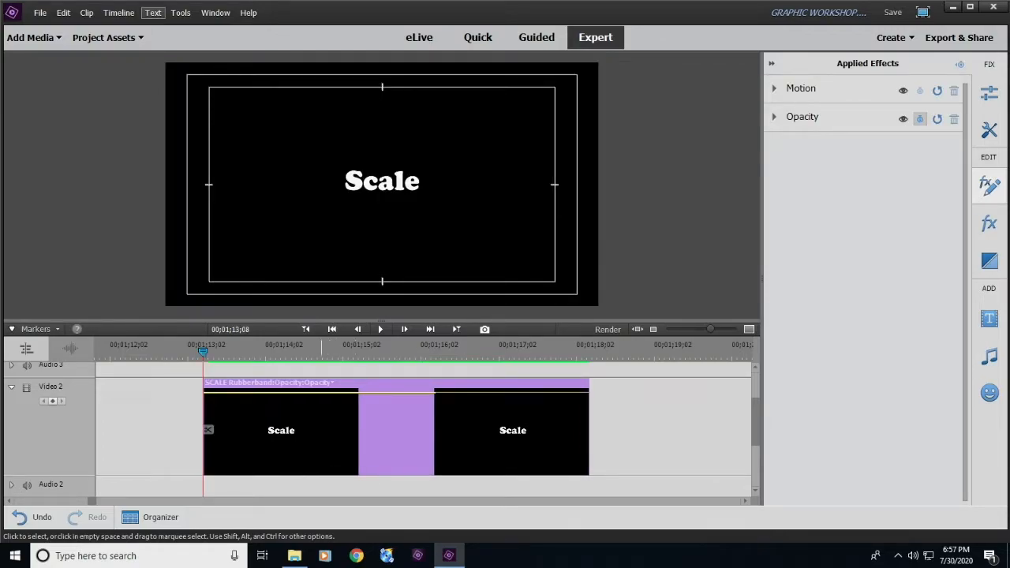
# - Set the Scale title clip's keyframe line on Video 2 to show the Motion Scale property
pyautogui.click(321, 382)
pyautogui.click(342, 384)
pyautogui.click(332, 383)
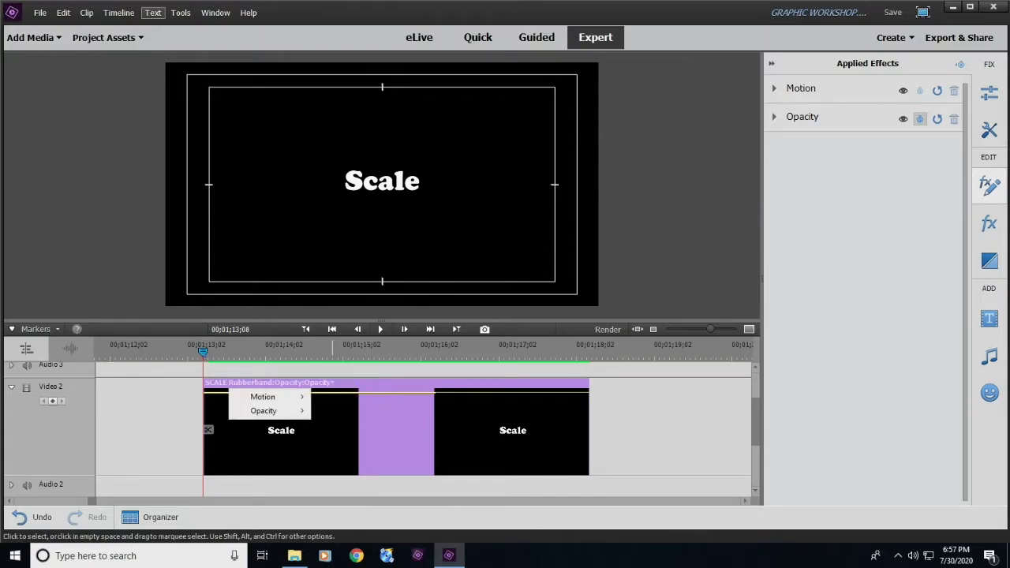
pyautogui.moveTo(268, 397)
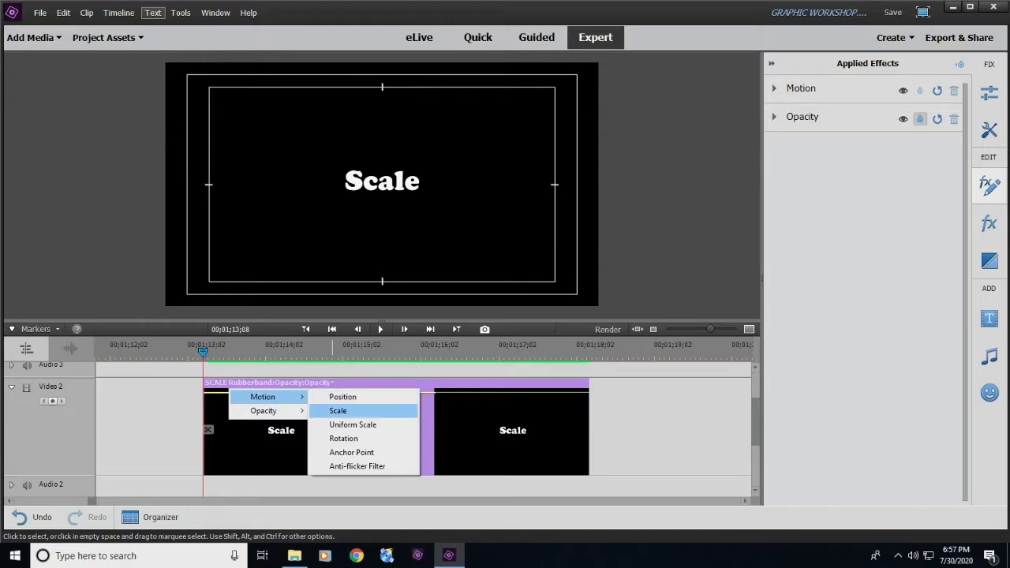
pyautogui.click(337, 410)
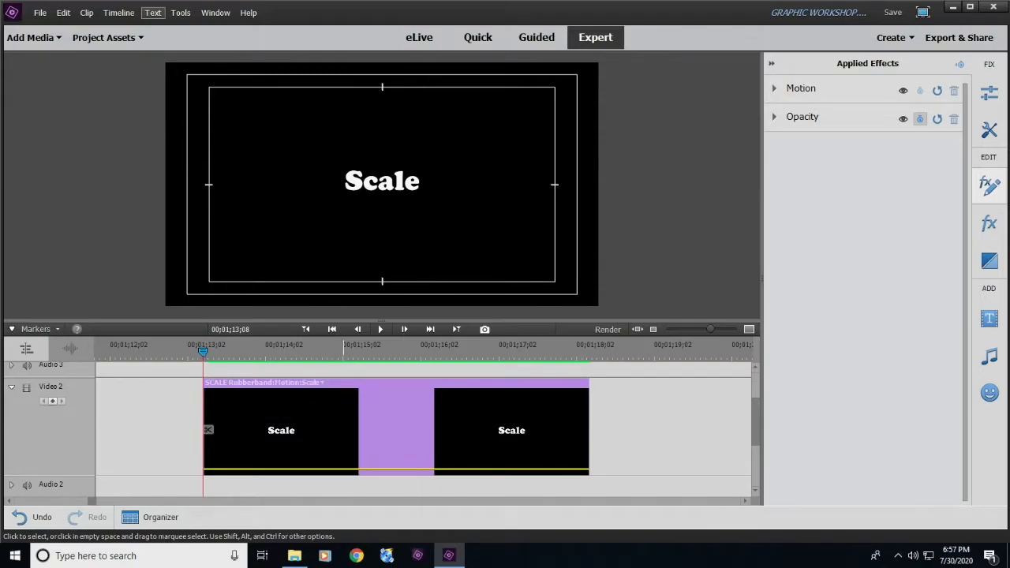
# - At 00;01;13;11, reduce the Scale title's scale to about 4.3 for its starting keyframe
pyautogui.click(236, 429)
pyautogui.press('Left')
pyautogui.press('Left')
pyautogui.press('Left')
pyautogui.press('Left')
pyautogui.press('Left')
pyautogui.press('Left')
pyautogui.press('Left')
pyautogui.press('Left')
pyautogui.press('Left')
pyautogui.press('Left')
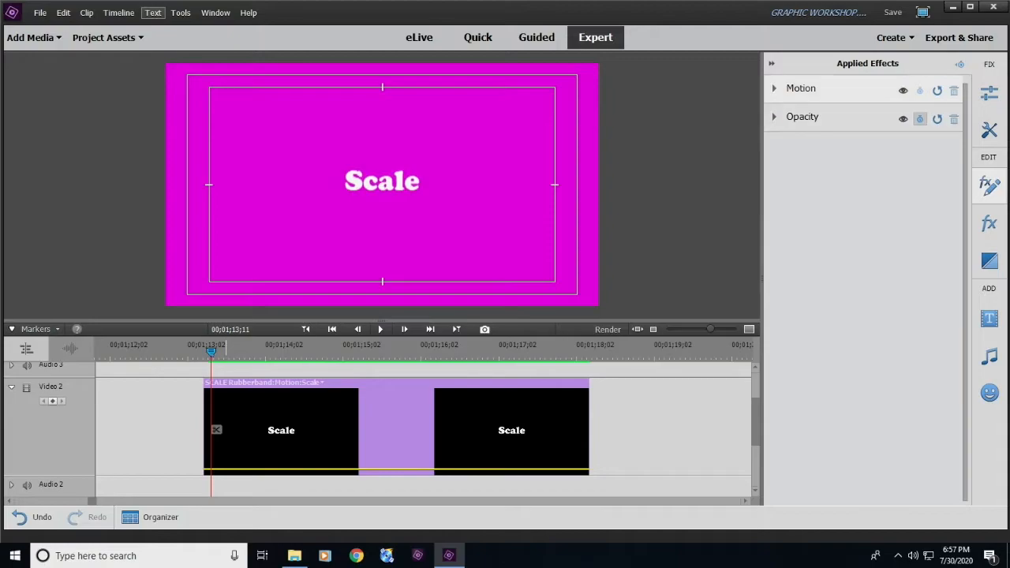
pyautogui.click(801, 89)
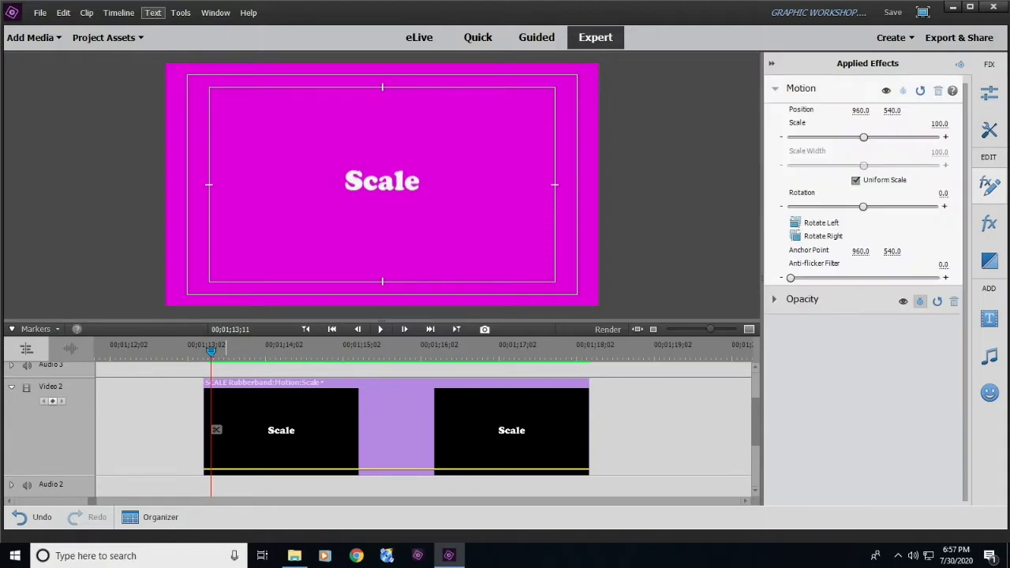
pyautogui.moveTo(863, 138); pyautogui.dragTo(794, 137)
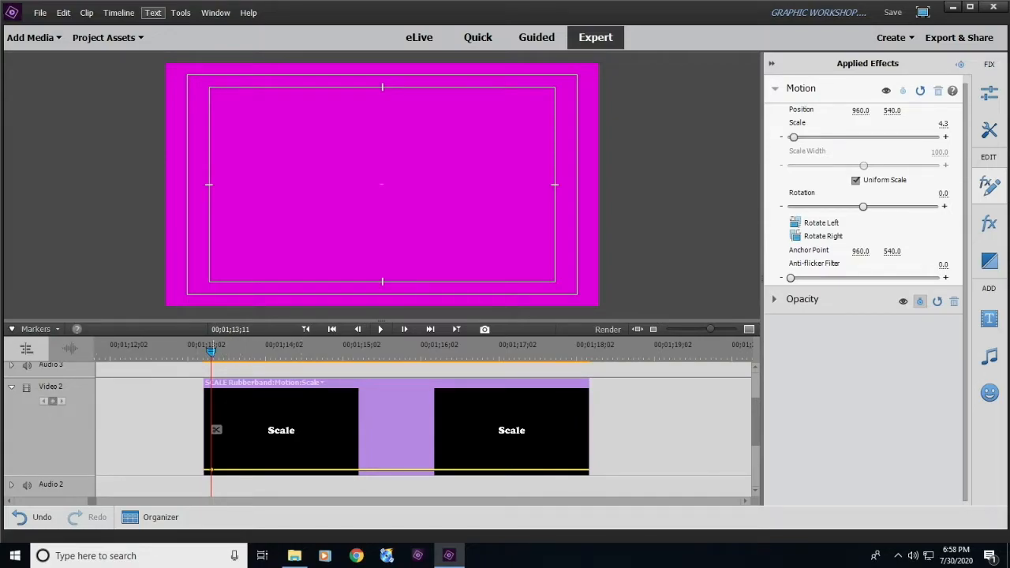
# - Keyframe the Scale title's scale at about 97.8 at 00;01;14;13, 154.1 at 00;01;14;22 and 126.4 at 00;01;15;12
pyautogui.moveTo(211, 352); pyautogui.dragTo(294, 352)
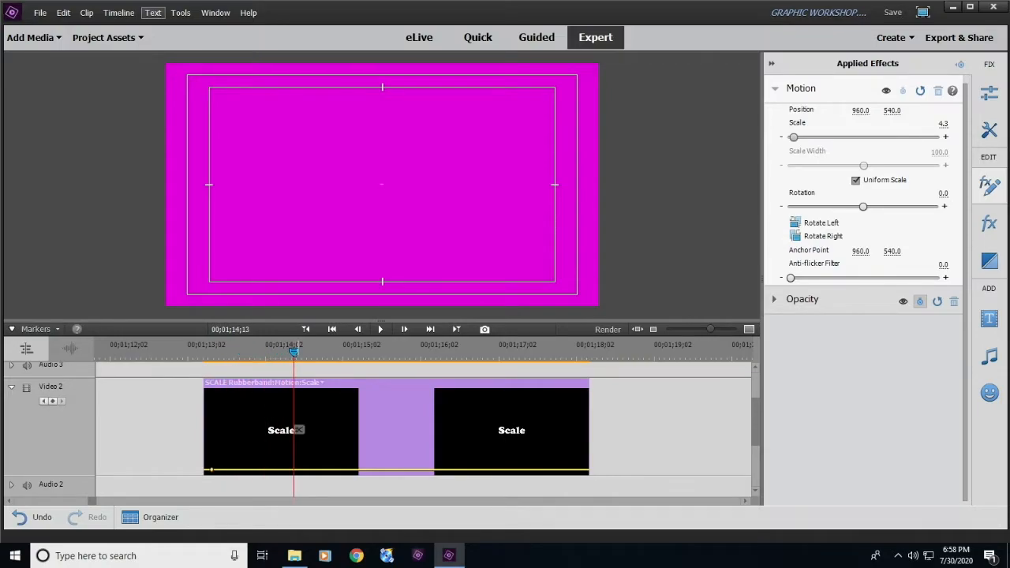
pyautogui.moveTo(805, 137); pyautogui.dragTo(862, 136)
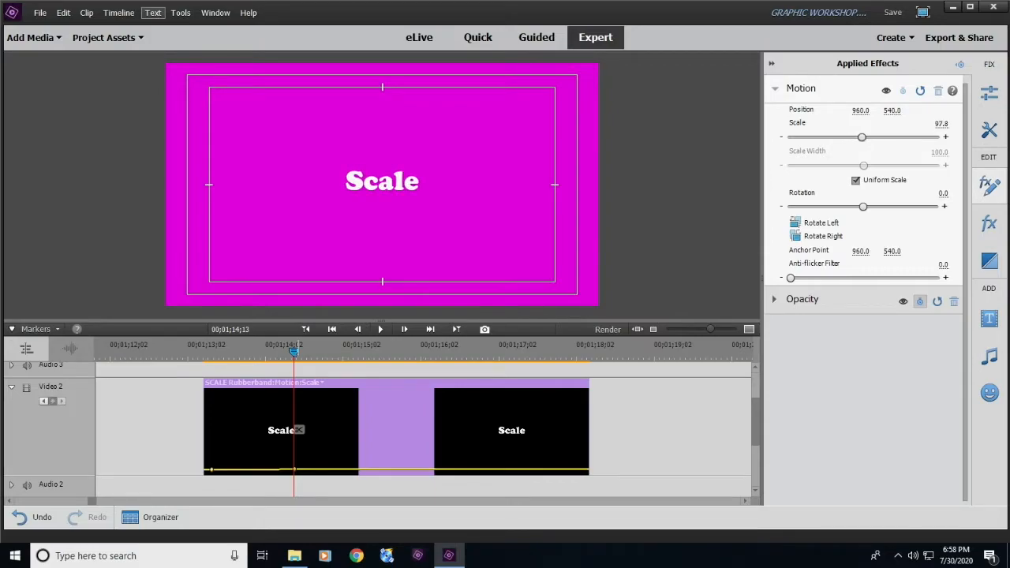
pyautogui.moveTo(294, 351); pyautogui.dragTo(317, 352)
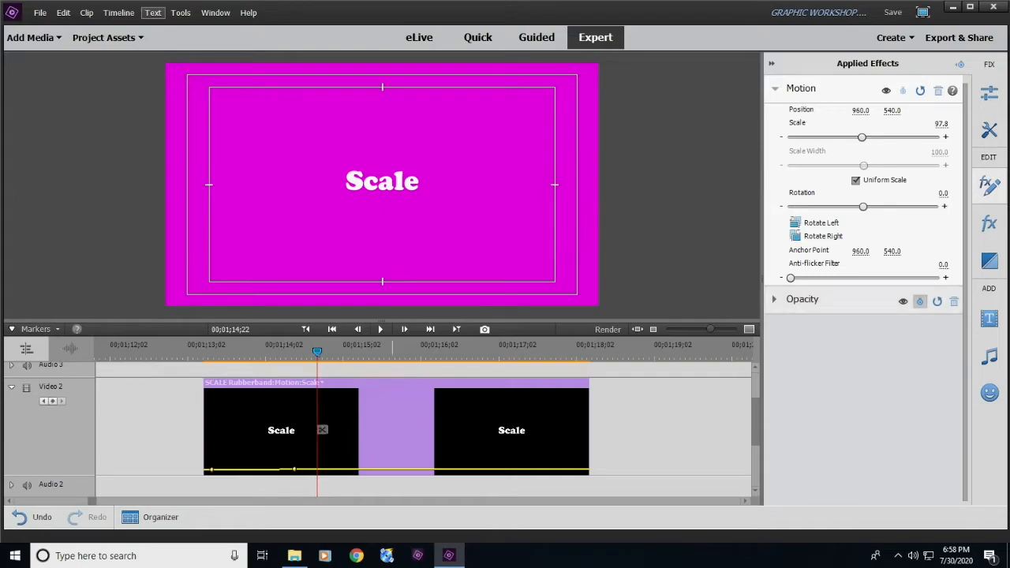
pyautogui.moveTo(861, 138); pyautogui.dragTo(901, 138)
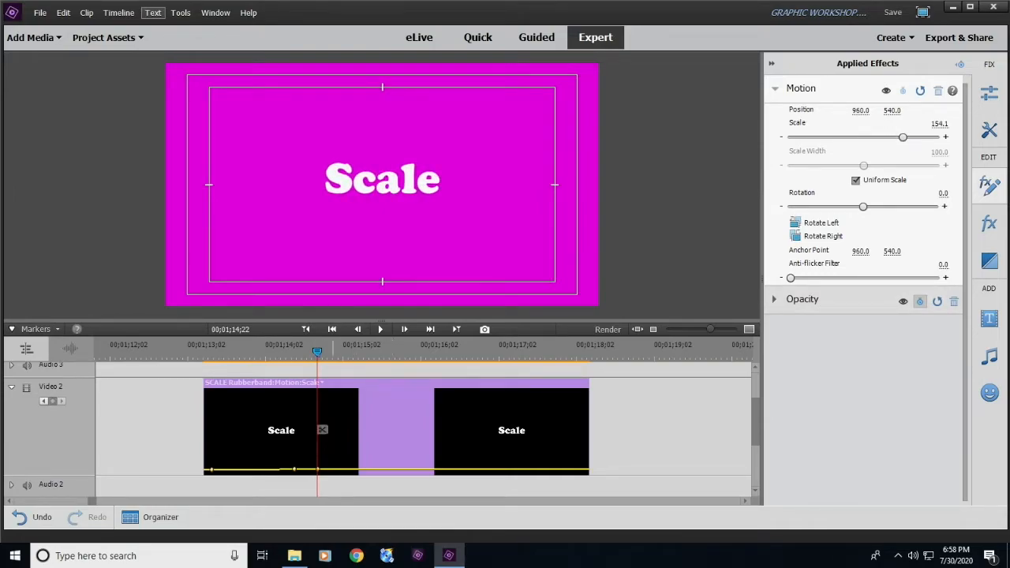
pyautogui.moveTo(317, 351); pyautogui.dragTo(369, 352)
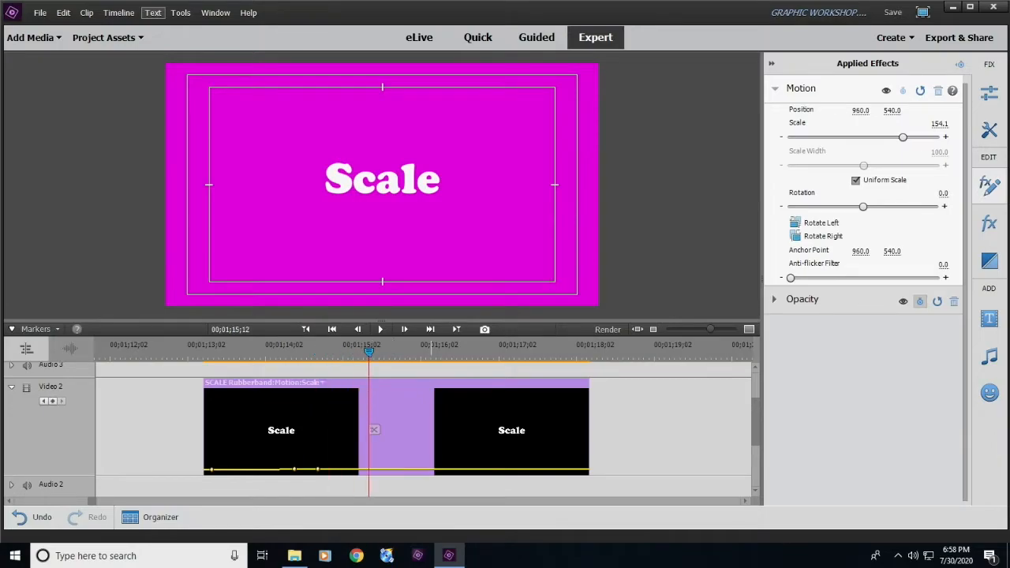
pyautogui.moveTo(902, 137); pyautogui.dragTo(883, 137)
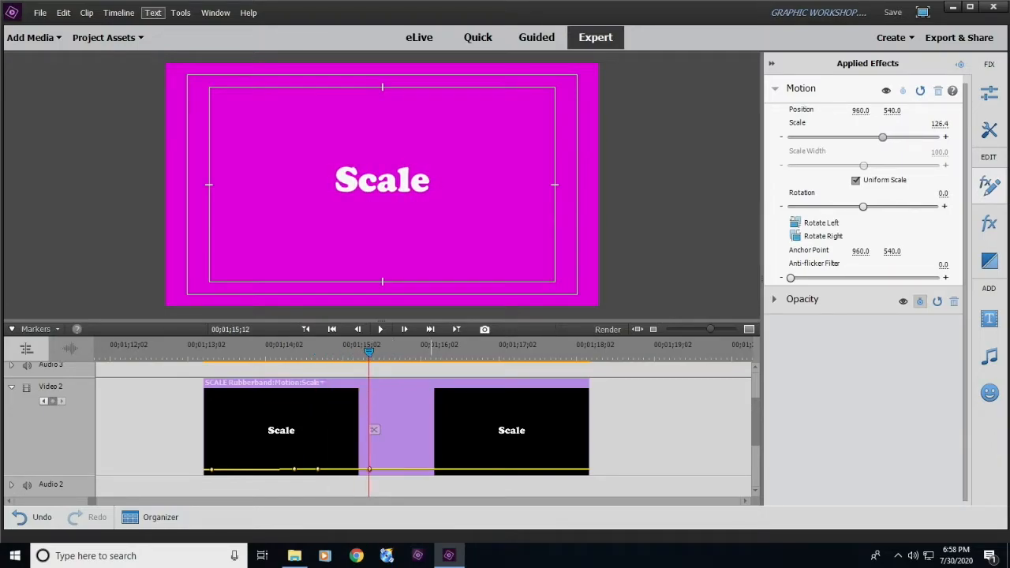
# - Play back the Scale title's scale animation twice from just before the clip starts
pyautogui.click(204, 352)
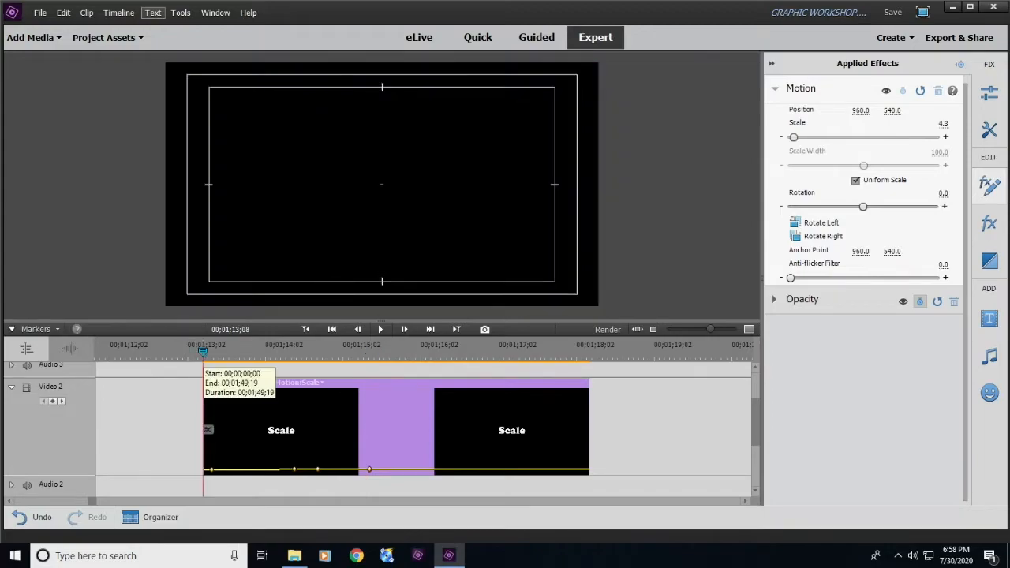
pyautogui.moveTo(203, 351); pyautogui.dragTo(187, 352)
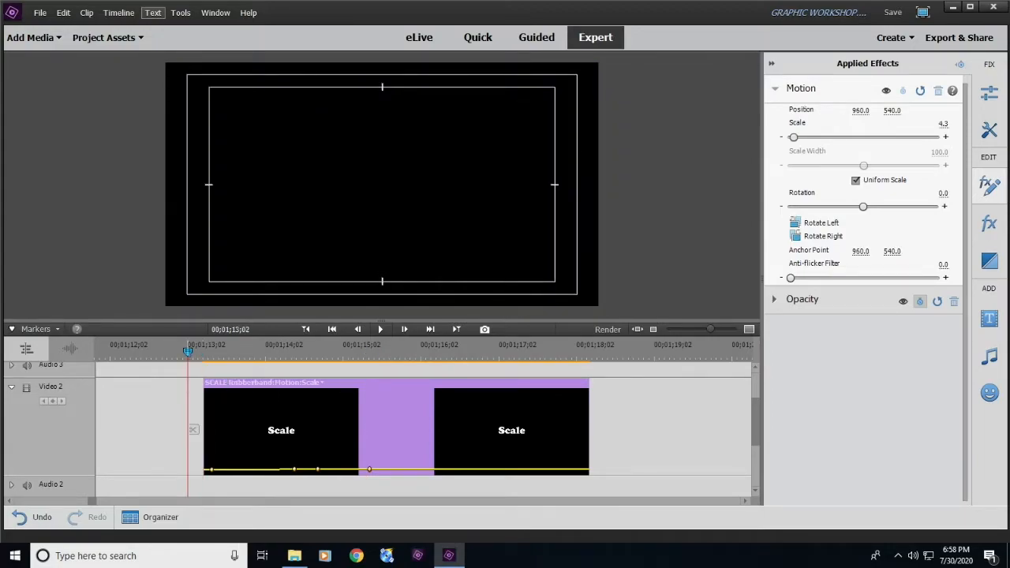
pyautogui.press('space')
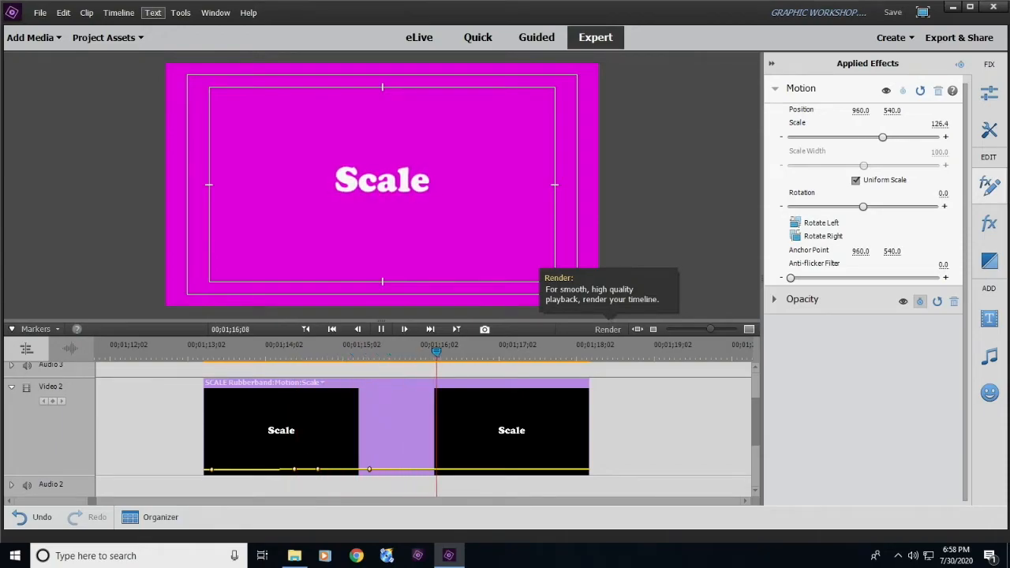
pyautogui.click(663, 430)
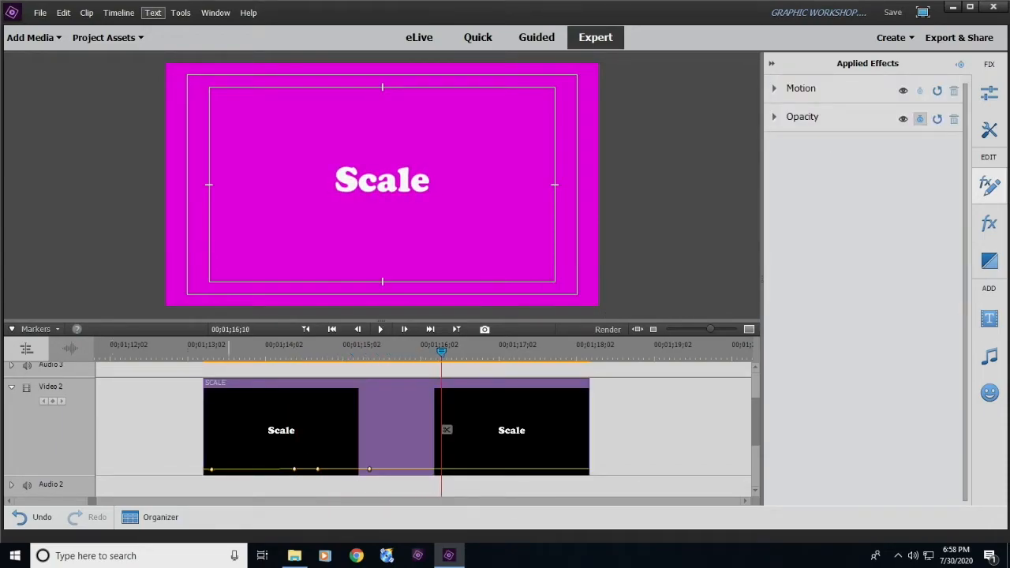
pyautogui.moveTo(205, 347); pyautogui.dragTo(175, 348)
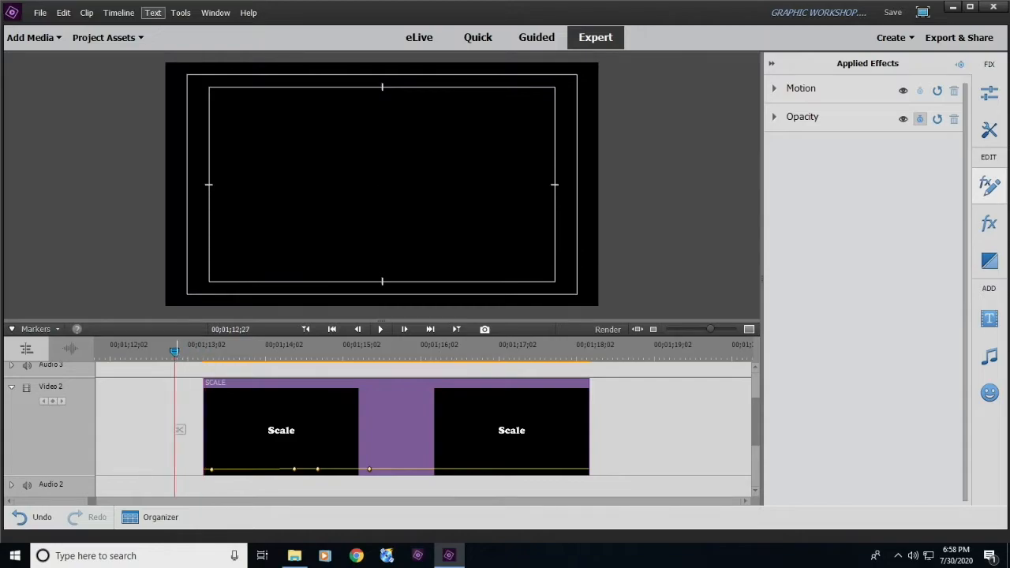
pyautogui.press('space')
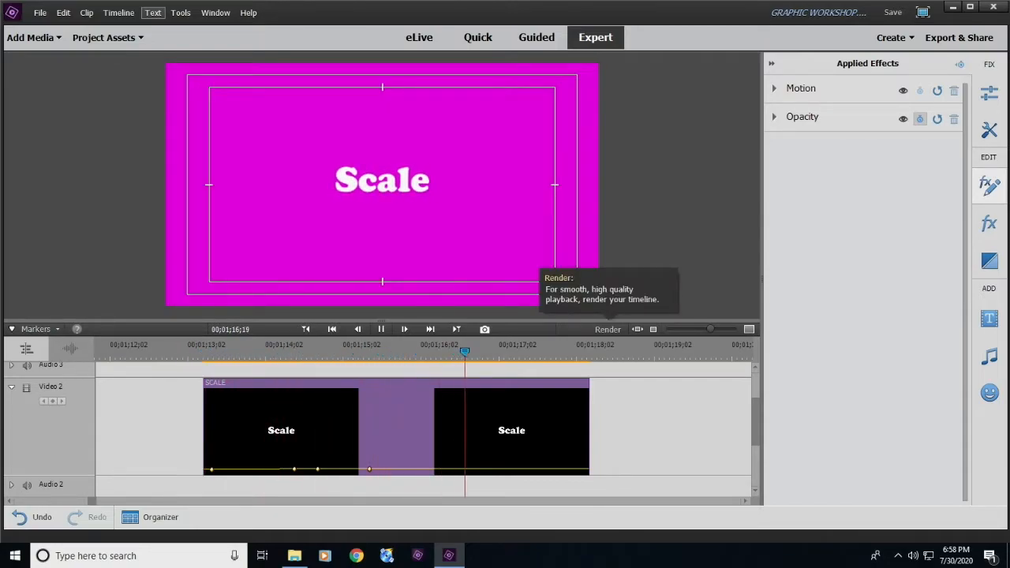
pyautogui.press('space')
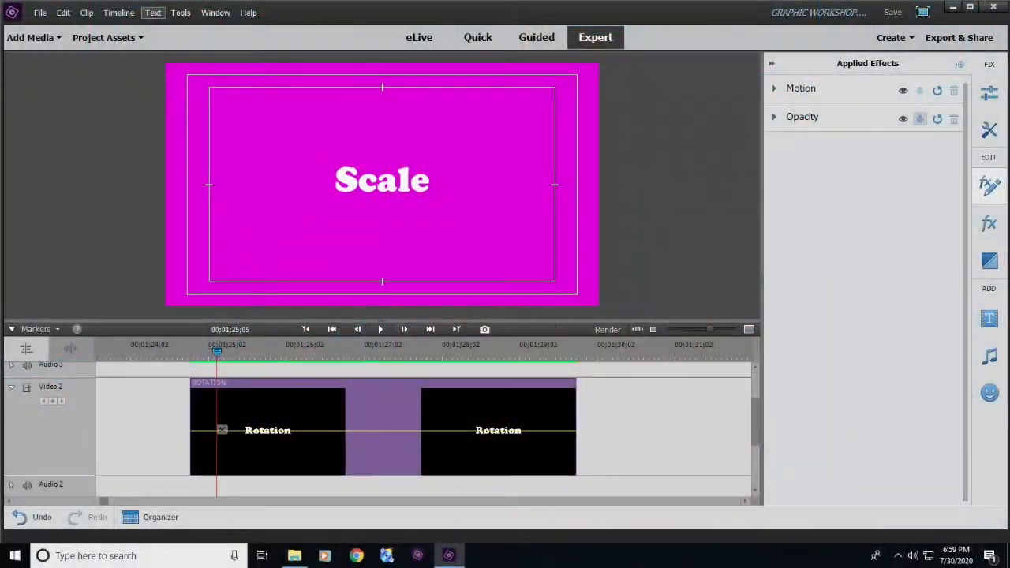
# - With the playhead at 00;01;25;05, select the Rotation title and show Motion Rotation on its keyframe line
pyautogui.moveTo(216, 350)
pyautogui.mouseDown()
pyautogui.moveTo(254, 350)
pyautogui.moveTo(207, 350)
pyautogui.moveTo(263, 351)
pyautogui.moveTo(217, 350)
pyautogui.mouseUp()
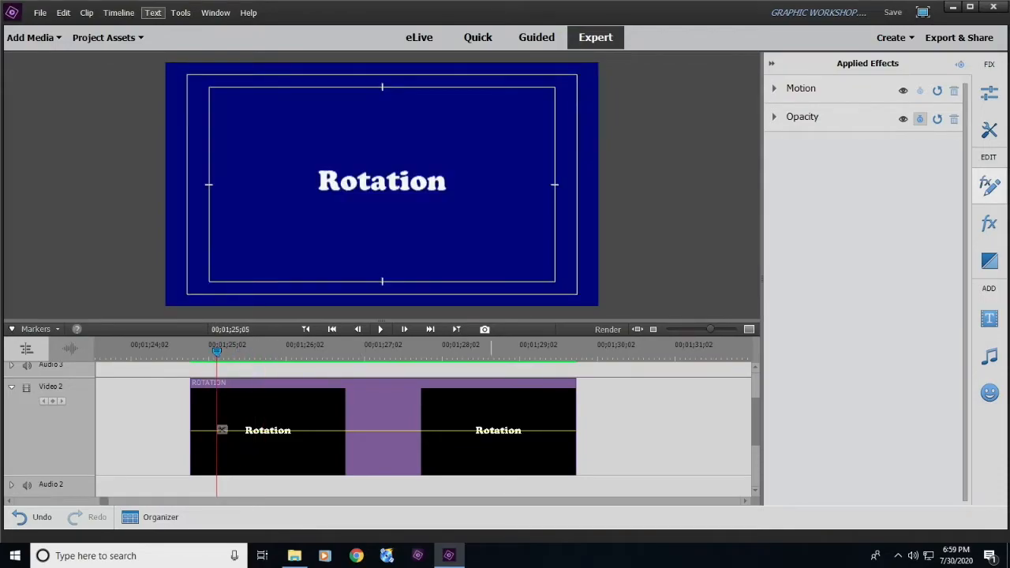
pyautogui.click(381, 183)
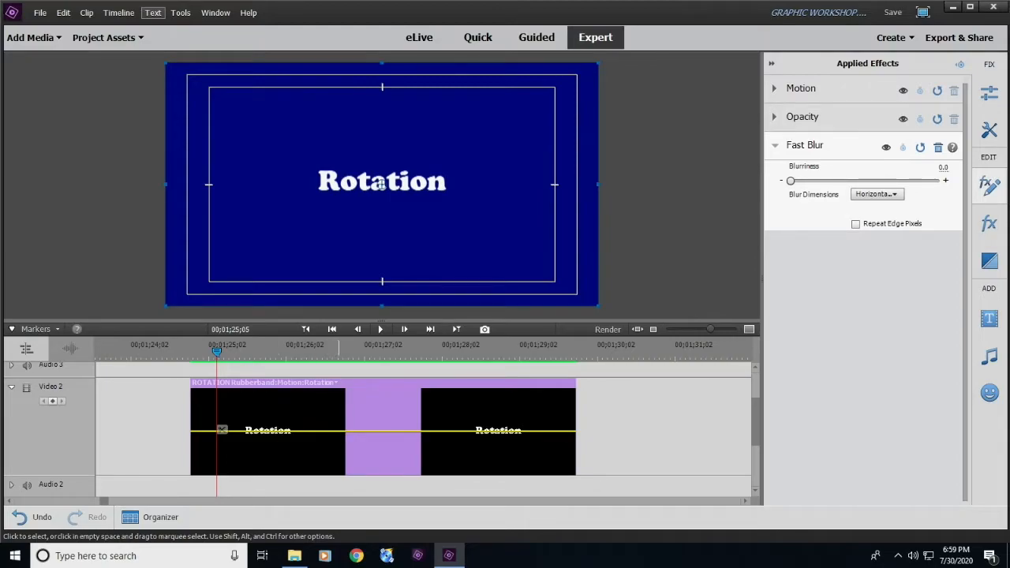
pyautogui.click(337, 382)
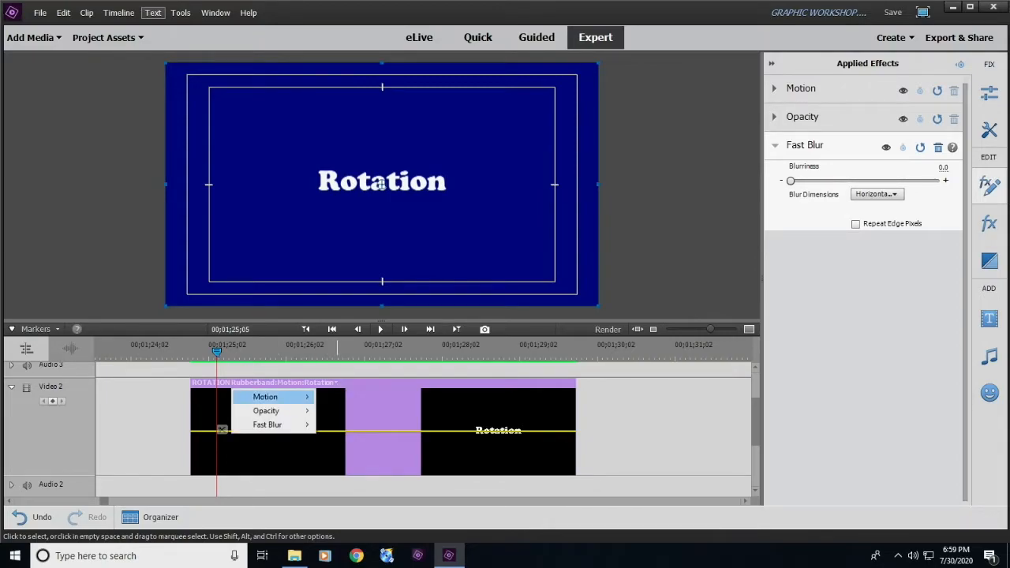
pyautogui.moveTo(284, 397)
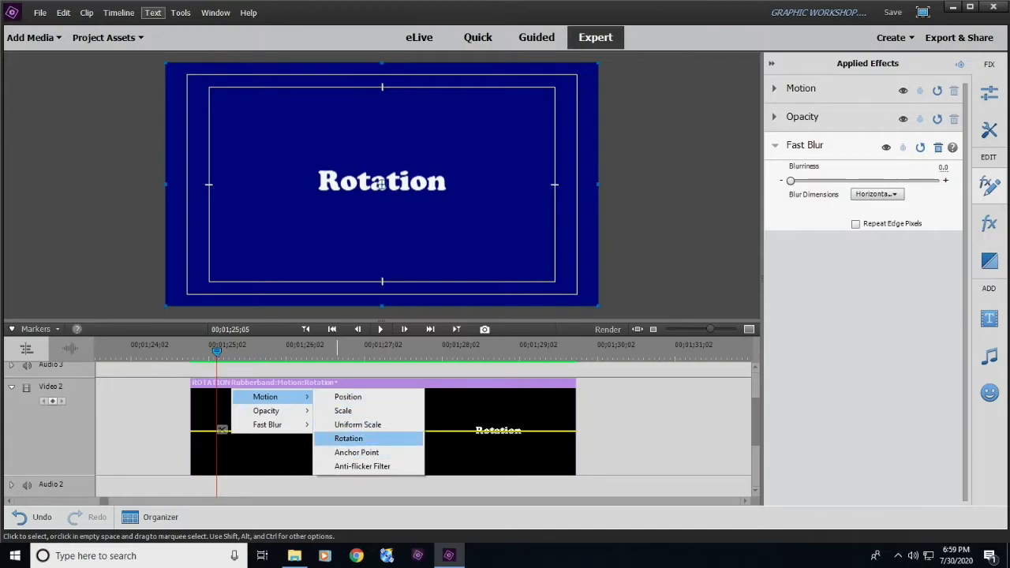
pyautogui.click(348, 438)
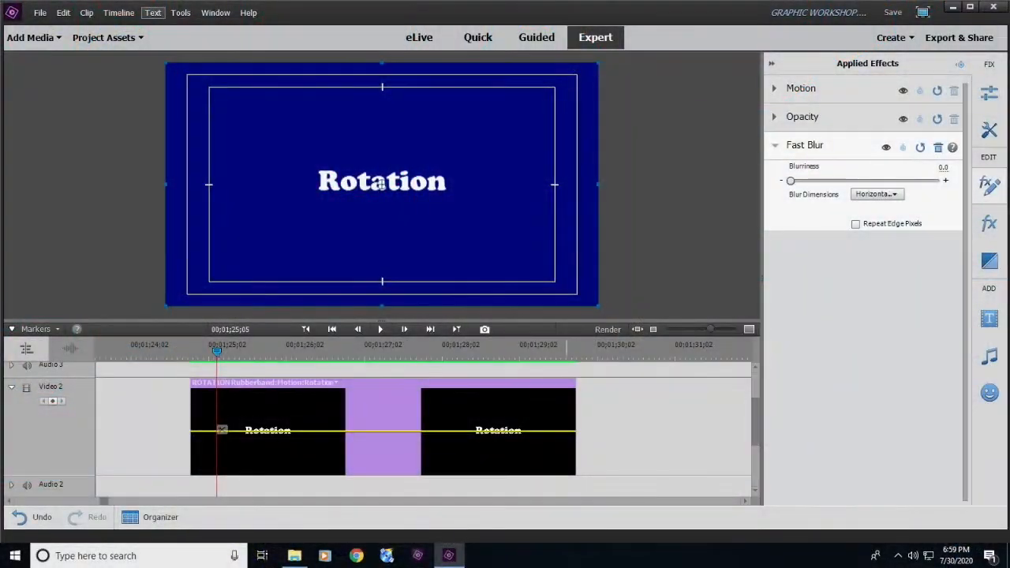
# - Keyframe the Rotation title's rotation from 0.0 at 00;01;25;05 to 360 degrees at 00;01;26;04
pyautogui.click(774, 145)
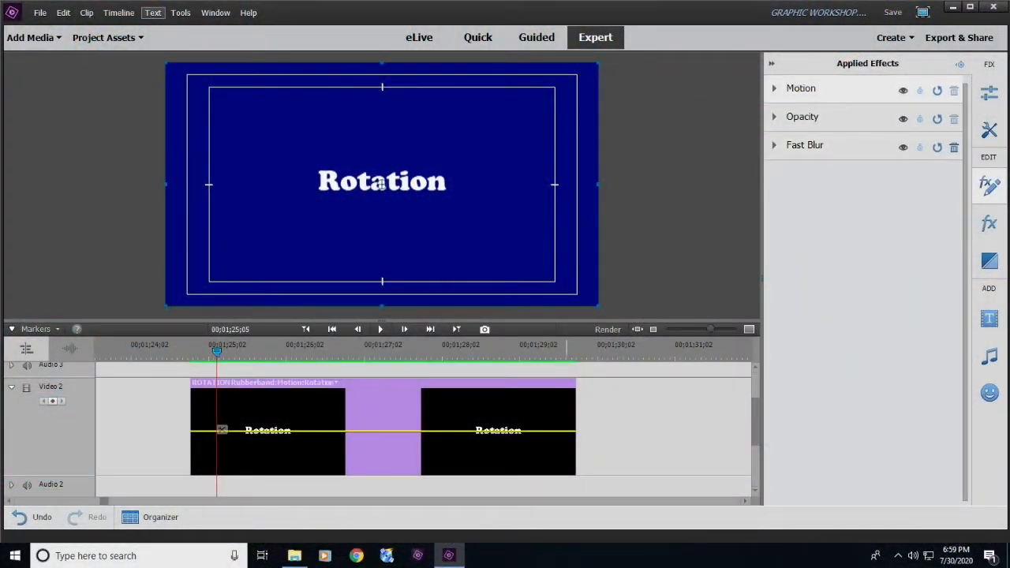
pyautogui.click(775, 88)
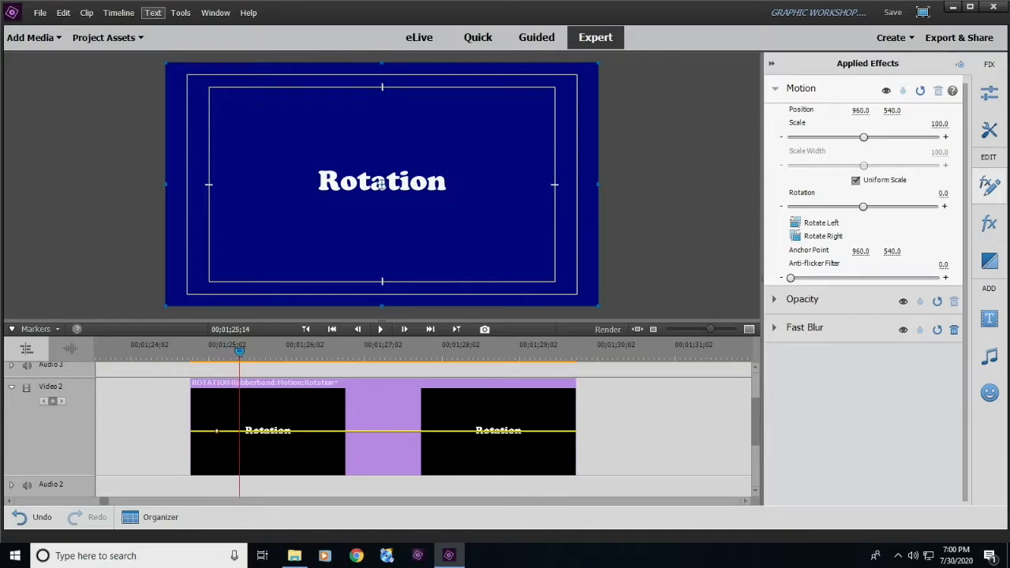
pyautogui.moveTo(283, 351); pyautogui.dragTo(292, 350)
pyautogui.moveTo(863, 207); pyautogui.dragTo(899, 207)
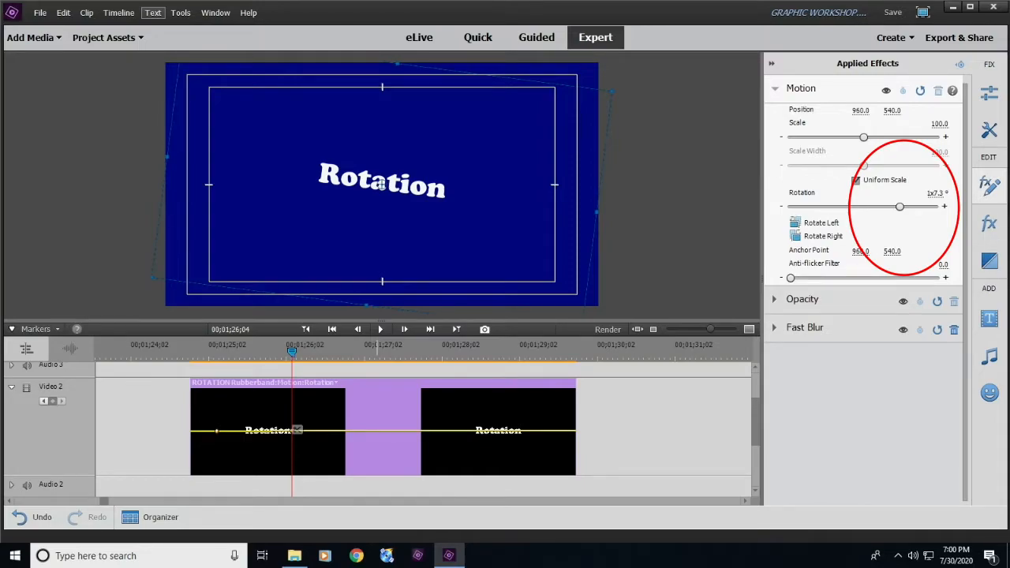
pyautogui.moveTo(899, 207)
pyautogui.mouseDown()
pyautogui.moveTo(935, 207)
pyautogui.moveTo(898, 207)
pyautogui.mouseUp()
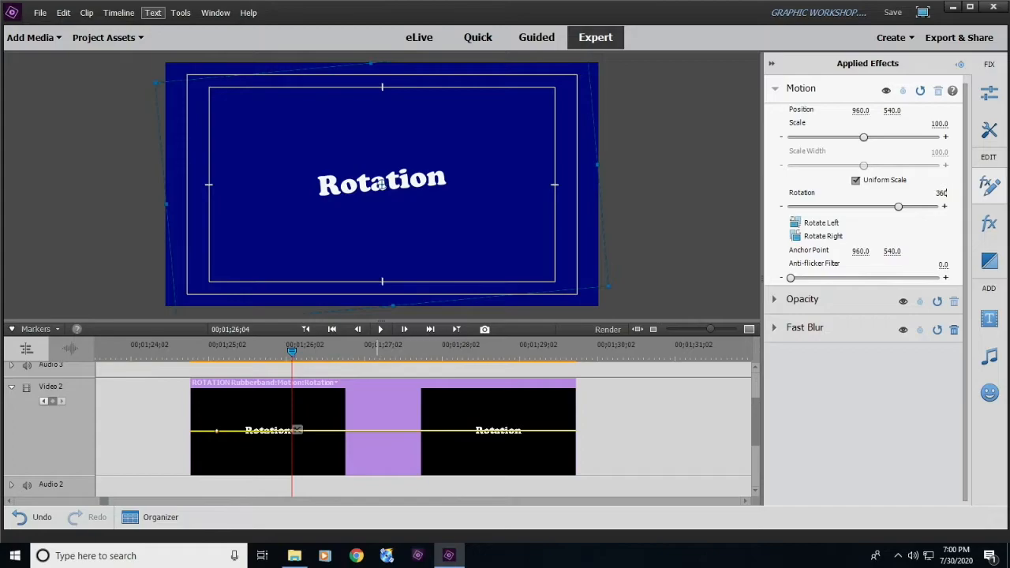
pyautogui.press('Return')
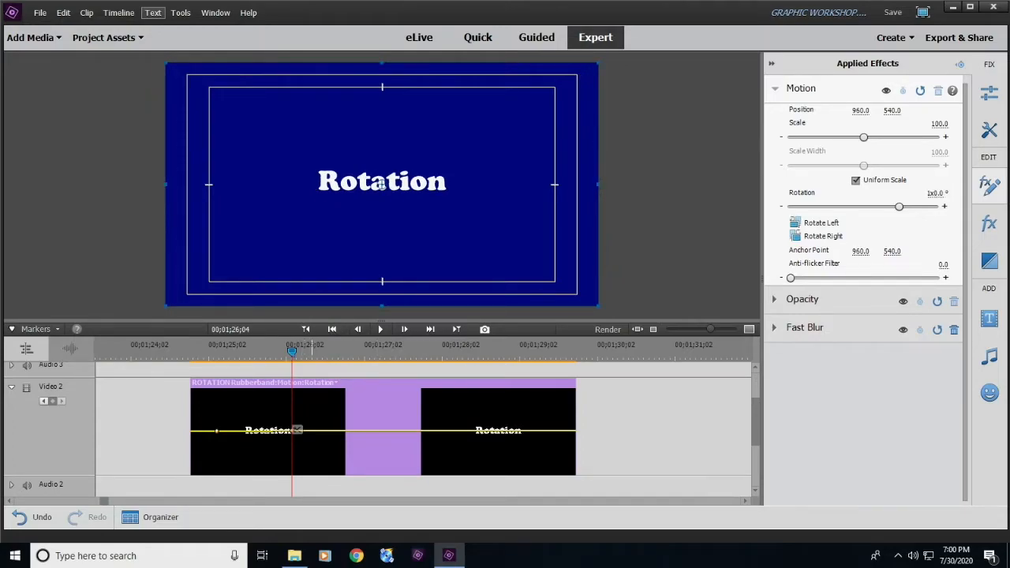
# - Play back the Rotation title's spin twice from around the clip's start, and reselect the Rotation clip
pyautogui.moveTo(293, 351); pyautogui.dragTo(171, 351)
pyautogui.press('space')
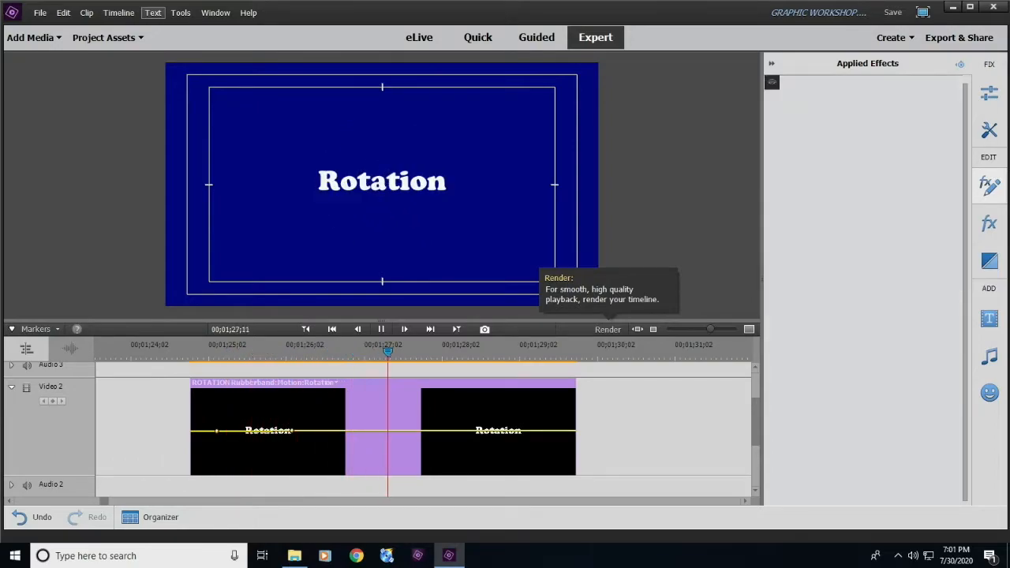
pyautogui.click(396, 430)
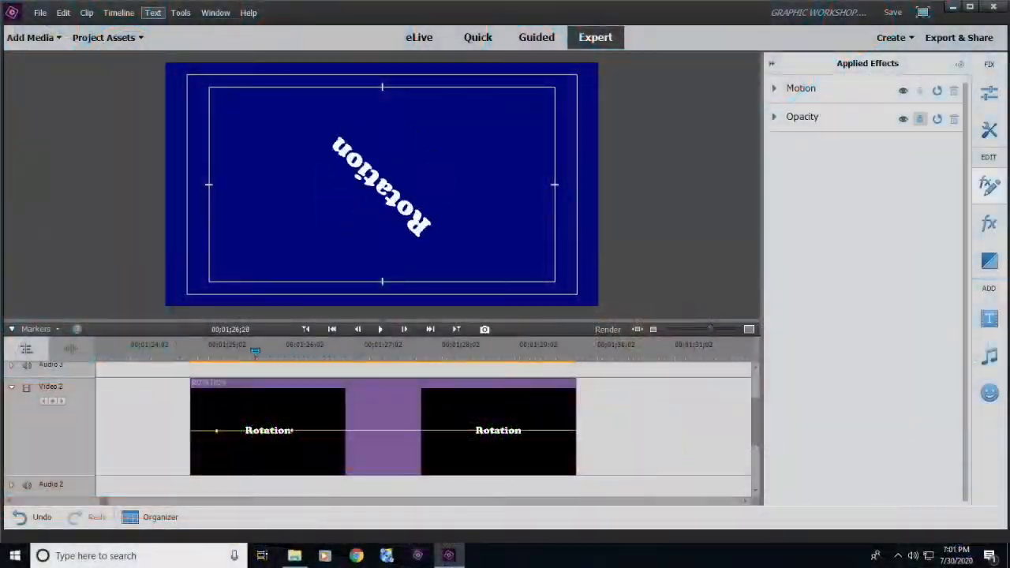
pyautogui.moveTo(255, 351); pyautogui.dragTo(196, 351)
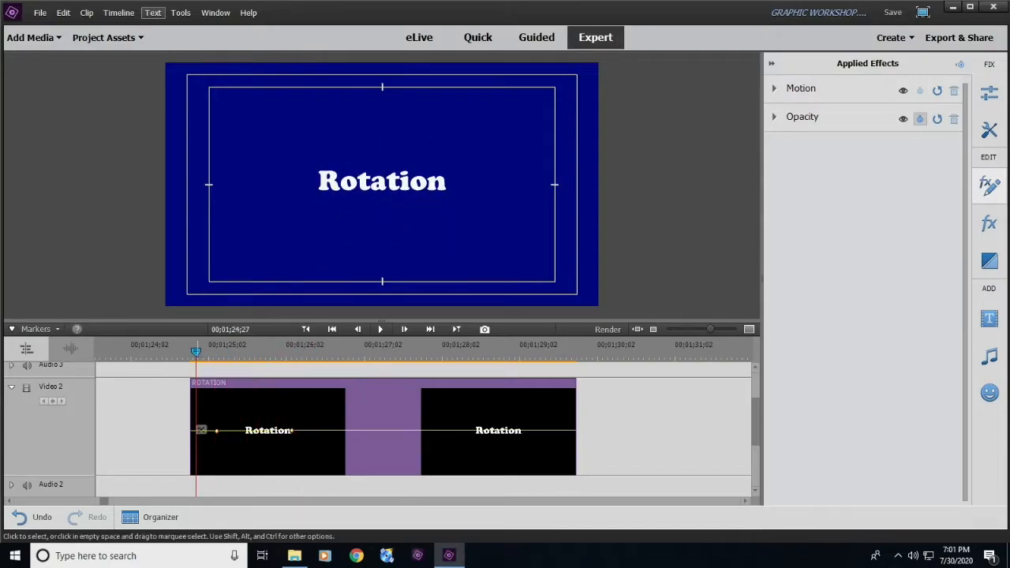
pyautogui.press('space')
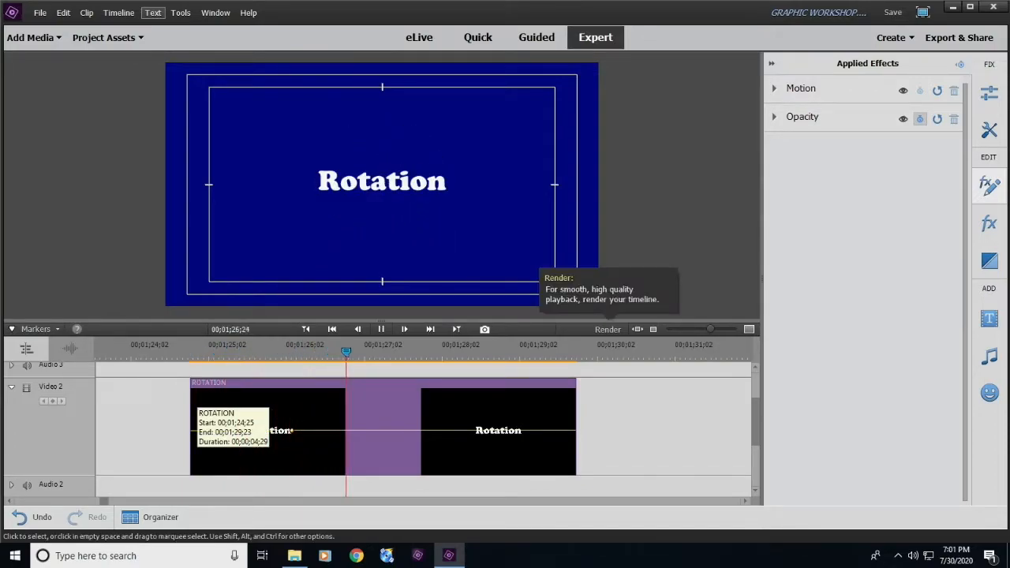
pyautogui.press('space')
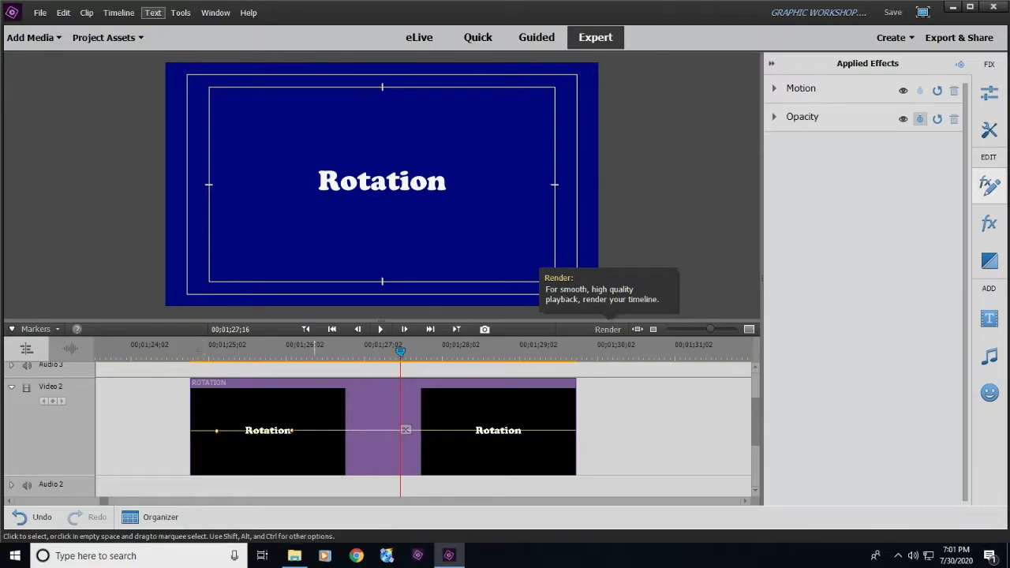
pyautogui.click(357, 448)
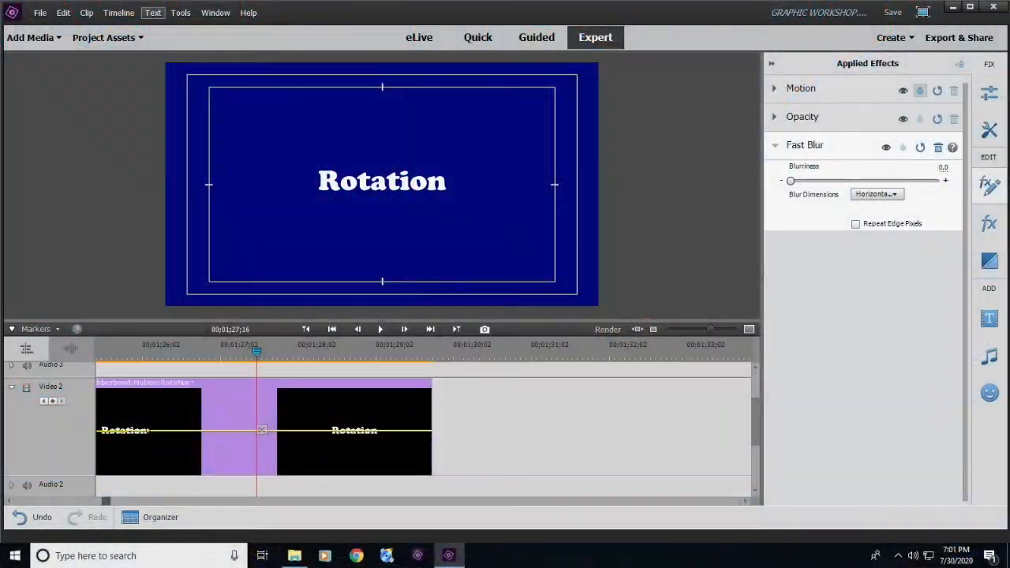
# - Select the Opacity title on Video 2 and add an opacity keyframe at 00;01;37;05
pyautogui.hscroll(10, 426, 426)
pyautogui.hscroll(13, 426, 426)
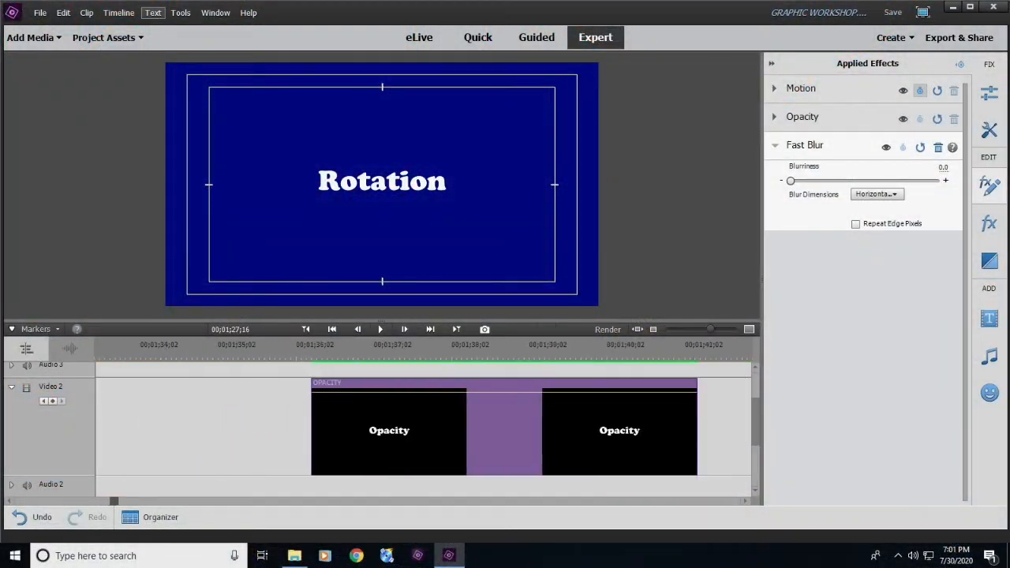
pyautogui.hscroll(-13, 426, 426)
pyautogui.hscroll(5, 426, 426)
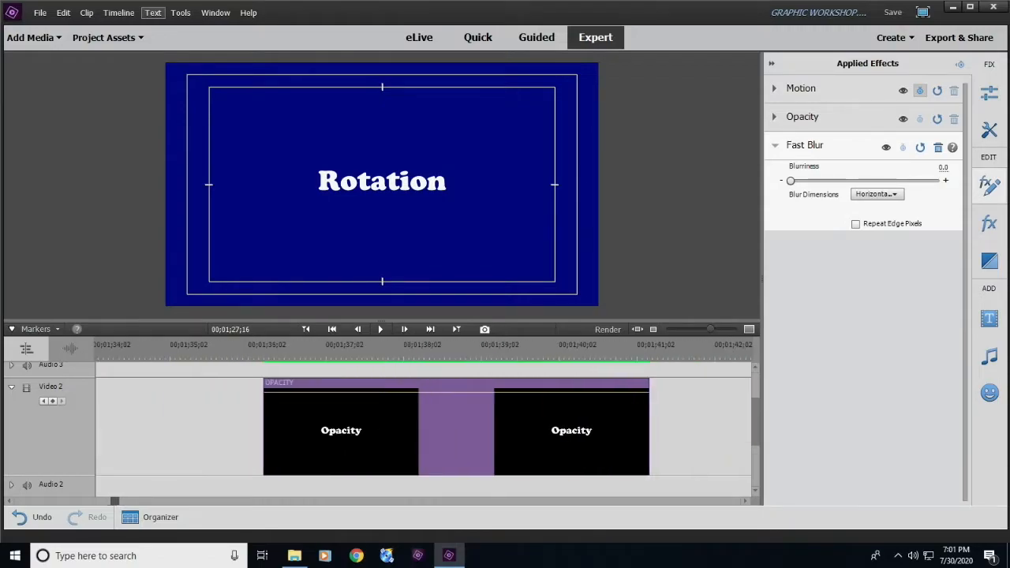
pyautogui.click(326, 430)
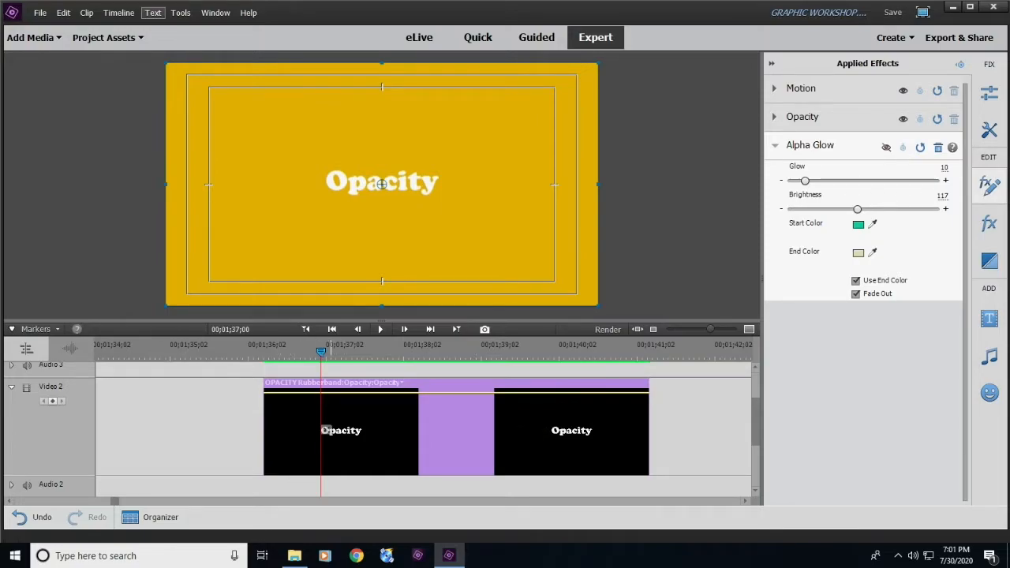
pyautogui.moveTo(320, 353); pyautogui.dragTo(279, 352)
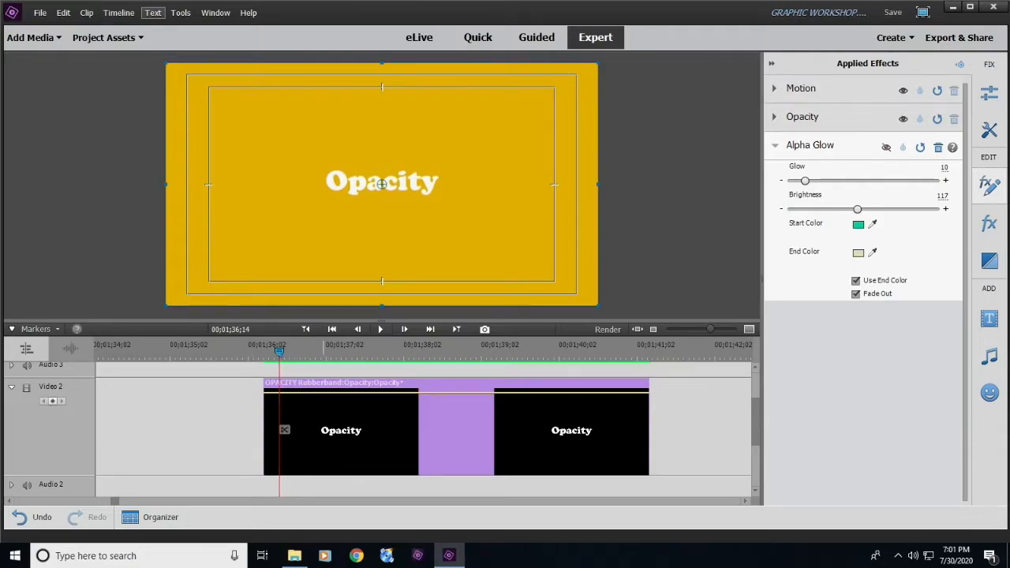
pyautogui.click(151, 430)
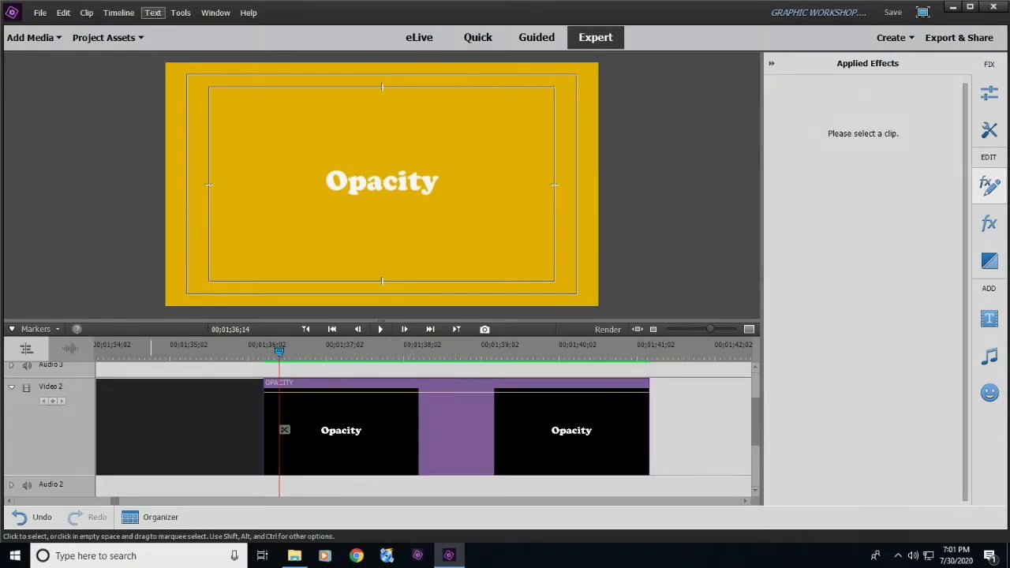
pyautogui.click(415, 430)
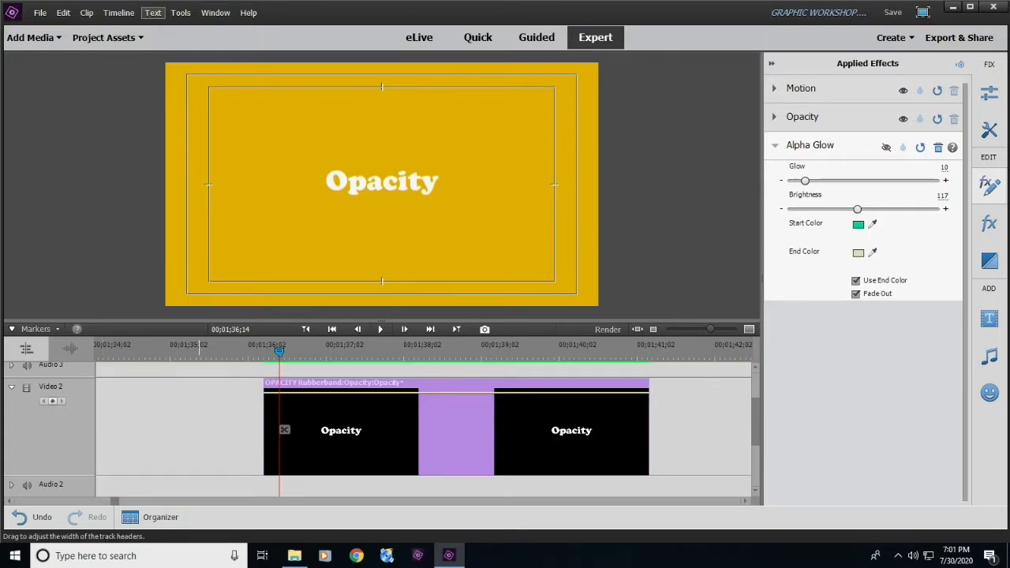
pyautogui.moveTo(279, 350); pyautogui.dragTo(333, 350)
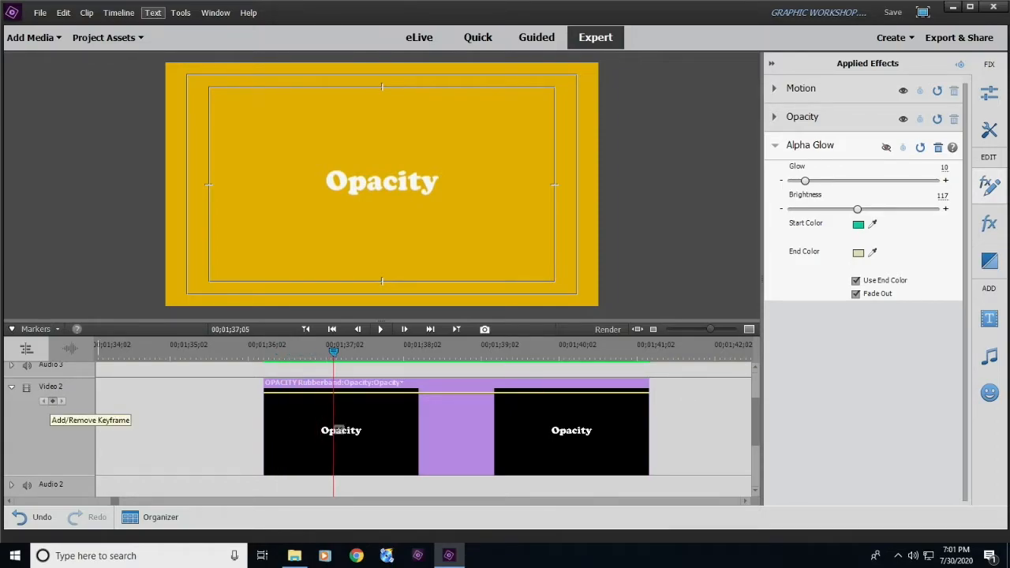
pyautogui.click(53, 401)
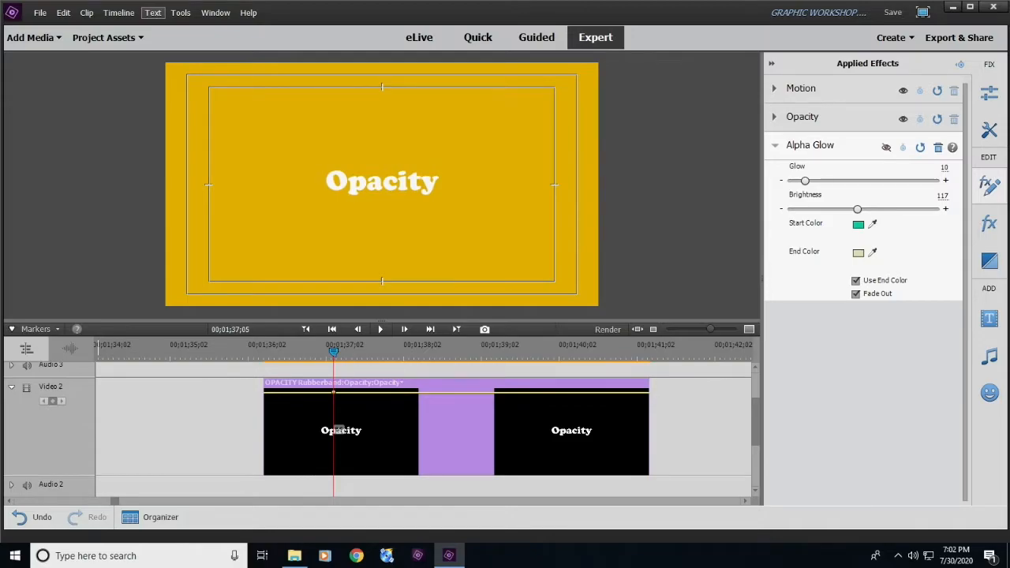
# - Set the Opacity title's opacity to 0.0% at 00;01;36;11 so it fades in, and reselect the clip
pyautogui.click(278, 347)
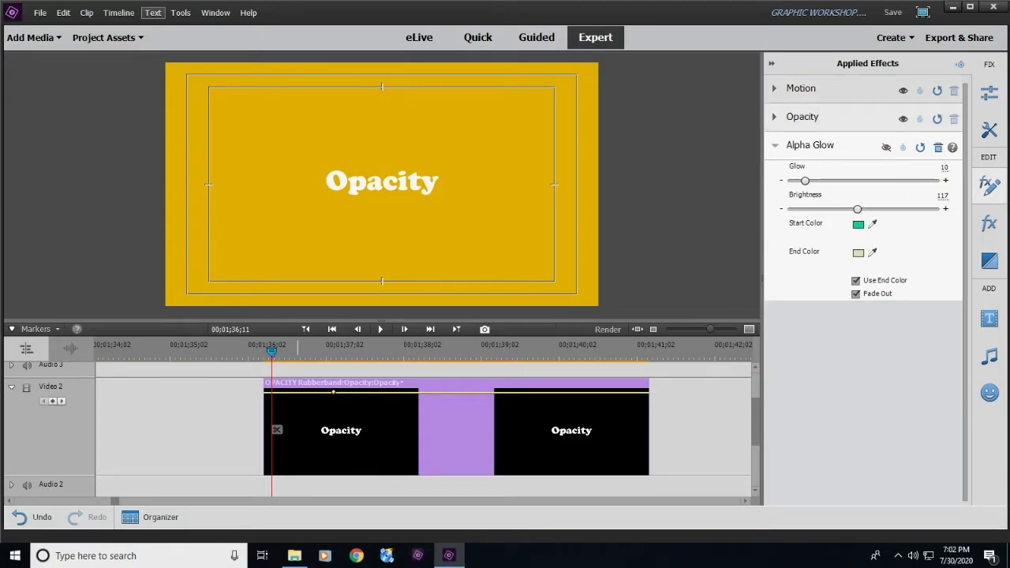
pyautogui.click(775, 117)
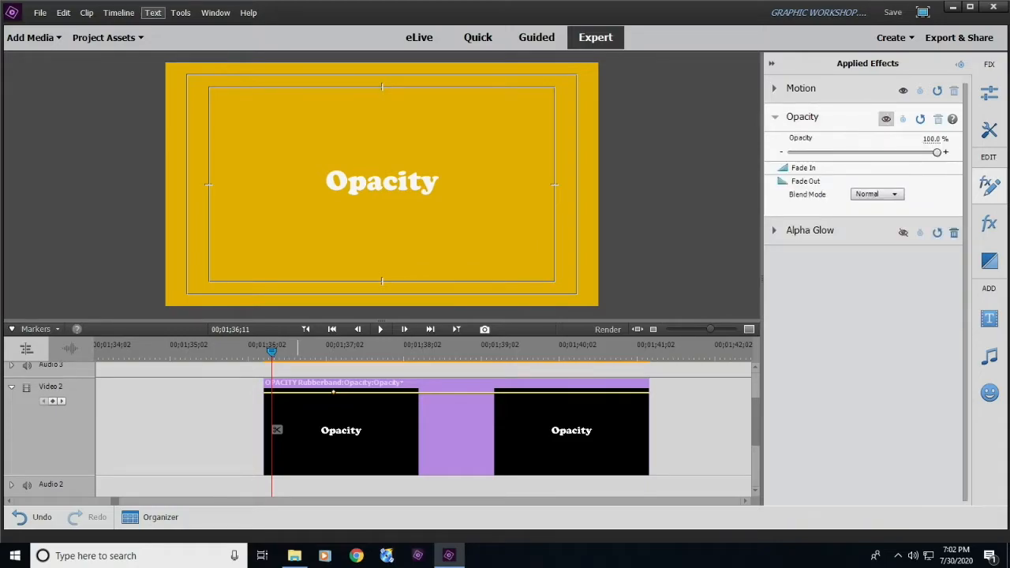
pyautogui.moveTo(936, 153); pyautogui.dragTo(810, 152)
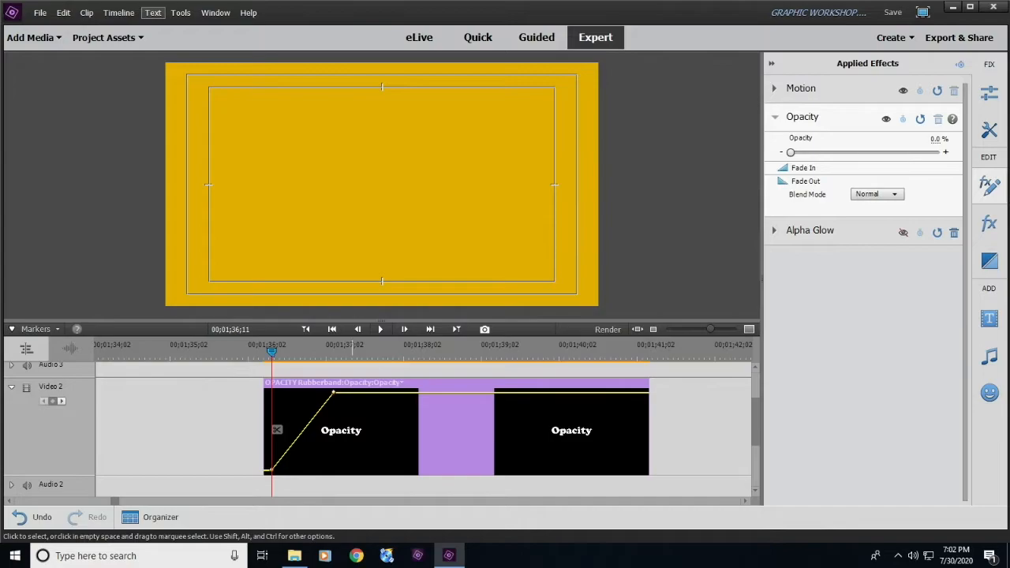
pyautogui.click(693, 429)
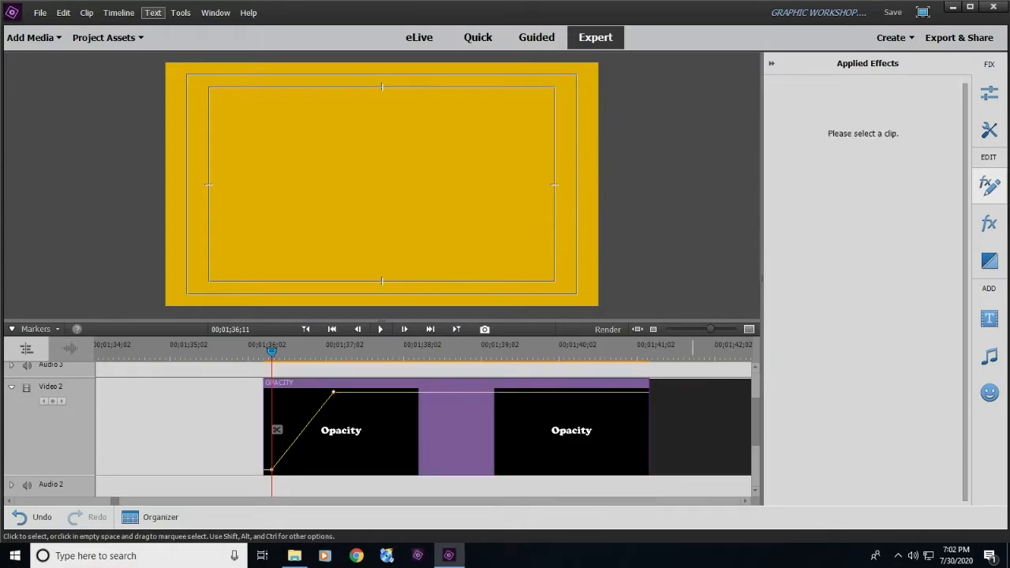
pyautogui.click(462, 429)
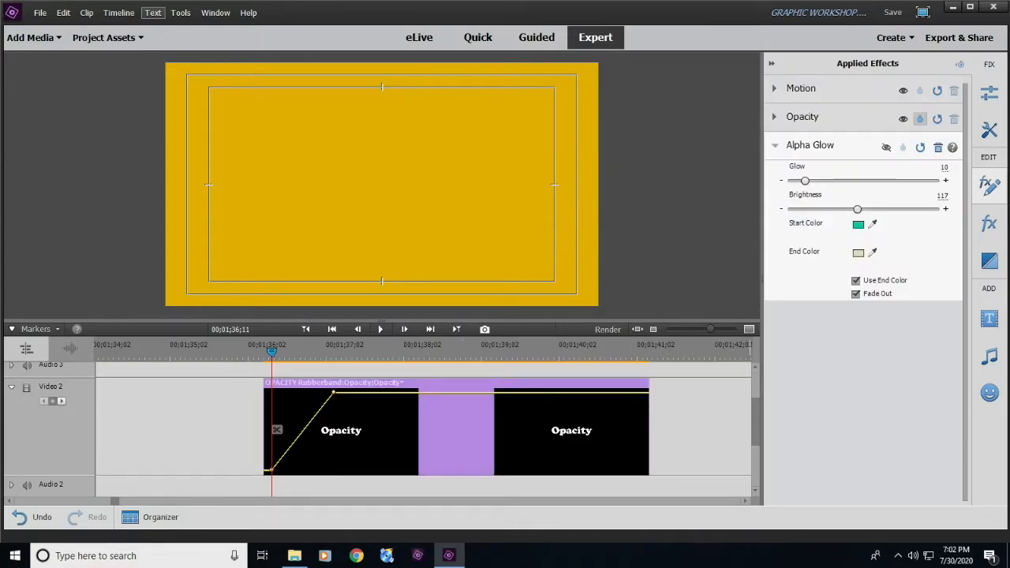
# - Select the beach clip on Video 1, preview it at 00;00;45;25 and expand its Motion settings
pyautogui.press('-')
pyautogui.press('-')
pyautogui.press('-')
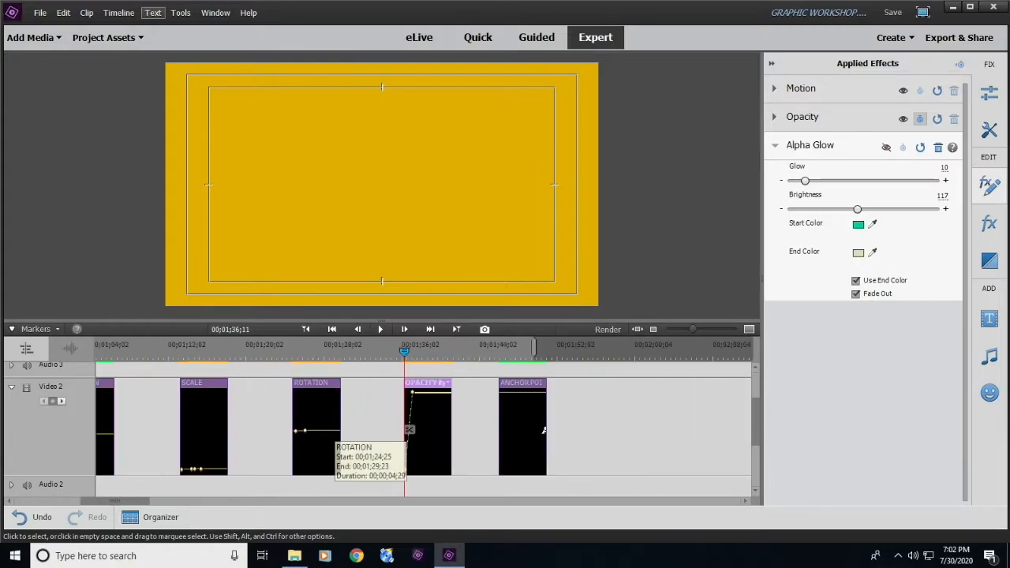
pyautogui.press('-')
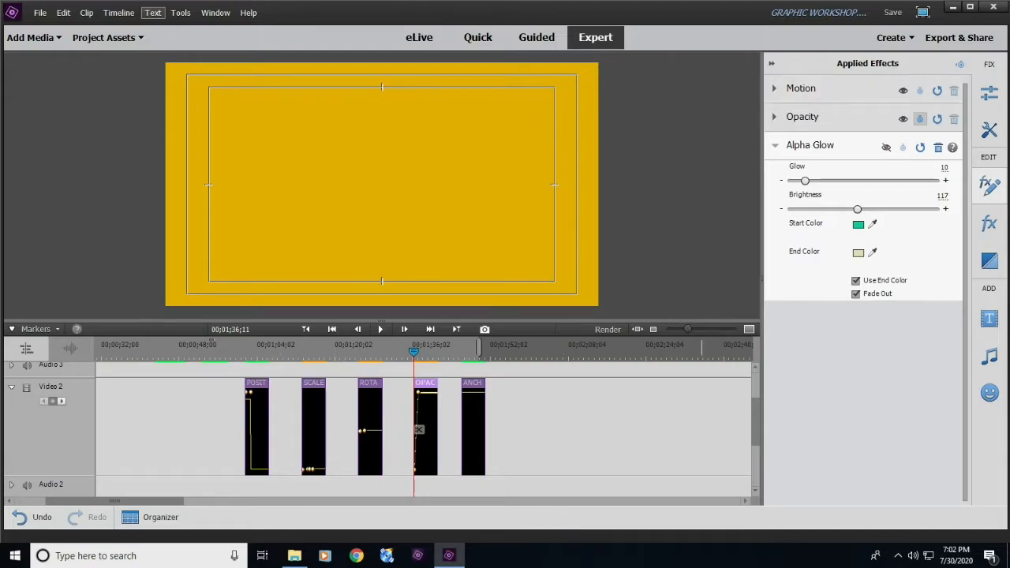
pyautogui.moveTo(114, 501); pyautogui.dragTo(82, 501)
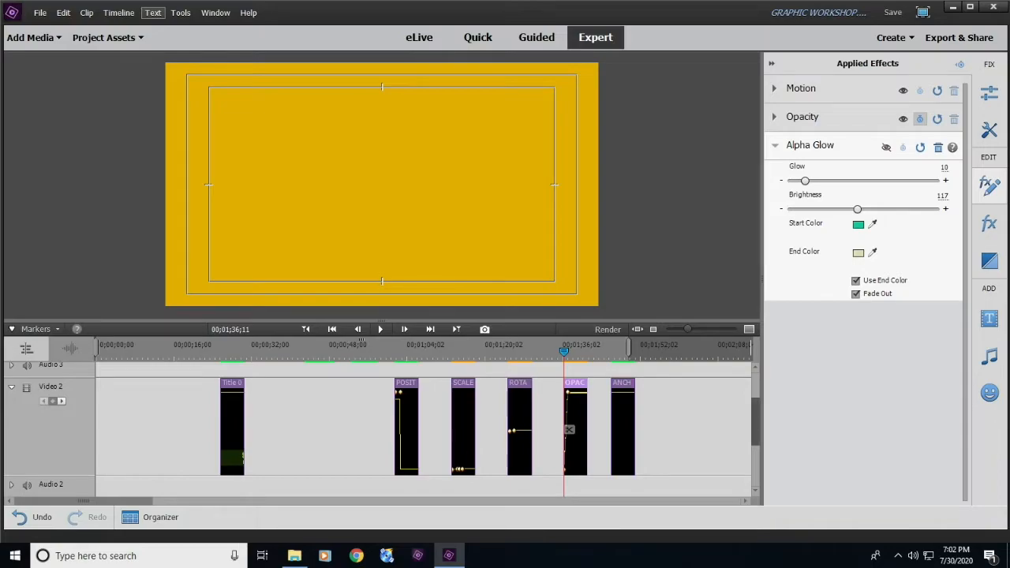
pyautogui.scroll(-5, 426, 430)
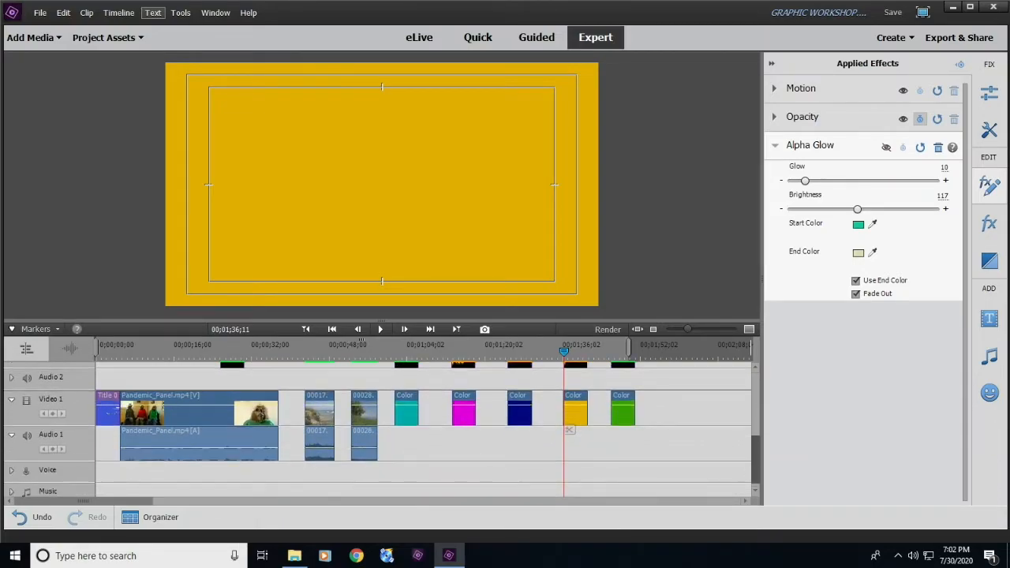
pyautogui.click(322, 430)
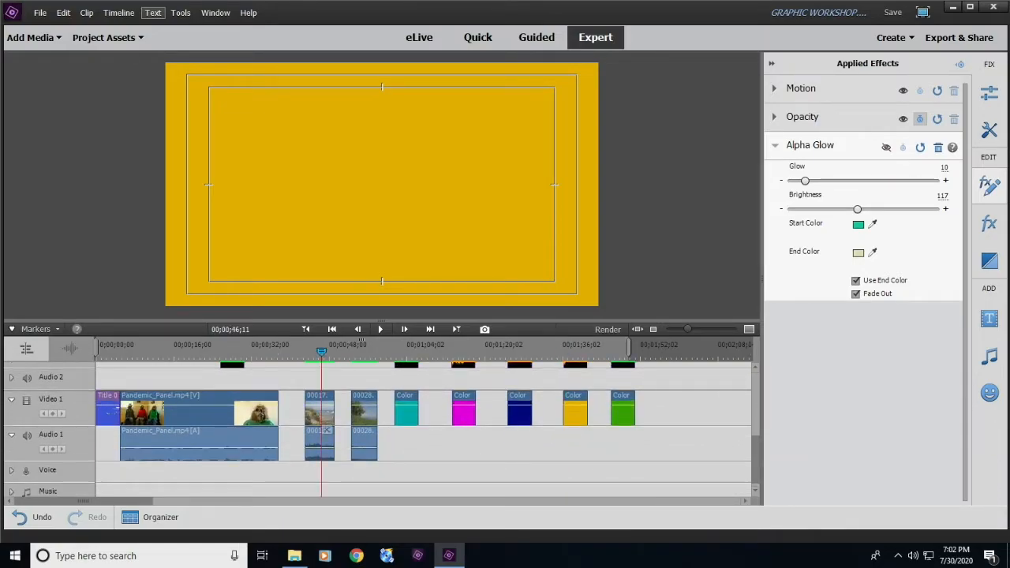
pyautogui.click(327, 430)
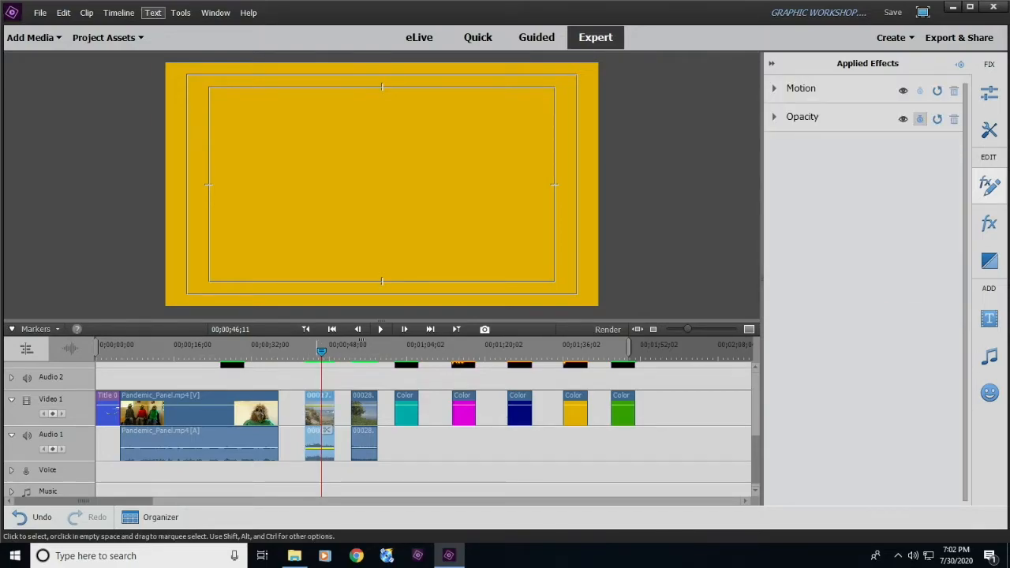
pyautogui.moveTo(321, 351); pyautogui.dragTo(317, 351)
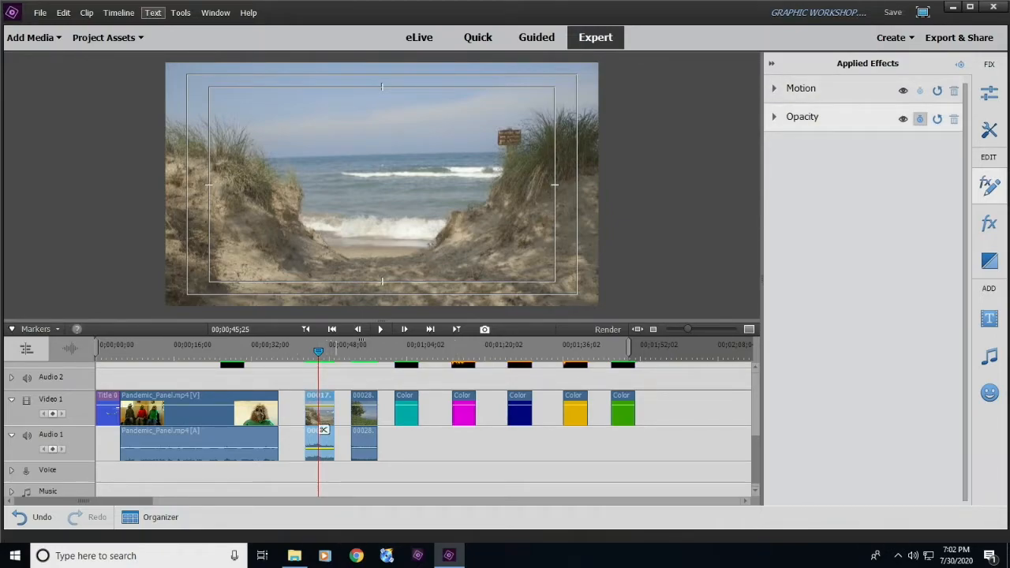
pyautogui.click(801, 89)
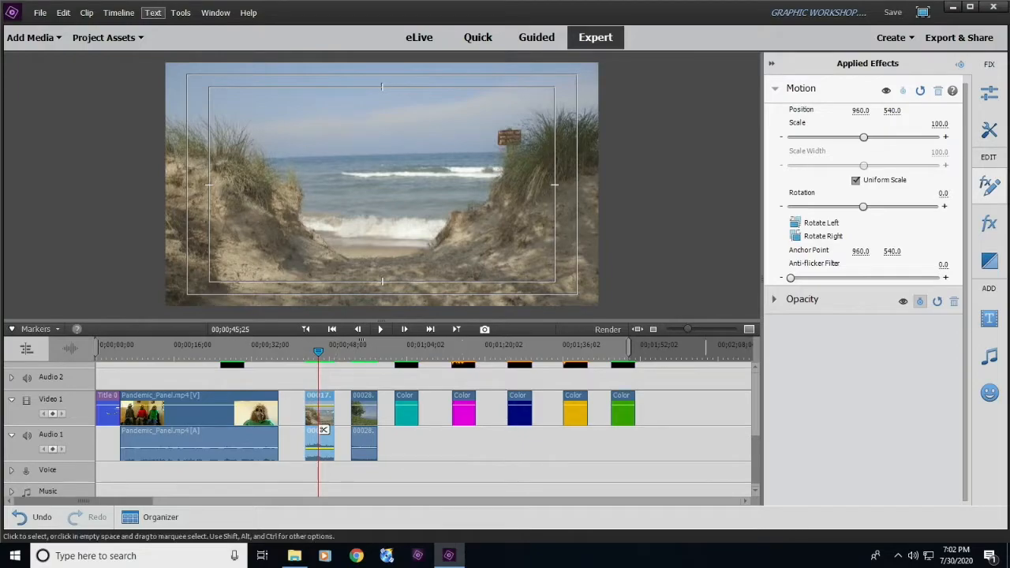
pyautogui.scroll(3, 324, 429)
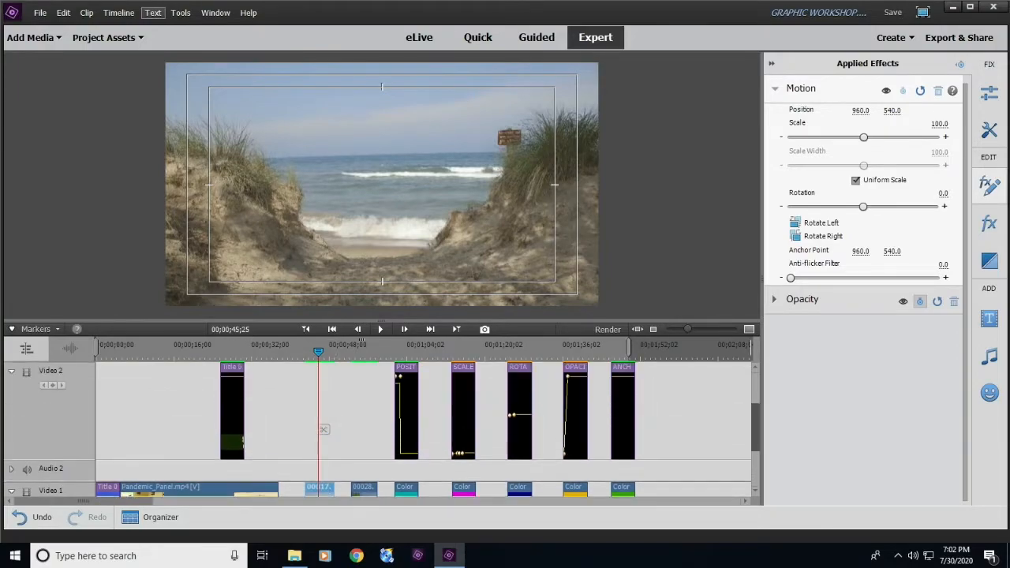
# - Play back the Opacity title's fade-in from just before the clip starts, and stop partway through the clip
pyautogui.click(577, 429)
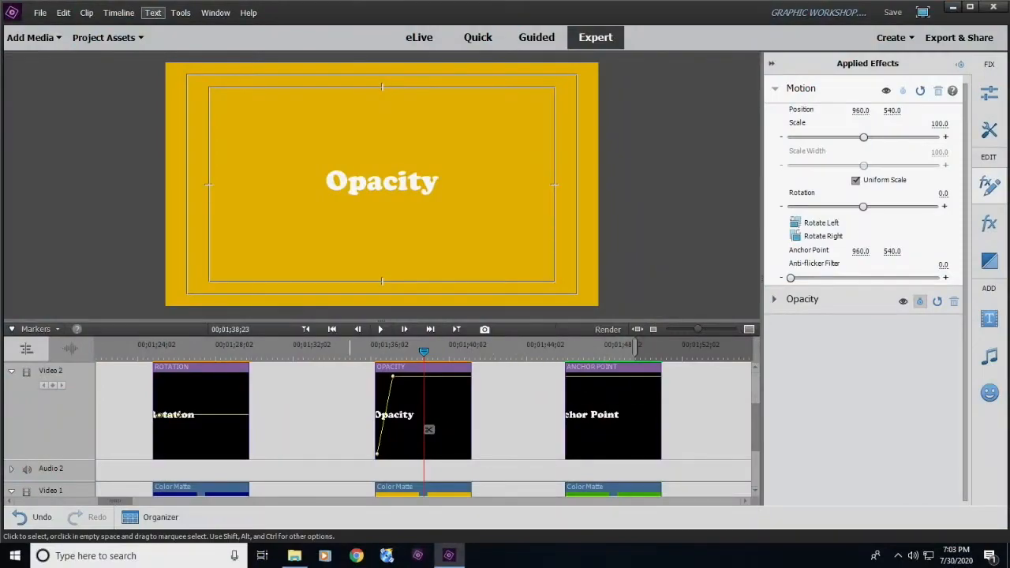
pyautogui.moveTo(423, 351); pyautogui.dragTo(357, 352)
pyautogui.press('space')
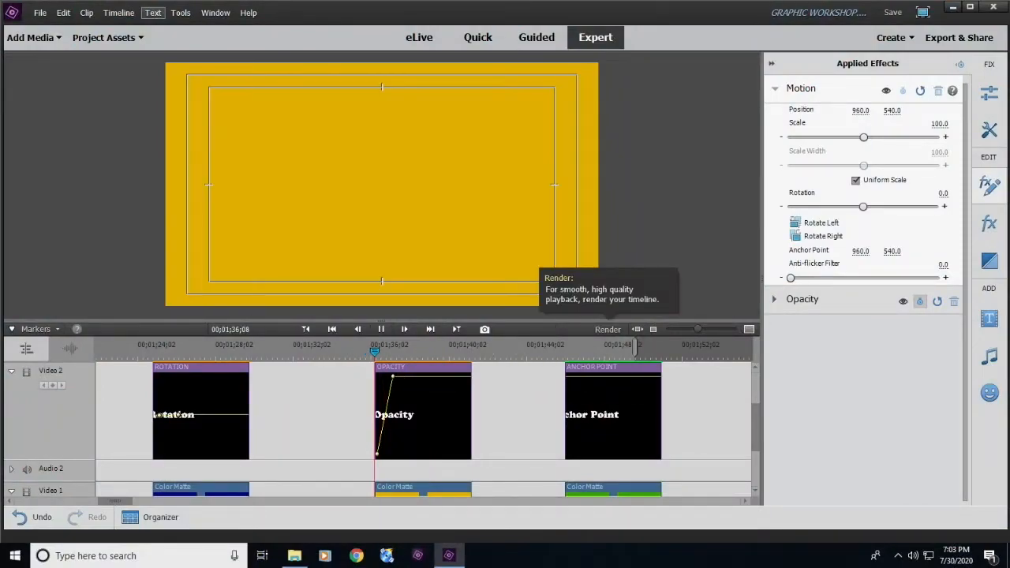
pyautogui.click(411, 429)
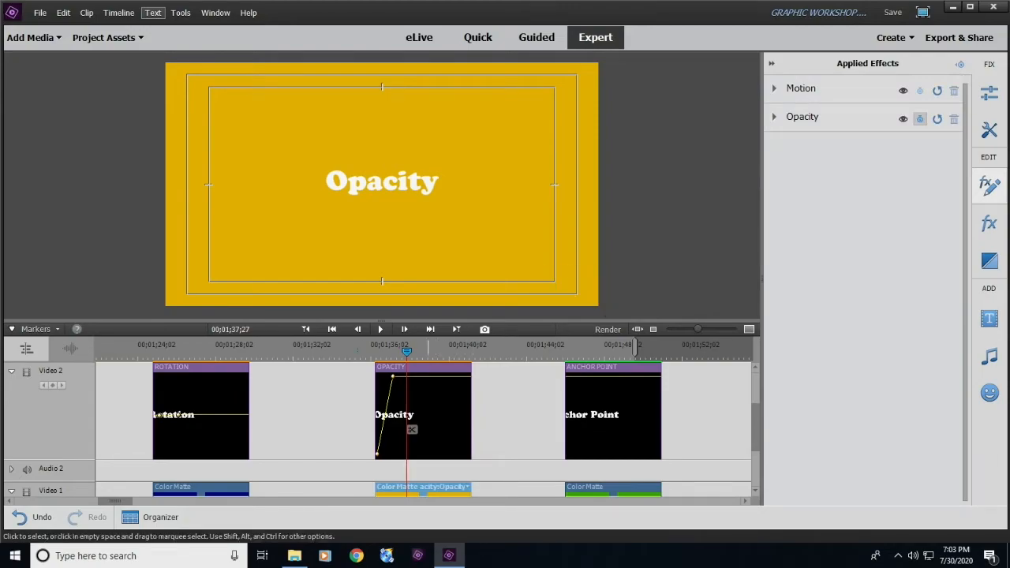
# - Lower the Opacity title's second opacity keyframe to about 59.3% directly on the clip's opacity line
pyautogui.moveTo(393, 351)
pyautogui.mouseDown()
pyautogui.moveTo(376, 352)
pyautogui.moveTo(394, 352)
pyautogui.mouseUp()
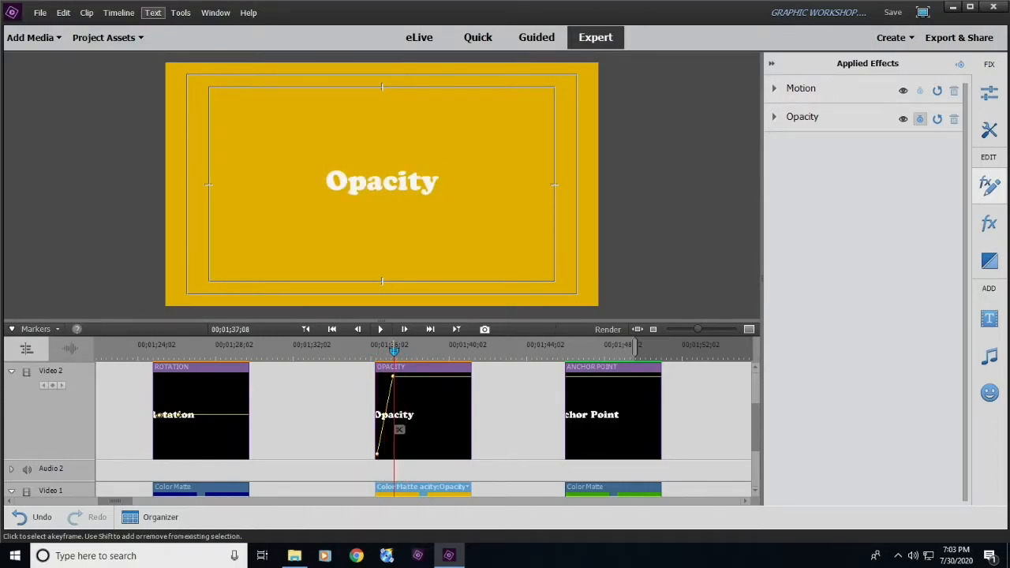
pyautogui.press('=')
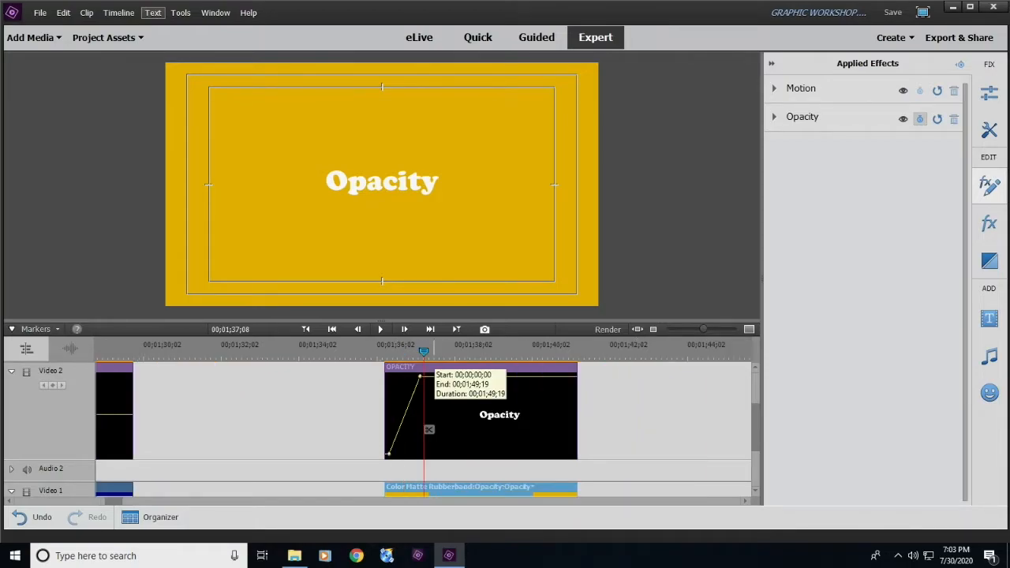
pyautogui.press('=')
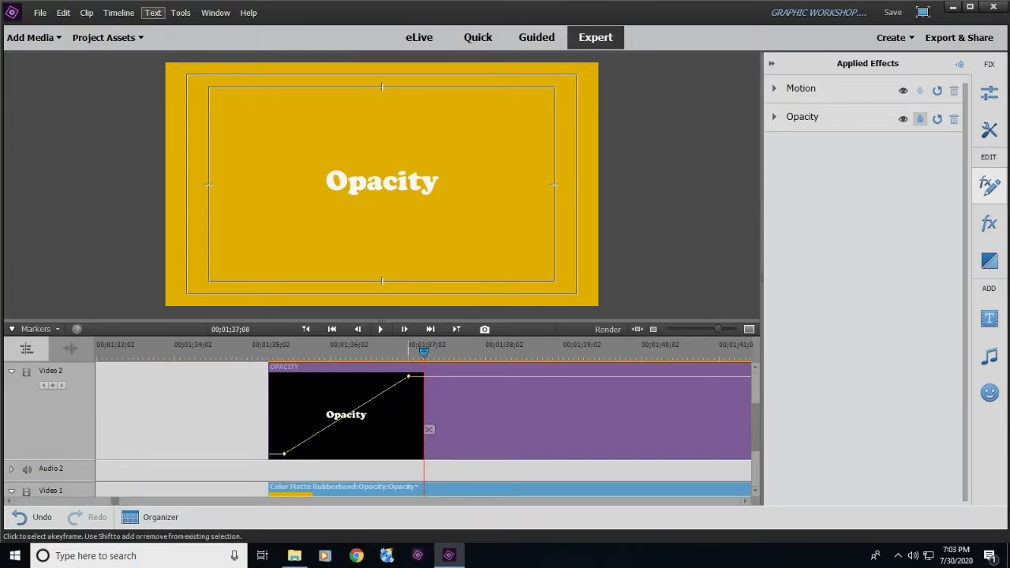
pyautogui.click(410, 377)
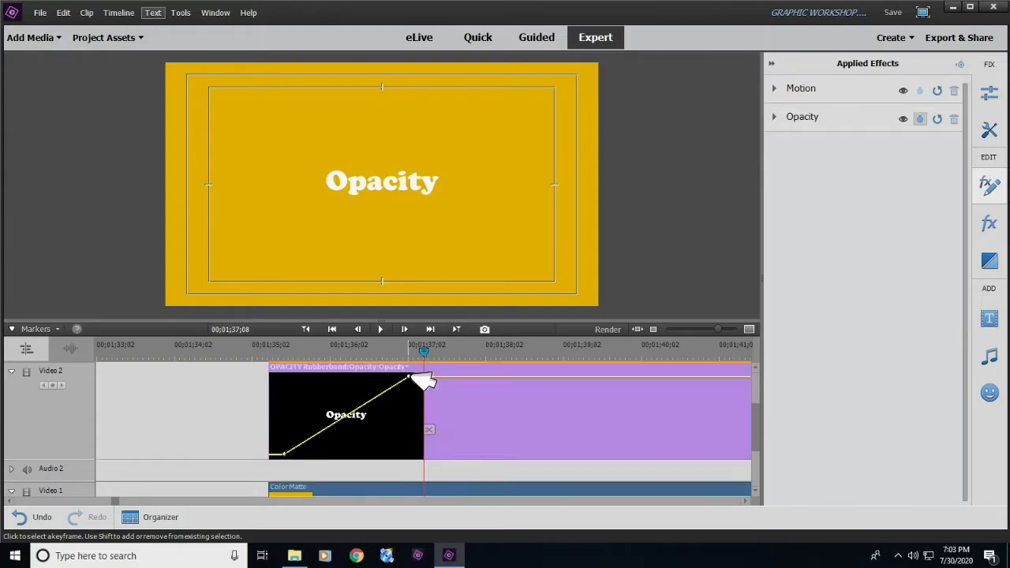
pyautogui.moveTo(410, 377); pyautogui.dragTo(408, 409)
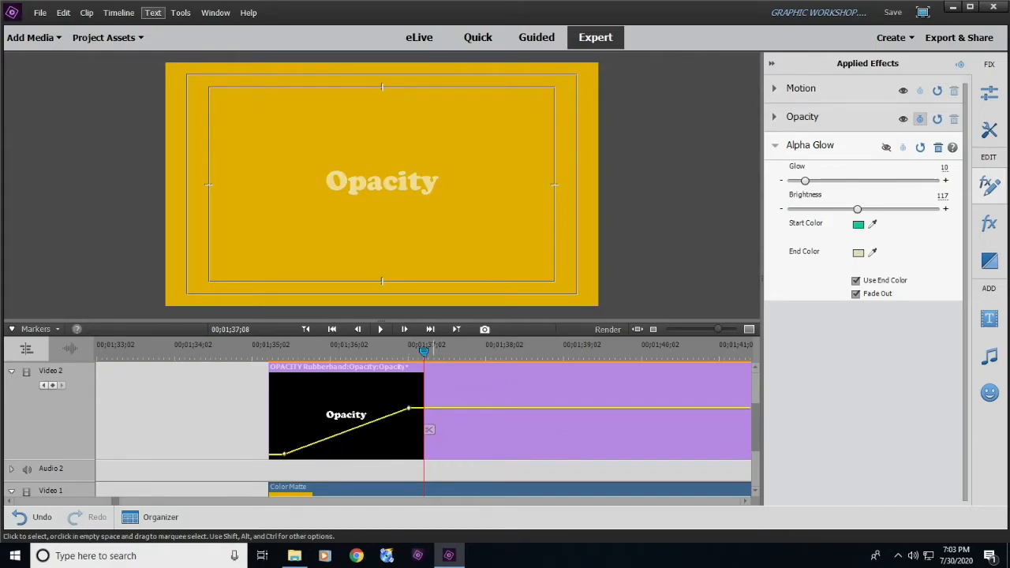
# - Play back the Opacity title's partial fade from 00;01;36;17 and reselect the clip
pyautogui.moveTo(424, 351); pyautogui.dragTo(314, 351)
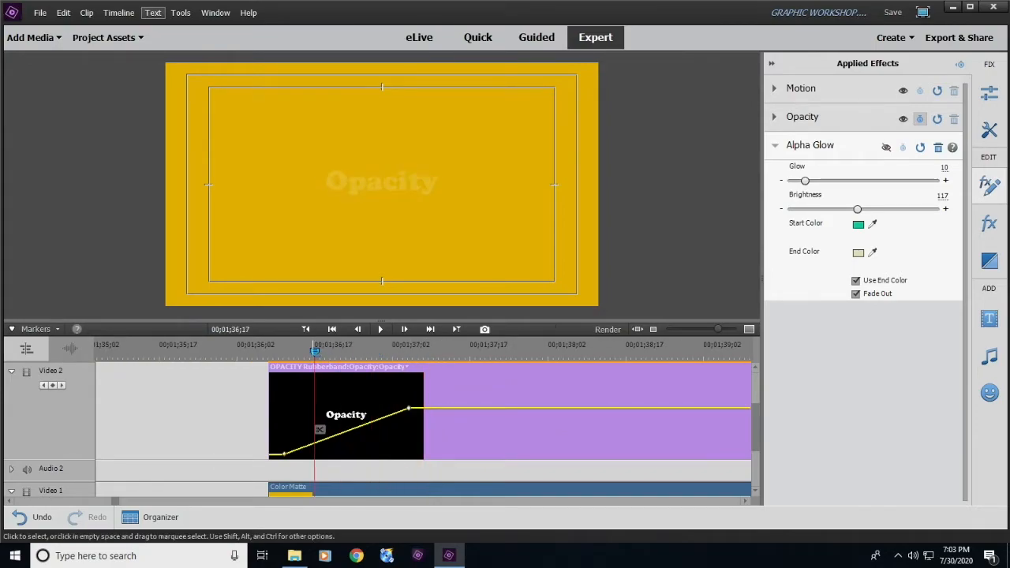
pyautogui.press('space')
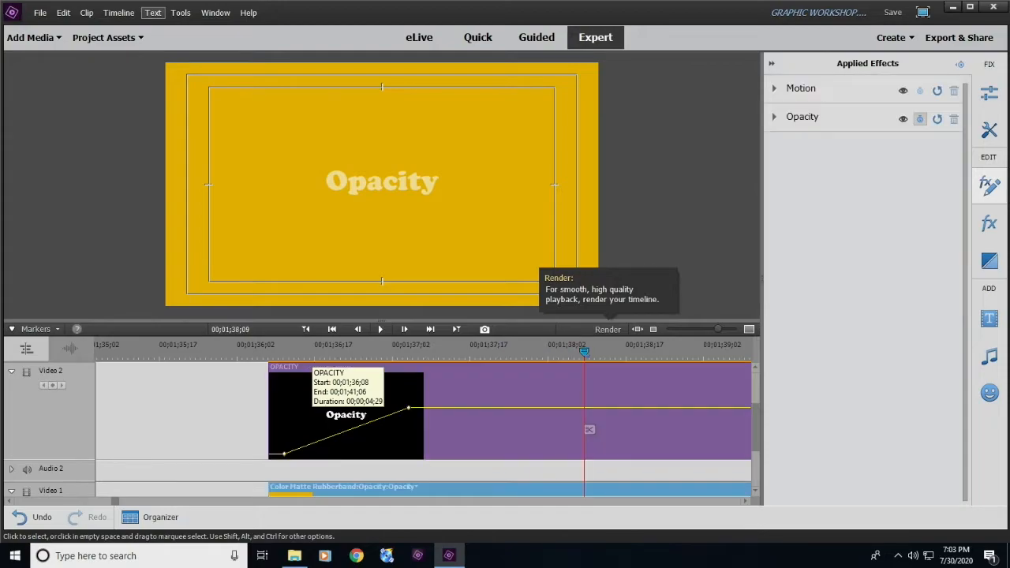
pyautogui.click(589, 429)
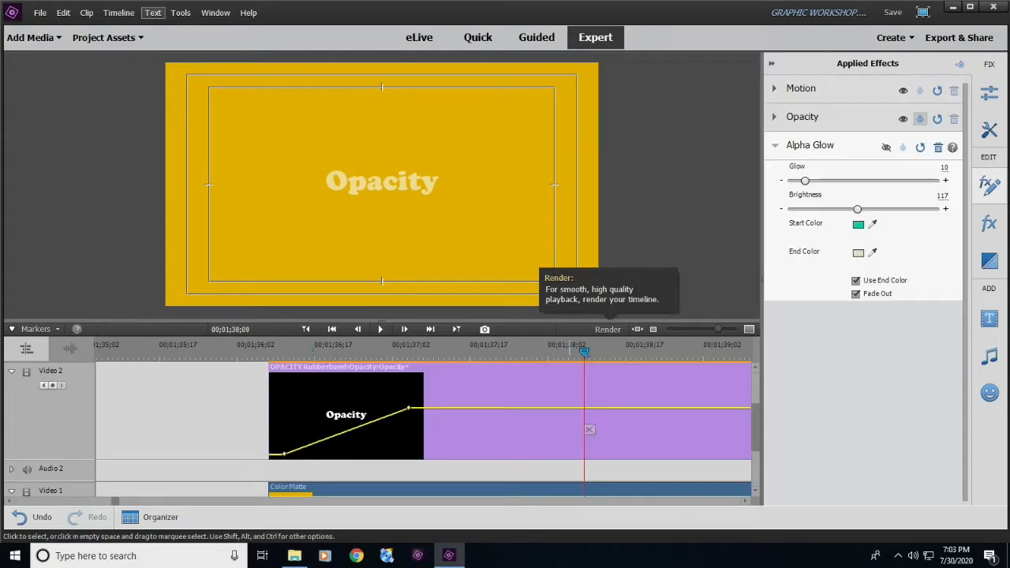
# - Save the project, and raise the Opacity title's second opacity keyframe to about 88.6% with its Opacity settings expanded
pyautogui.click(801, 116)
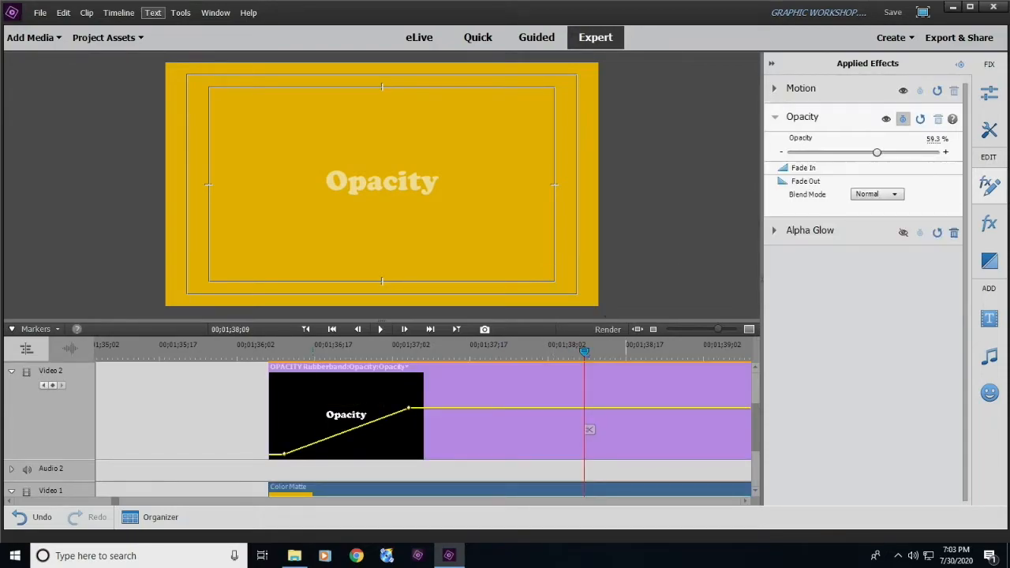
pyautogui.hotkey('ctrl', 's')
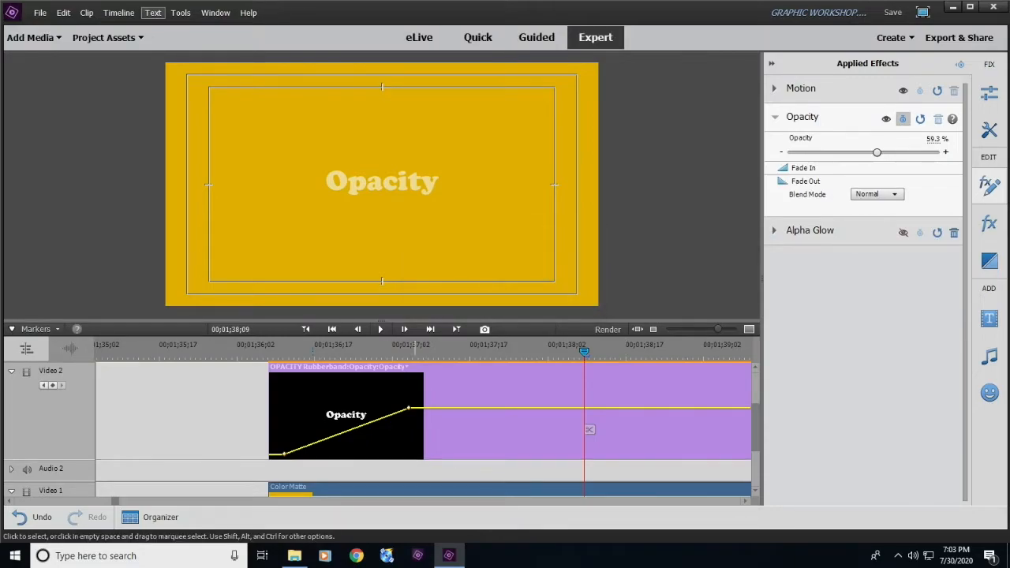
pyautogui.moveTo(408, 408); pyautogui.dragTo(409, 386)
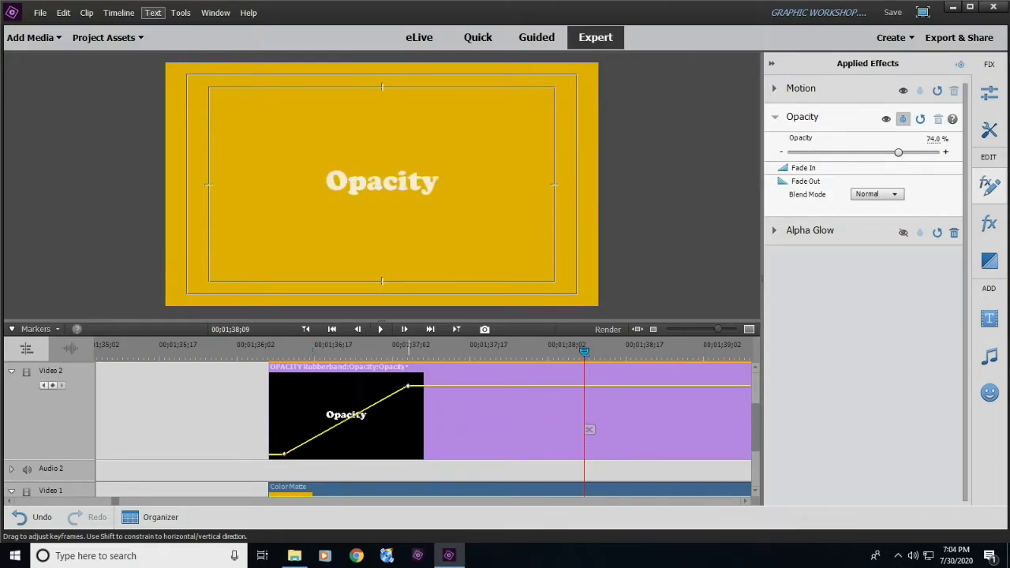
pyautogui.moveTo(279, 347); pyautogui.dragTo(460, 351)
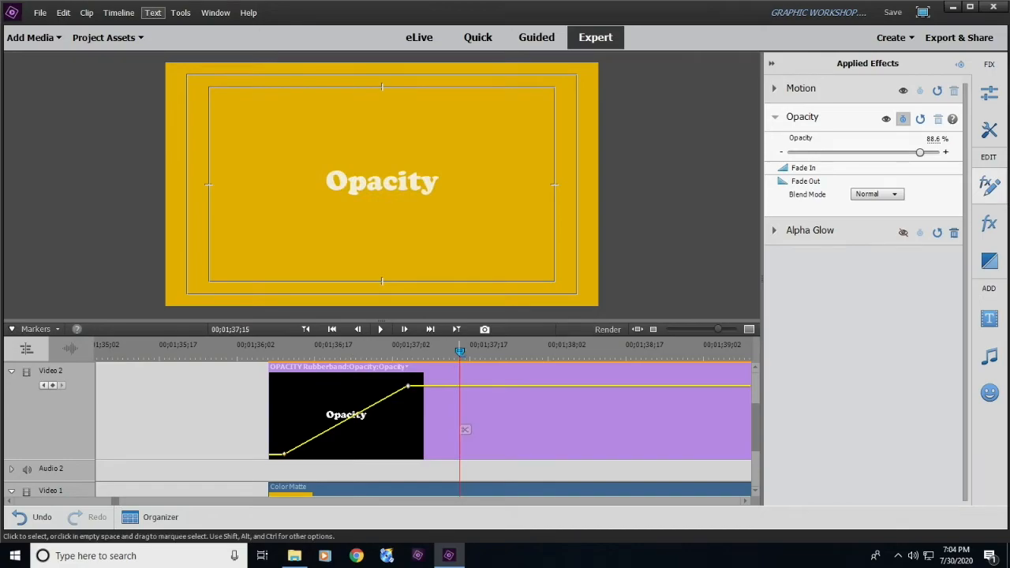
# - Turn on the Alpha Glow effect for the Opacity title
pyautogui.press('-')
pyautogui.press('-')
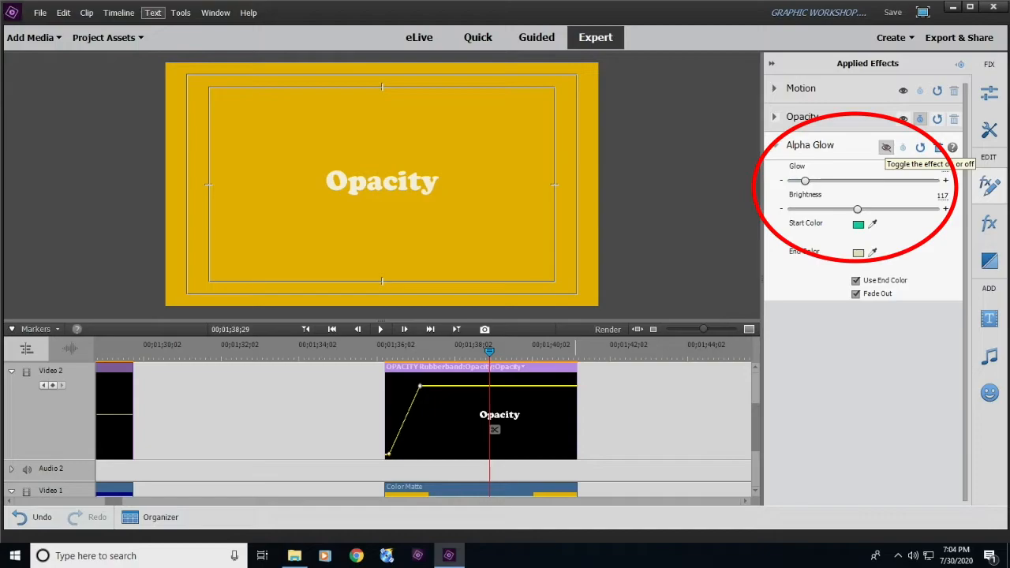
pyautogui.click(886, 148)
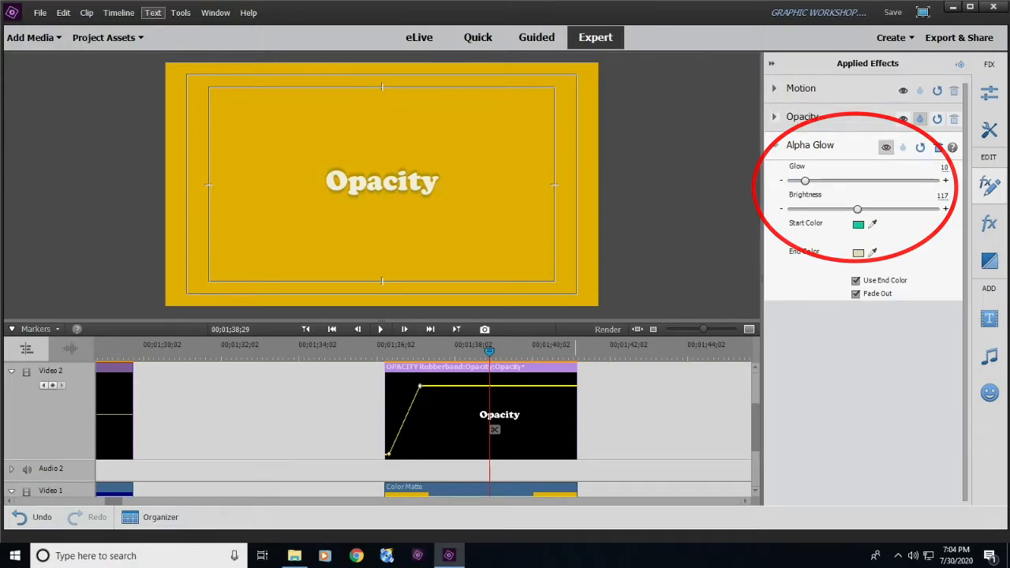
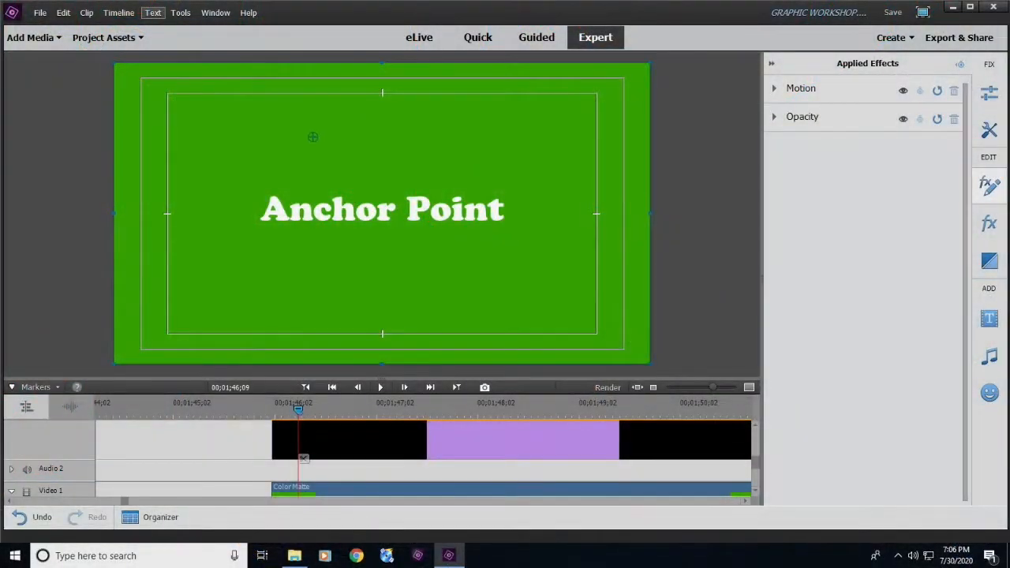
# - Place the Anchor Point title's anchor point at the upper corner of its letter A and add an Anchor Point keyframe at 00;01;46;09
pyautogui.moveTo(382, 212); pyautogui.dragTo(363, 215)
pyautogui.hotkey('ctrl', 'z')
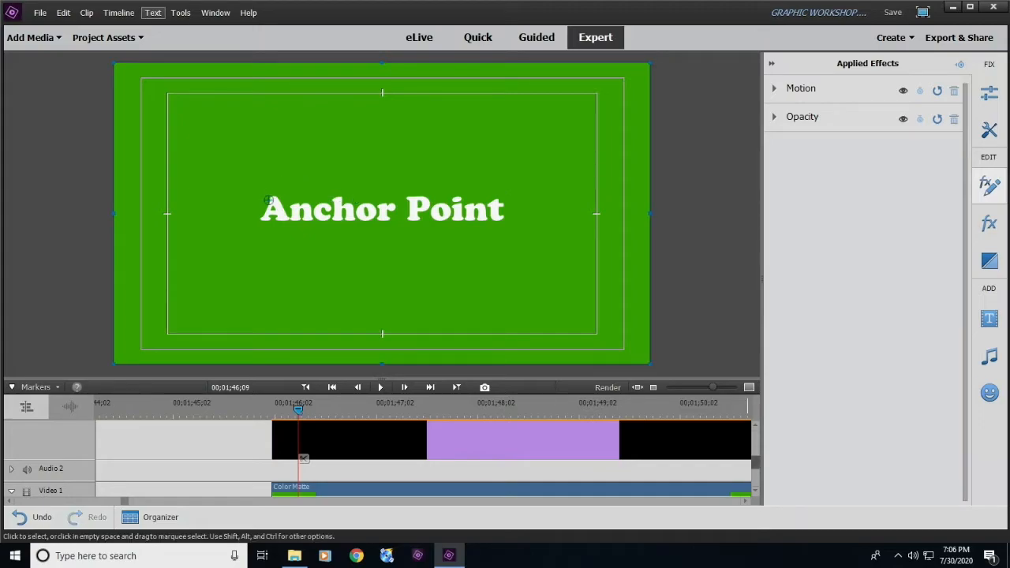
pyautogui.moveTo(755, 462); pyautogui.dragTo(755, 456)
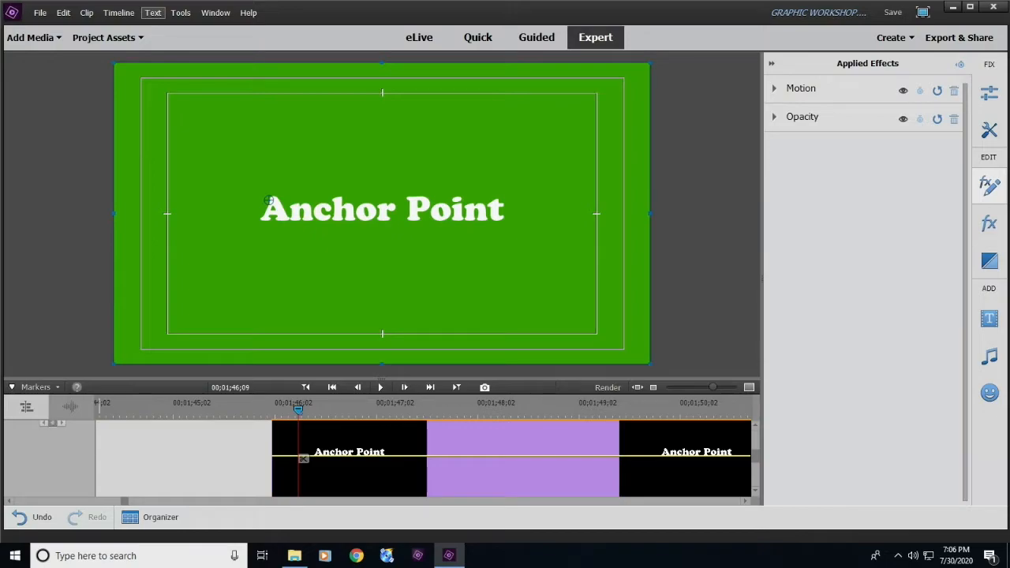
pyautogui.moveTo(298, 410); pyautogui.dragTo(302, 410)
pyautogui.press('Left')
pyautogui.click(312, 406)
pyautogui.scroll(2, 302, 458)
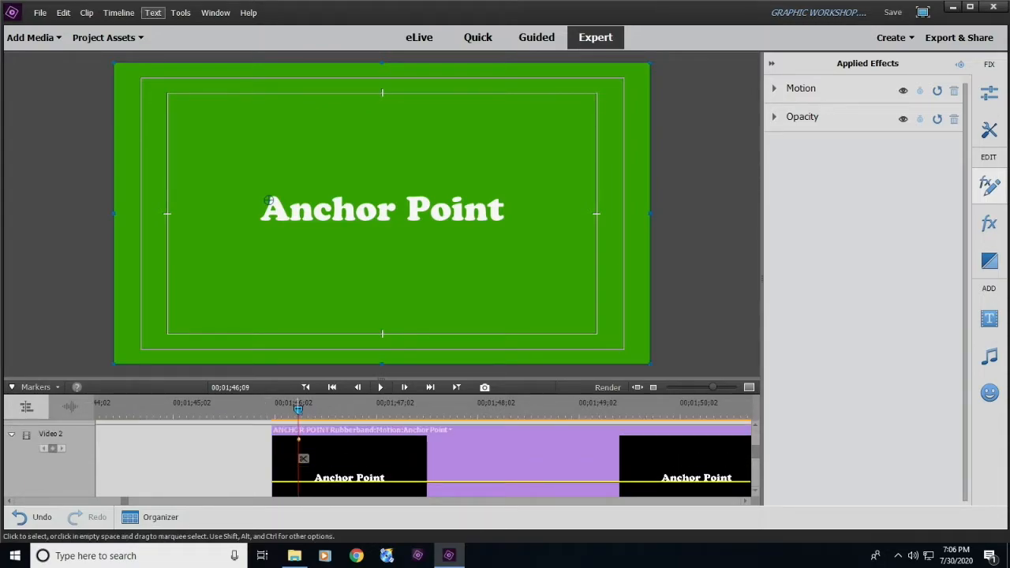
# - Move the title's anchor point below and past its final letter at 00;01;48;01, and play back the anchor animation
pyautogui.moveTo(303, 459); pyautogui.dragTo(479, 459)
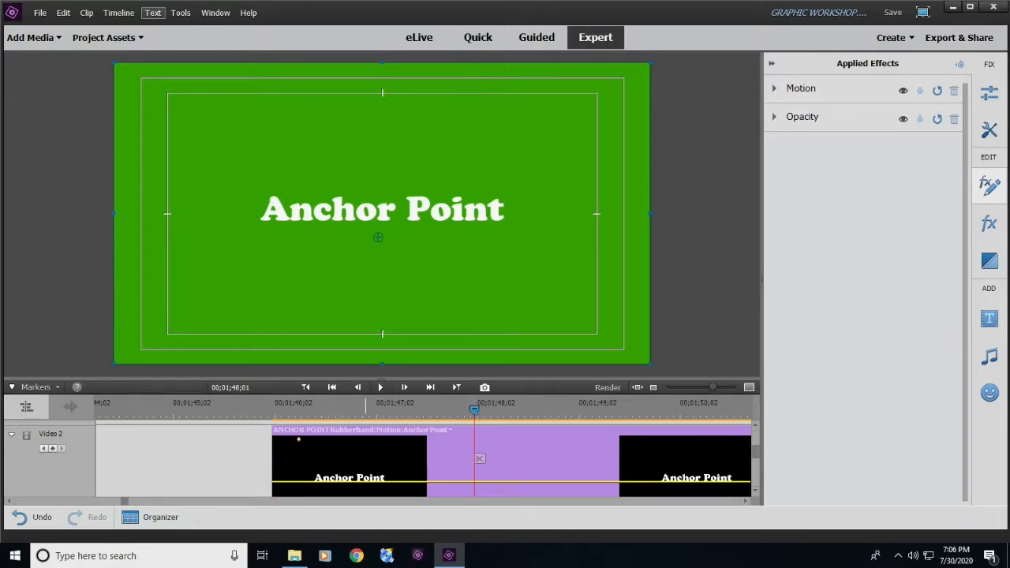
pyautogui.moveTo(508, 237); pyautogui.dragTo(539, 241)
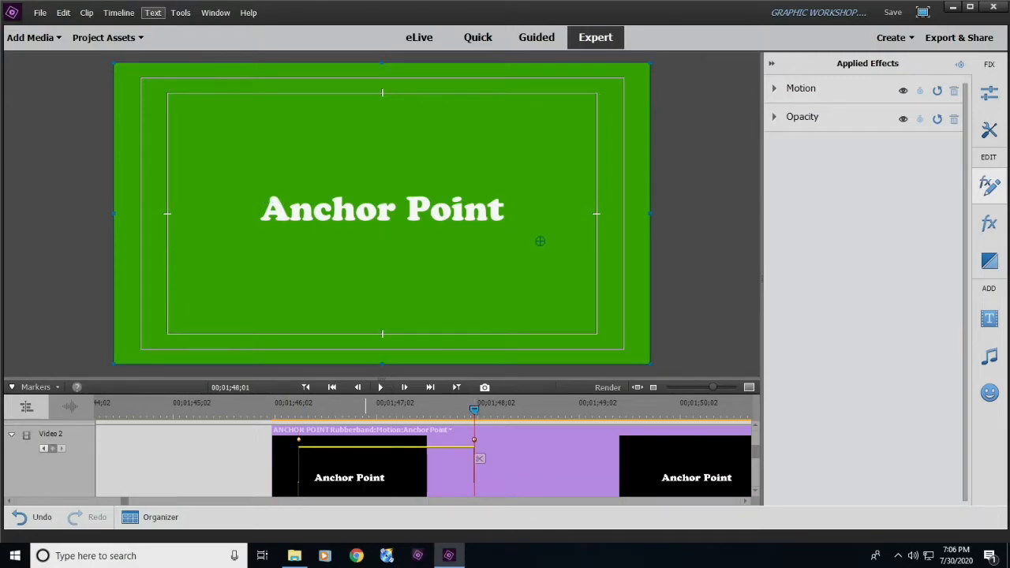
pyautogui.click(253, 458)
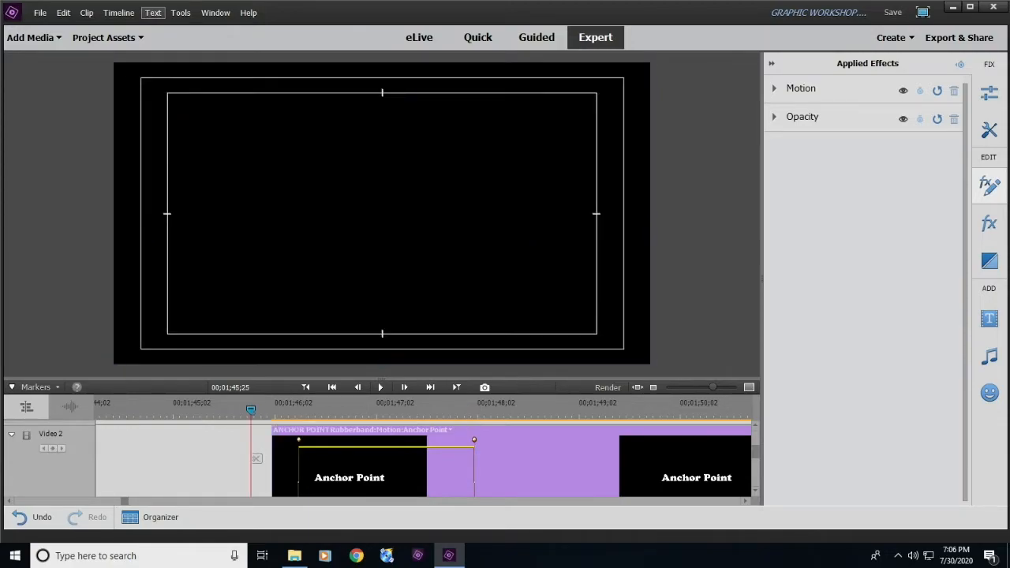
pyautogui.press('space')
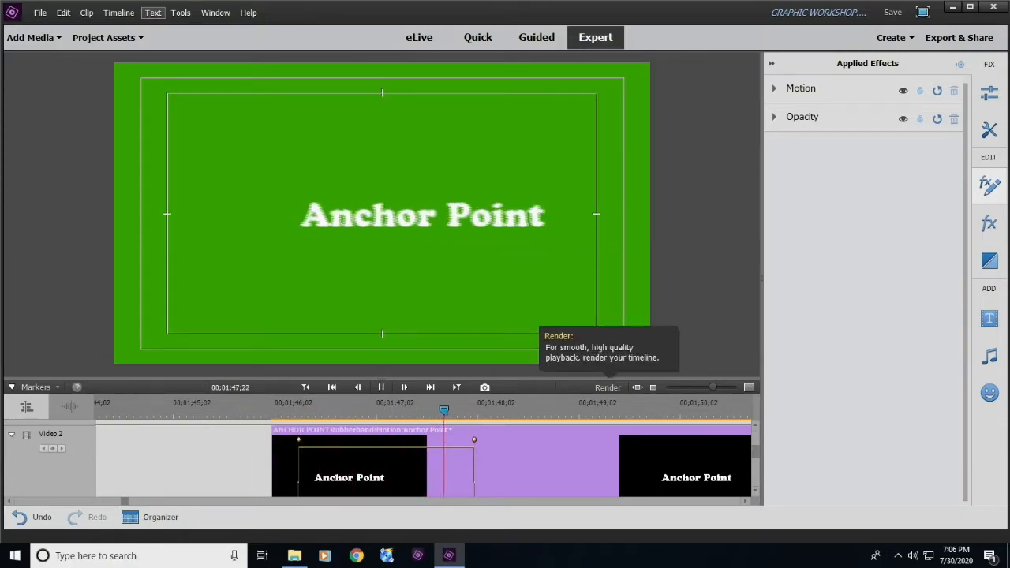
pyautogui.press('space')
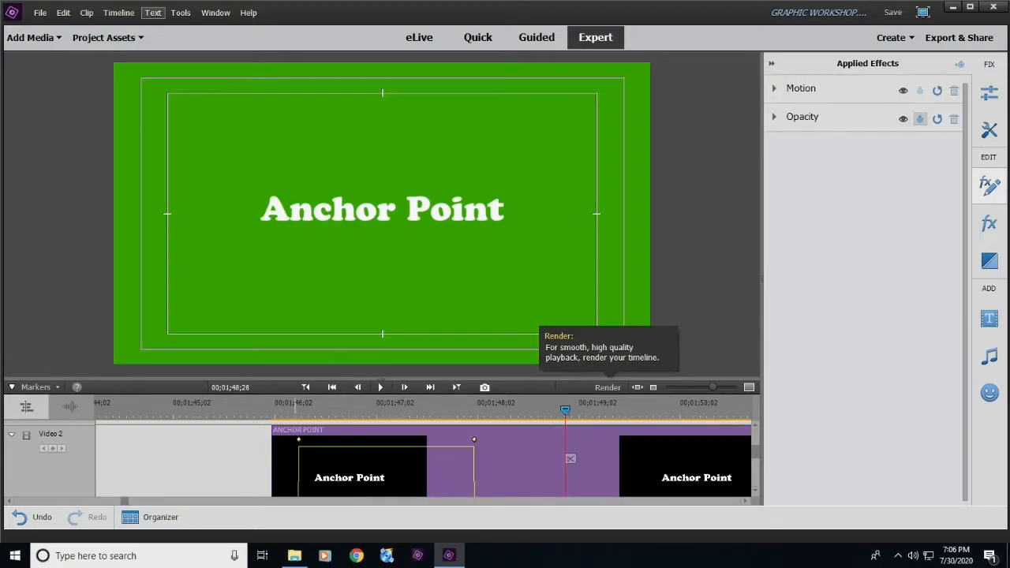
pyautogui.moveTo(565, 410); pyautogui.dragTo(478, 409)
pyautogui.moveTo(544, 410); pyautogui.dragTo(449, 409)
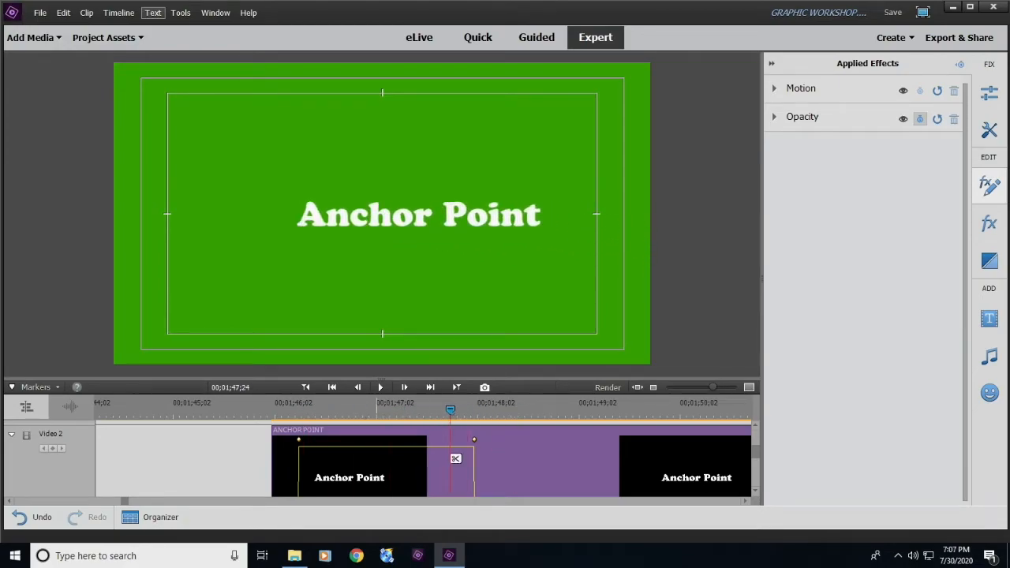
# - Enlarge the timeline area, move the playhead to the Rotation title at 00;01;25;11, and select that clip
pyautogui.moveTo(382, 378); pyautogui.dragTo(382, 292)
pyautogui.moveTo(450, 323); pyautogui.dragTo(487, 323)
pyautogui.press('-')
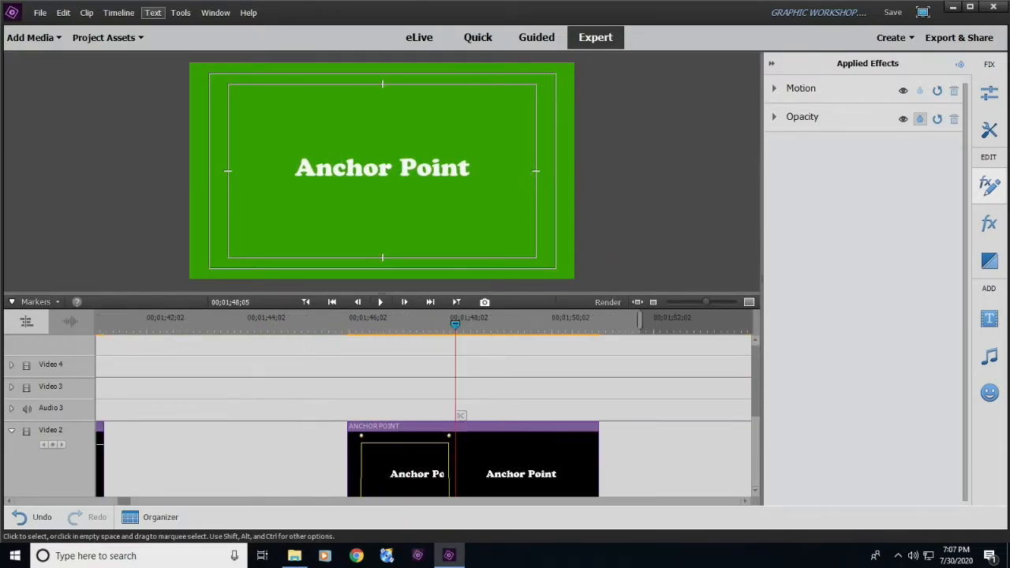
pyautogui.press('-')
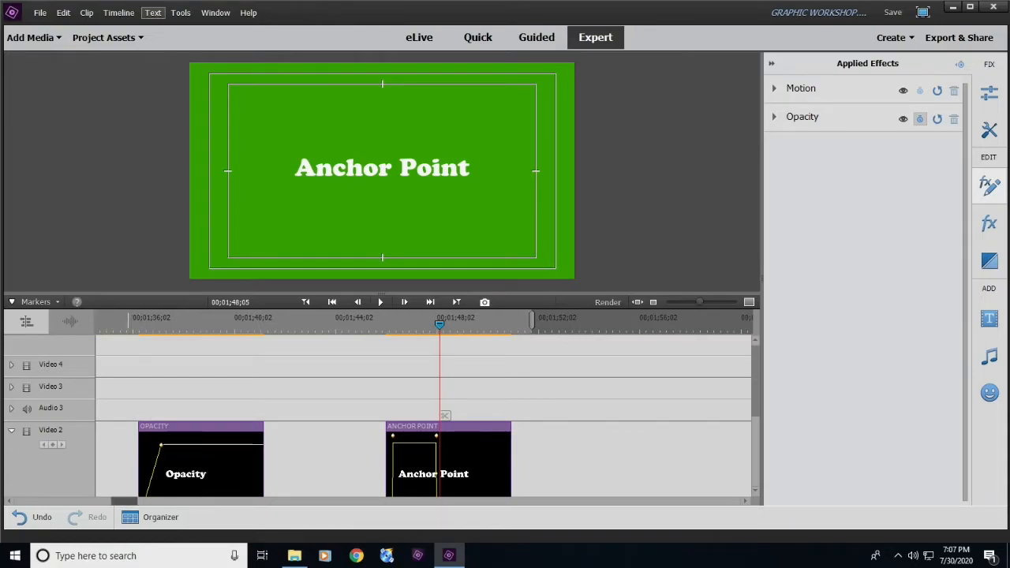
pyautogui.scroll(5, 491, 473)
pyautogui.scroll(-5, 489, 473)
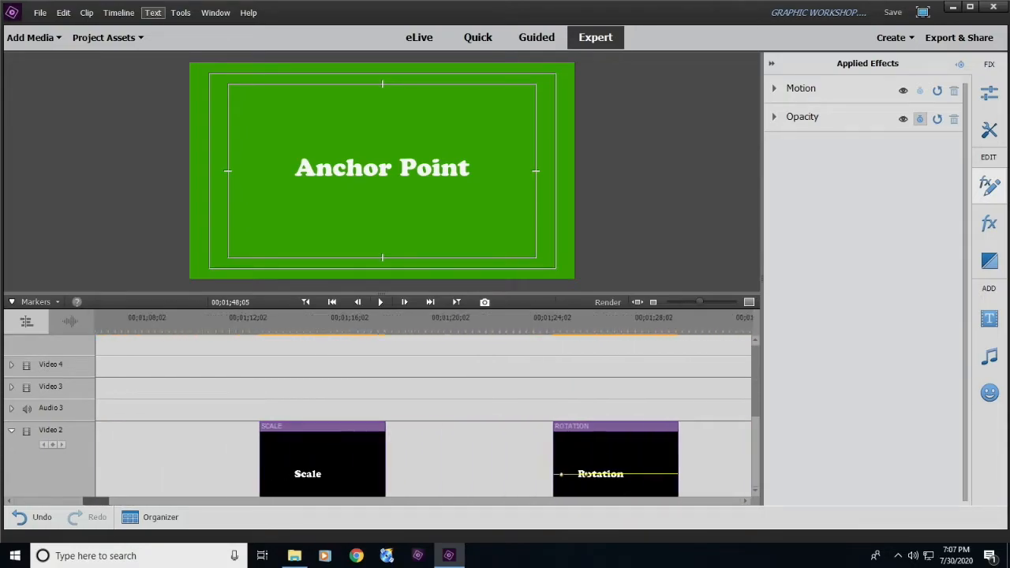
pyautogui.scroll(-1, 415, 474)
pyautogui.scroll(5, 415, 474)
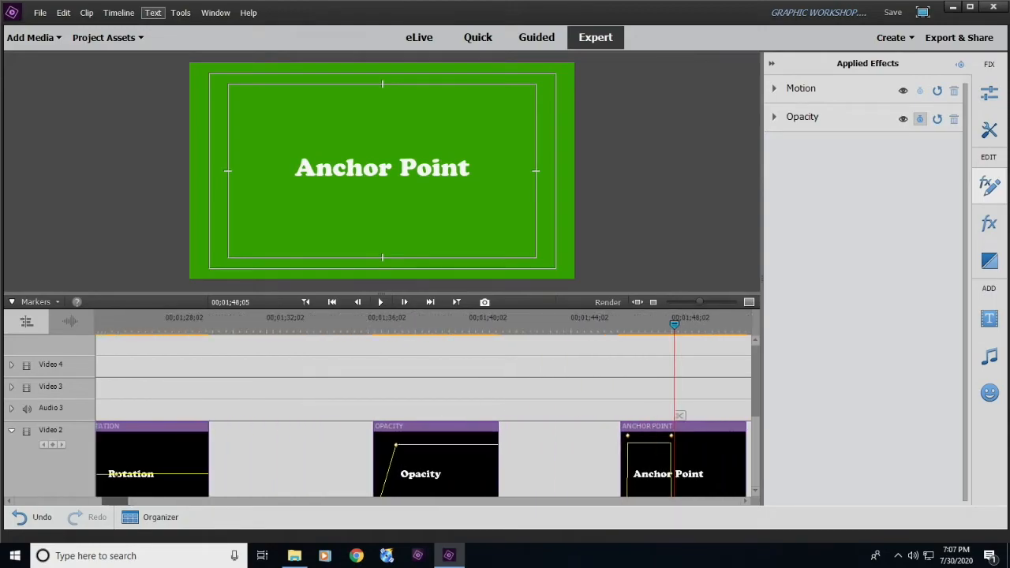
pyautogui.click(389, 322)
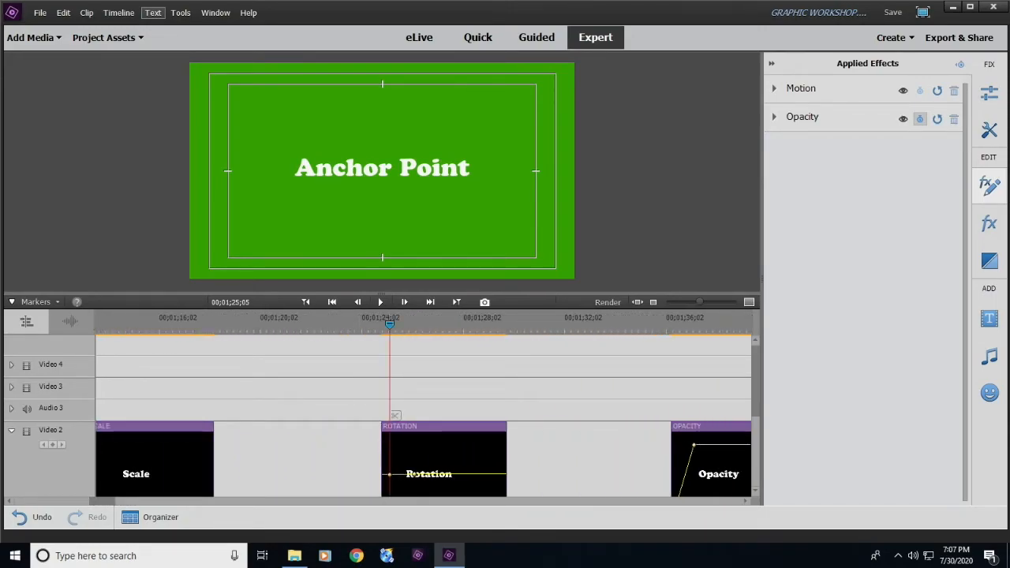
pyautogui.moveTo(390, 323)
pyautogui.mouseDown()
pyautogui.moveTo(457, 322)
pyautogui.moveTo(383, 323)
pyautogui.moveTo(394, 324)
pyautogui.mouseUp()
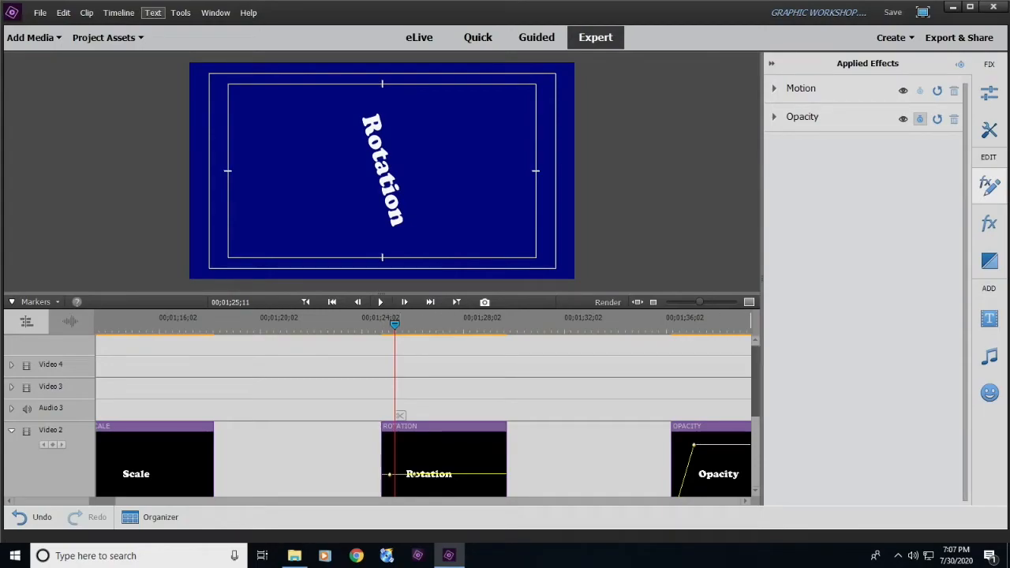
pyautogui.scroll(-3, 400, 415)
pyautogui.moveTo(400, 415); pyautogui.dragTo(400, 415)
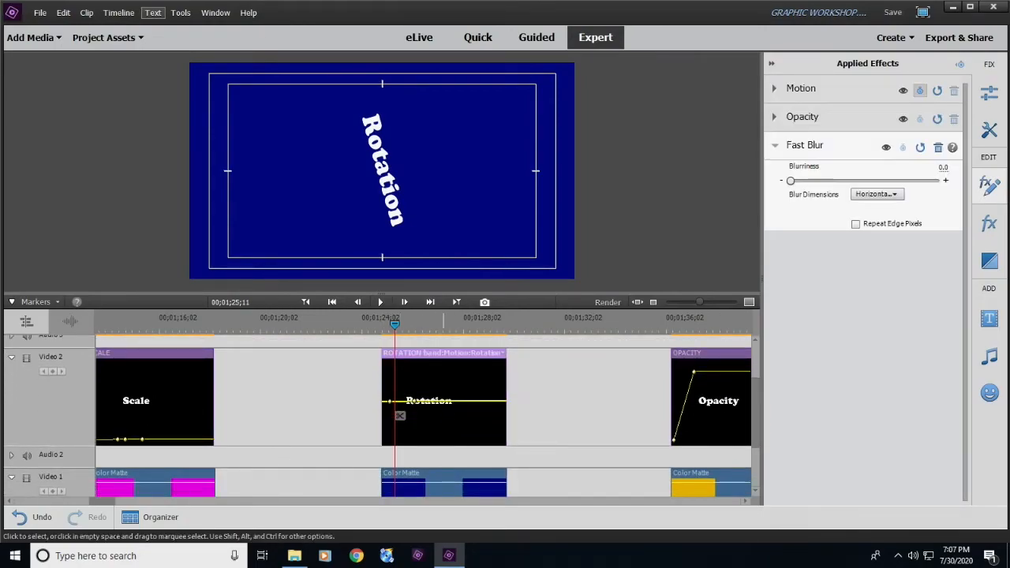
# - Display the Motion Anchor Point property on the Rotation title's clip line
pyautogui.press('=')
pyautogui.press('=')
pyautogui.press('=')
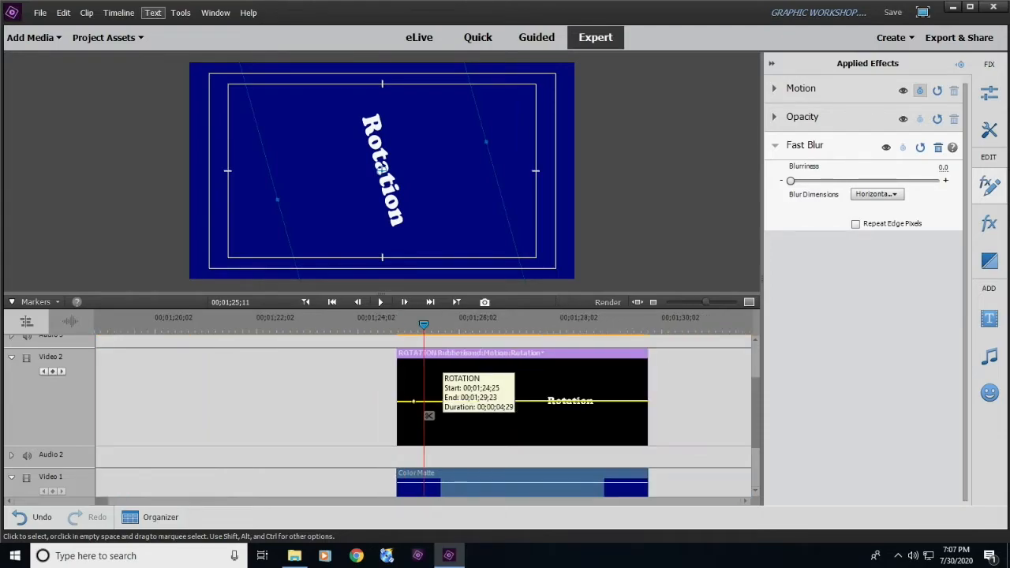
pyautogui.press('-')
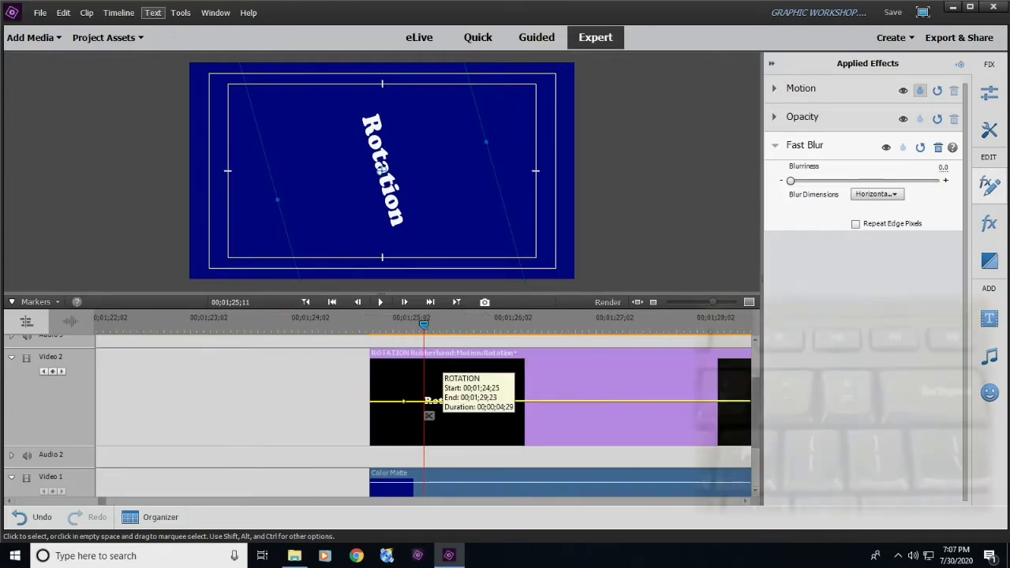
pyautogui.press('-')
pyautogui.press('=')
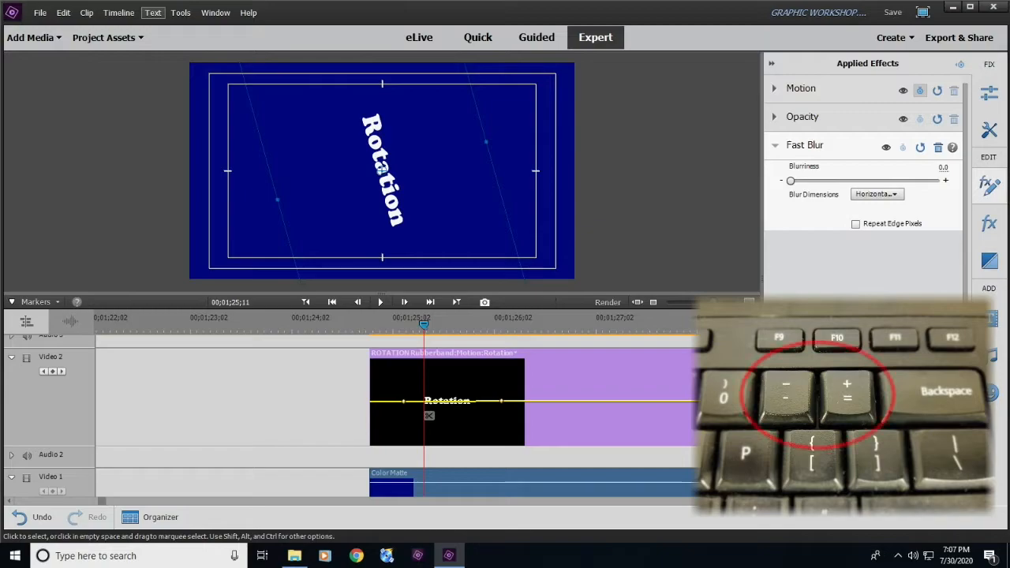
pyautogui.press('=')
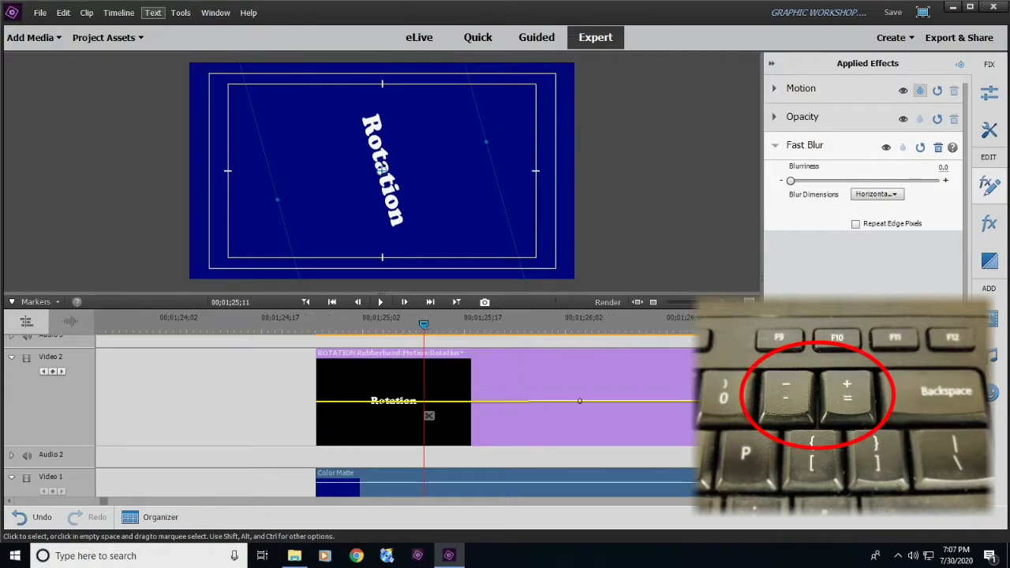
pyautogui.press('=')
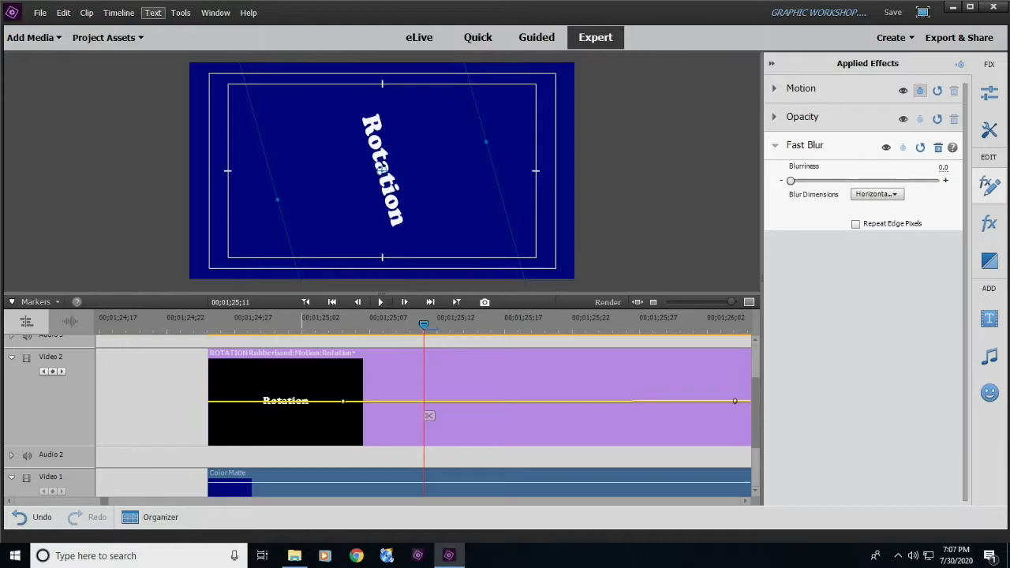
pyautogui.click(251, 355)
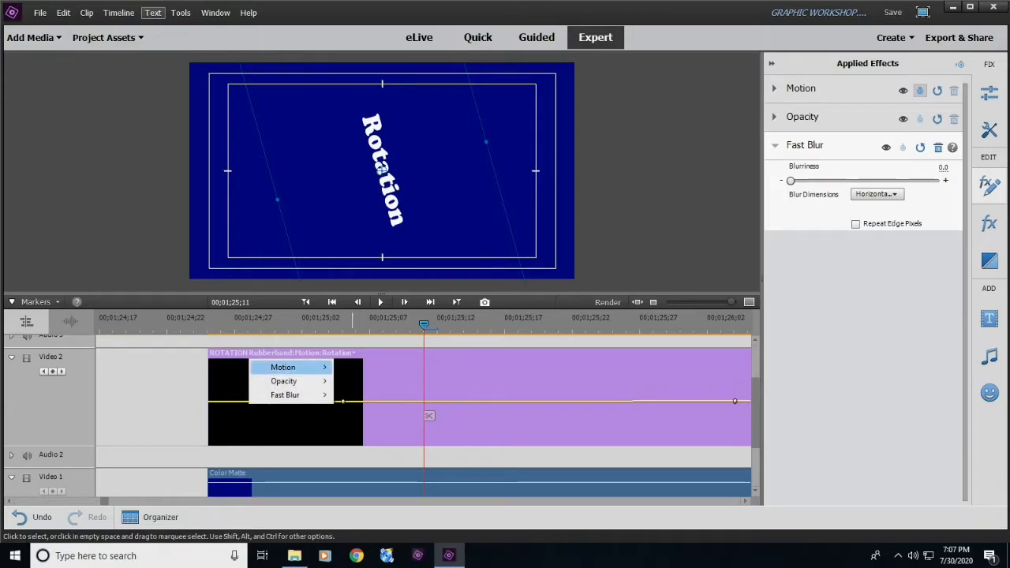
pyautogui.moveTo(295, 368)
pyautogui.click(373, 422)
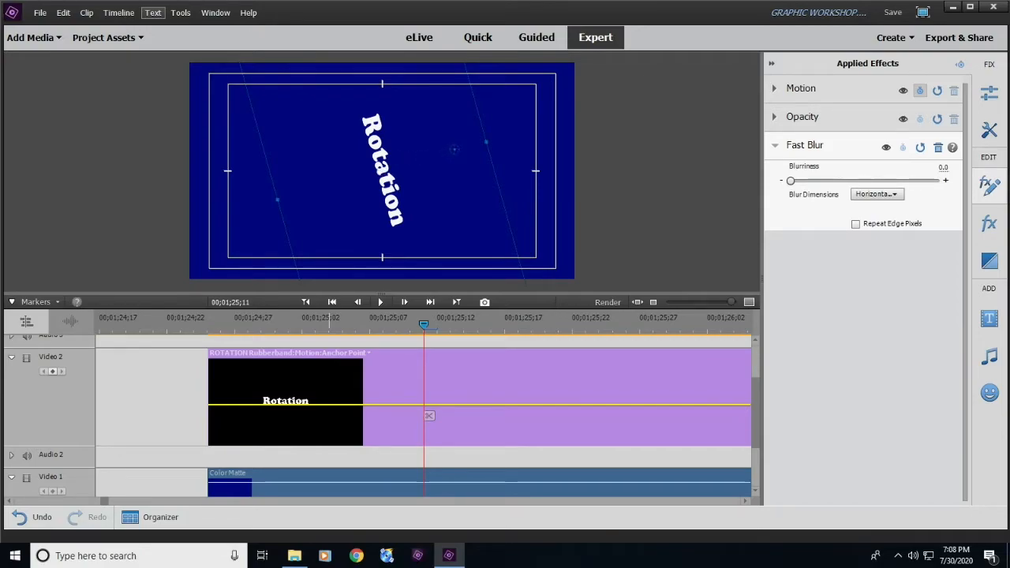
# - Move the Rotation title's anchor point straight above the word near the upper safe margin at 00;01;25;04, and play back the spin
pyautogui.moveTo(423, 319); pyautogui.dragTo(330, 320)
pyautogui.moveTo(462, 227); pyautogui.dragTo(382, 167)
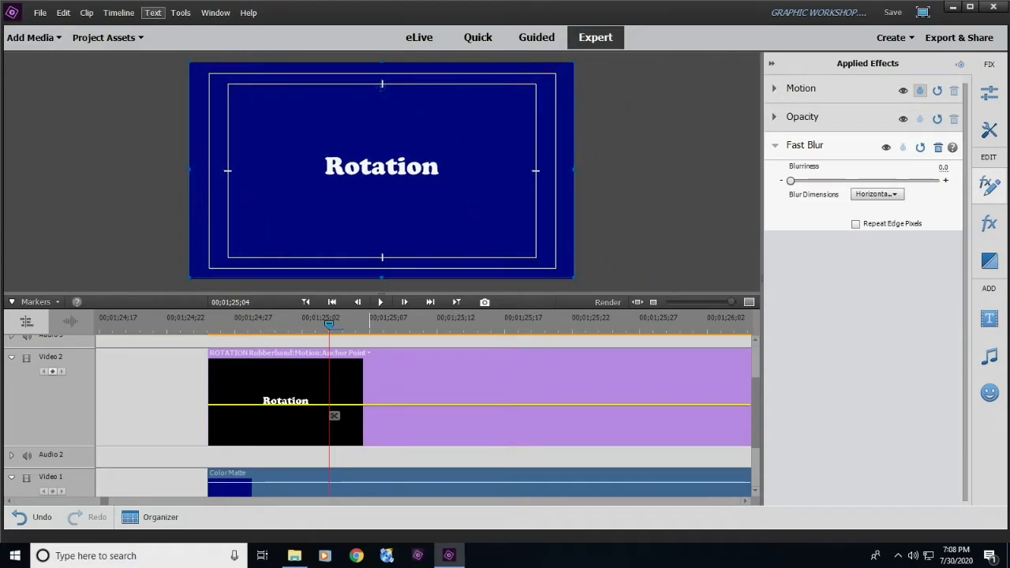
pyautogui.moveTo(329, 325); pyautogui.dragTo(233, 416)
pyautogui.press('space')
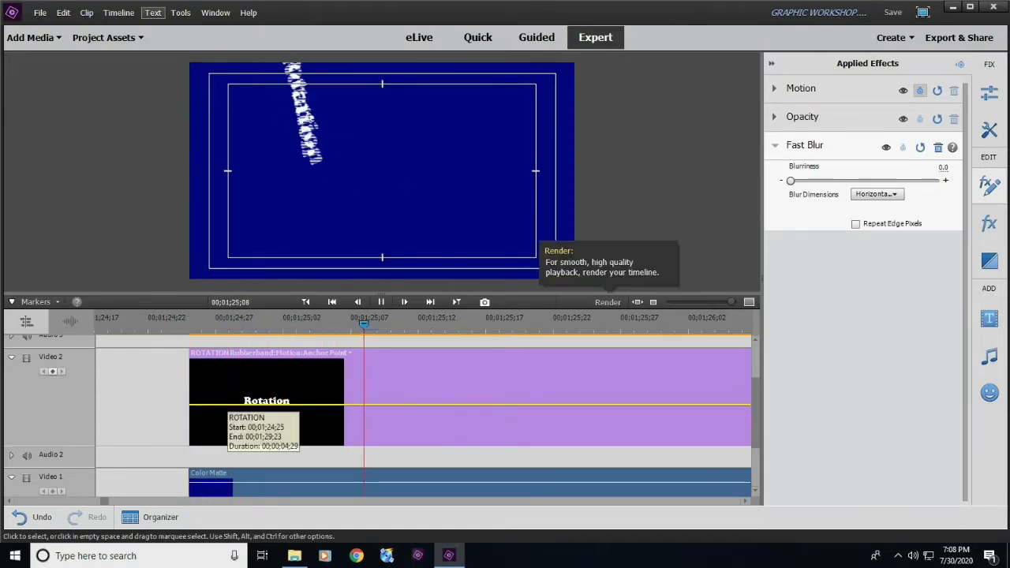
pyautogui.press('space')
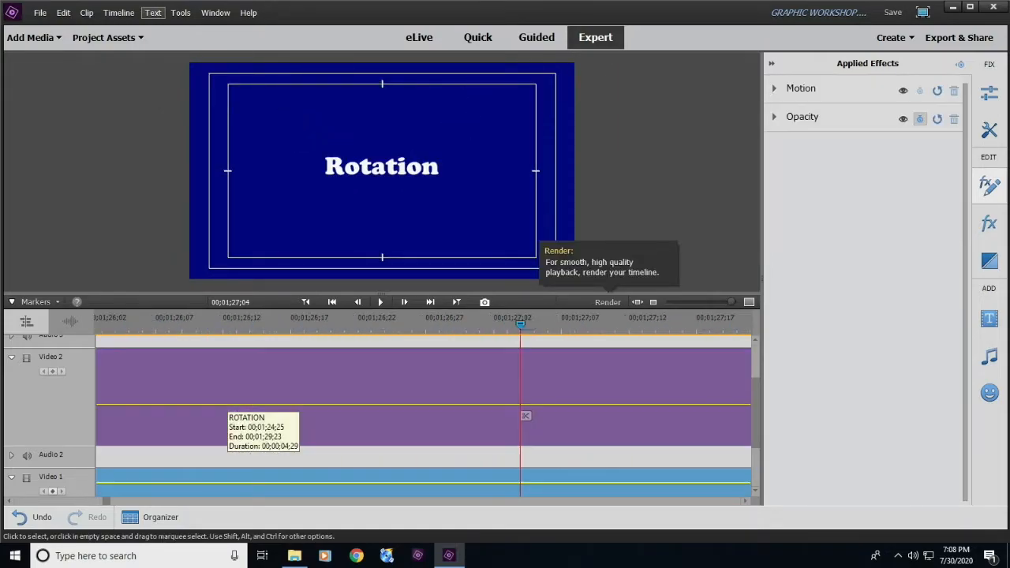
# - Display the Scale title's Motion Anchor Point property at 00;01;13;23 and move its anchor point below the word
pyautogui.click(653, 302)
pyautogui.click(653, 302)
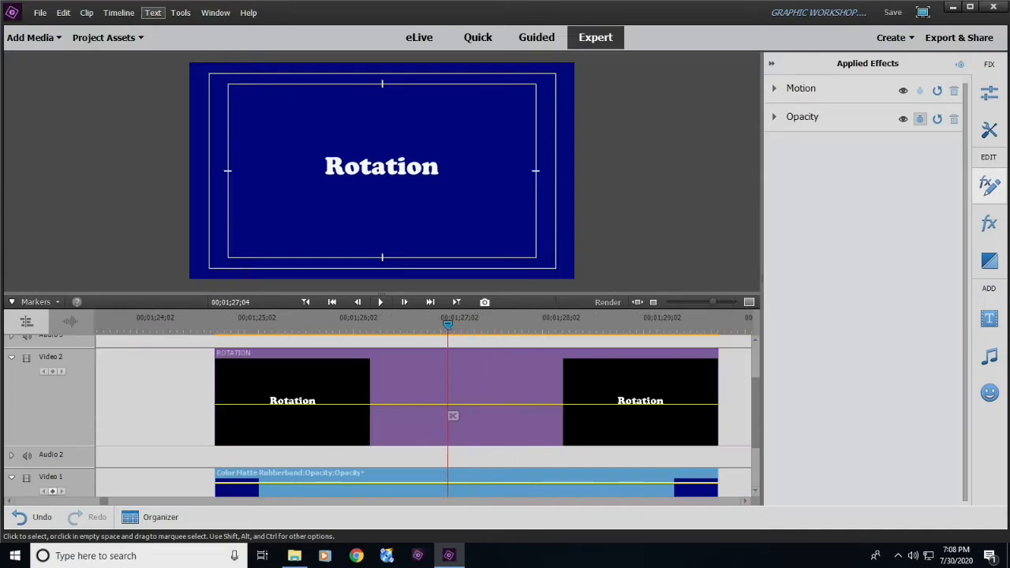
pyautogui.click(653, 302)
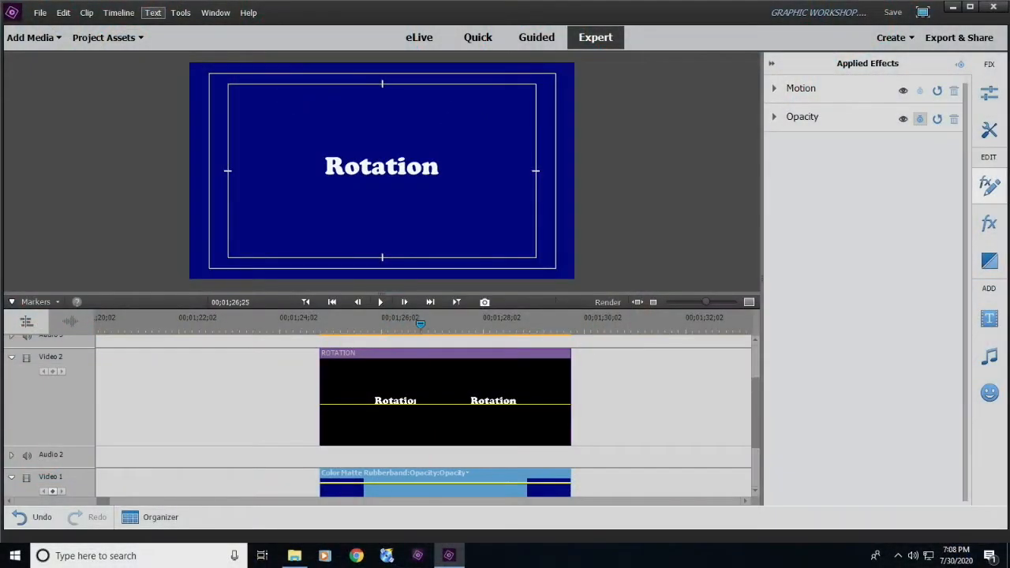
pyautogui.moveTo(420, 324); pyautogui.dragTo(313, 324)
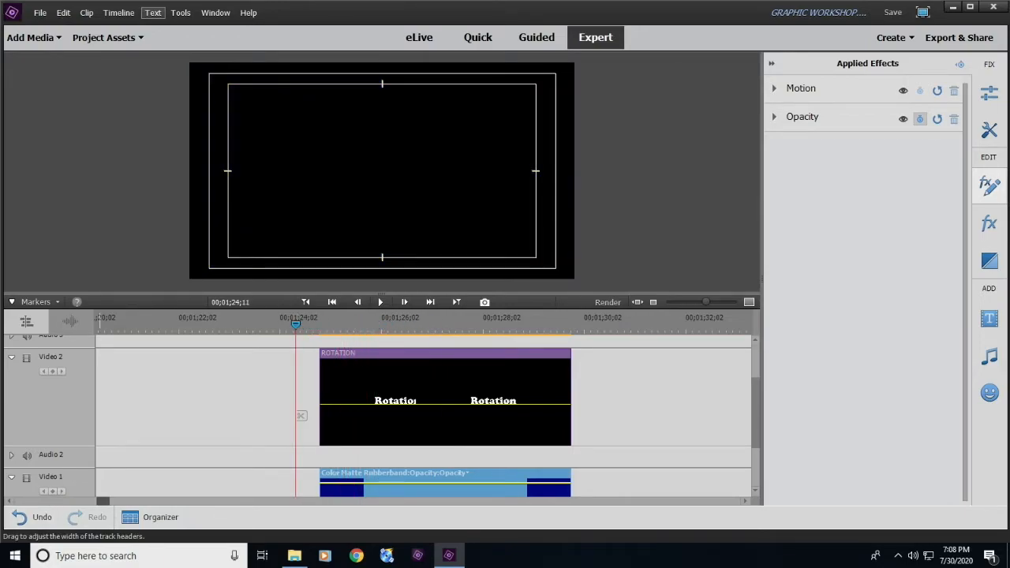
pyautogui.moveTo(104, 501); pyautogui.dragTo(91, 501)
pyautogui.moveTo(358, 324); pyautogui.dragTo(322, 324)
pyautogui.click(327, 416)
pyautogui.click(325, 352)
pyautogui.moveTo(356, 367)
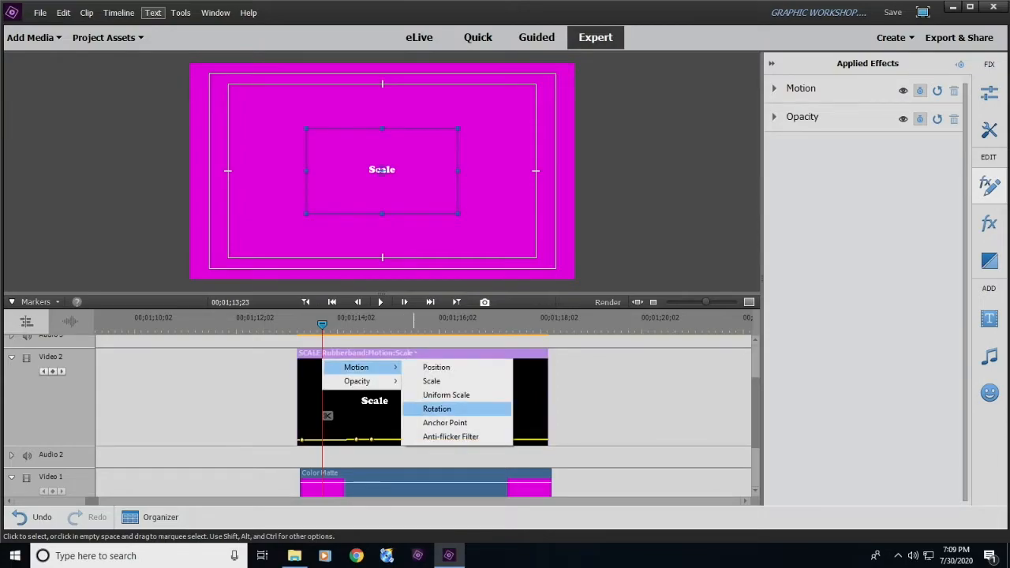
pyautogui.click(444, 422)
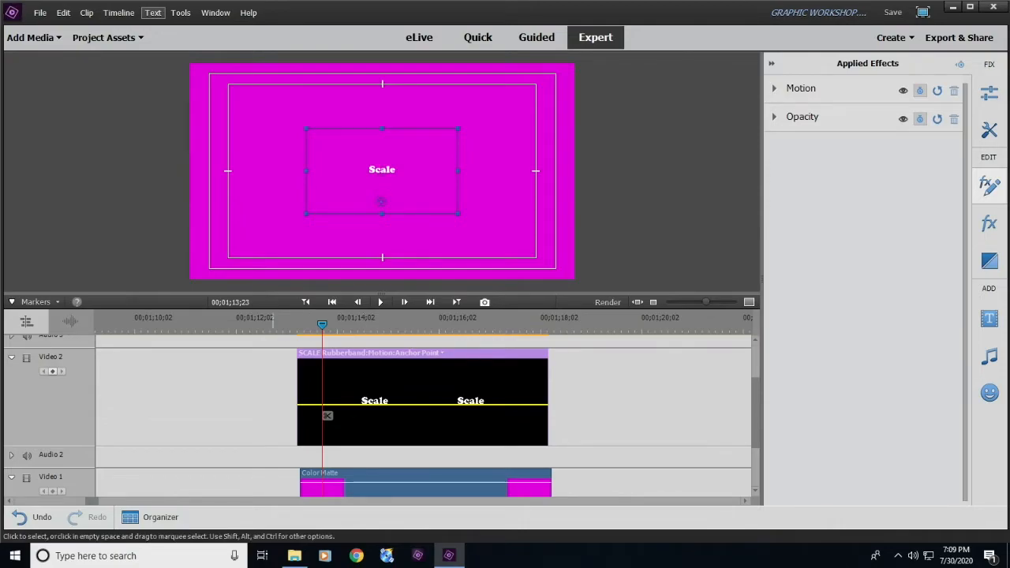
# - Deselect the Scale title and play back its growth with the shifted anchor point, scrubbing through the clip again
pyautogui.click(253, 402)
pyautogui.moveTo(321, 325)
pyautogui.mouseDown()
pyautogui.moveTo(429, 324)
pyautogui.moveTo(264, 325)
pyautogui.moveTo(303, 324)
pyautogui.mouseUp()
pyautogui.press('space')
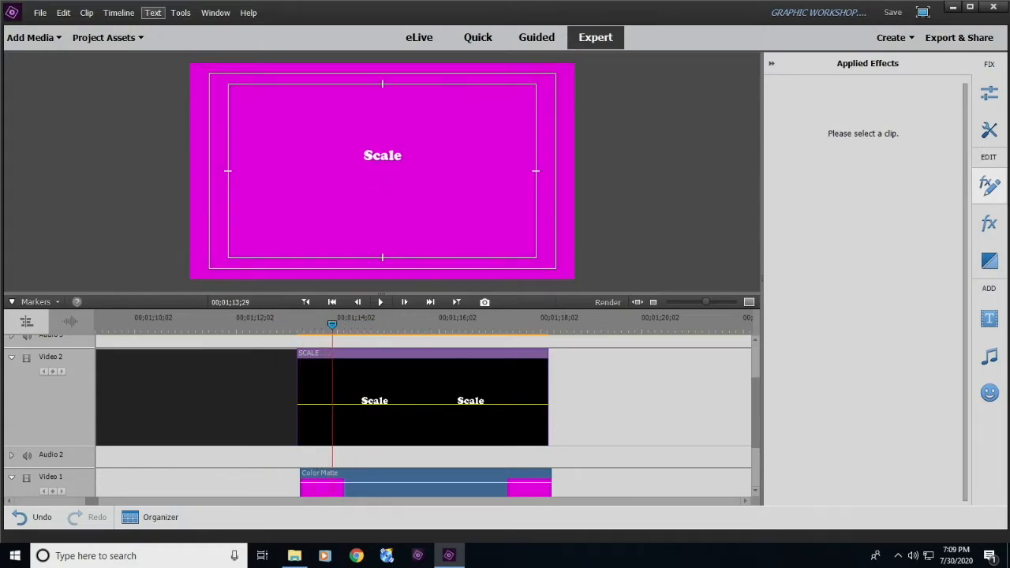
pyautogui.moveTo(393, 324); pyautogui.dragTo(295, 324)
pyautogui.press('space')
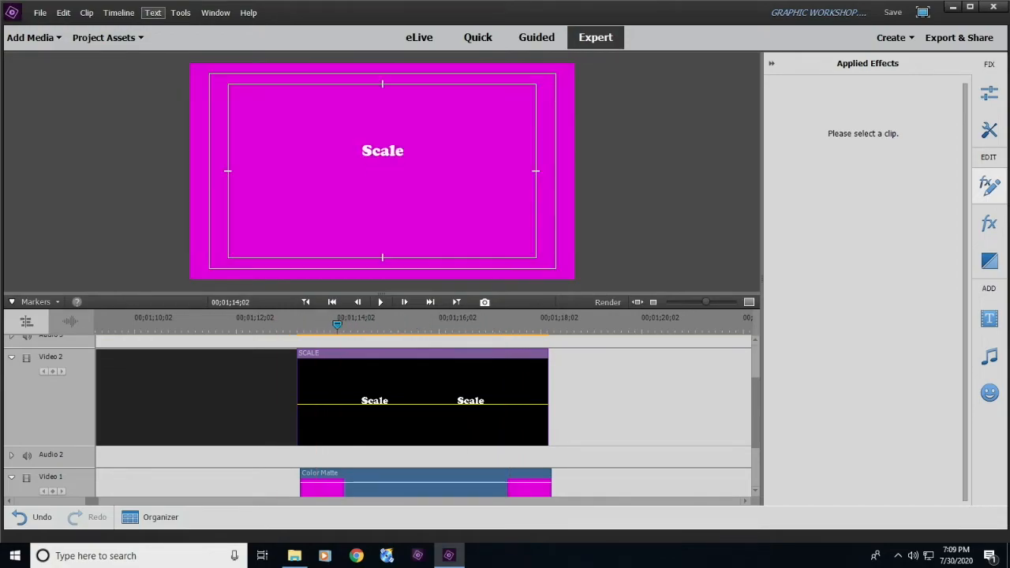
pyautogui.moveTo(413, 324); pyautogui.dragTo(334, 324)
pyautogui.moveTo(545, 323); pyautogui.dragTo(337, 322)
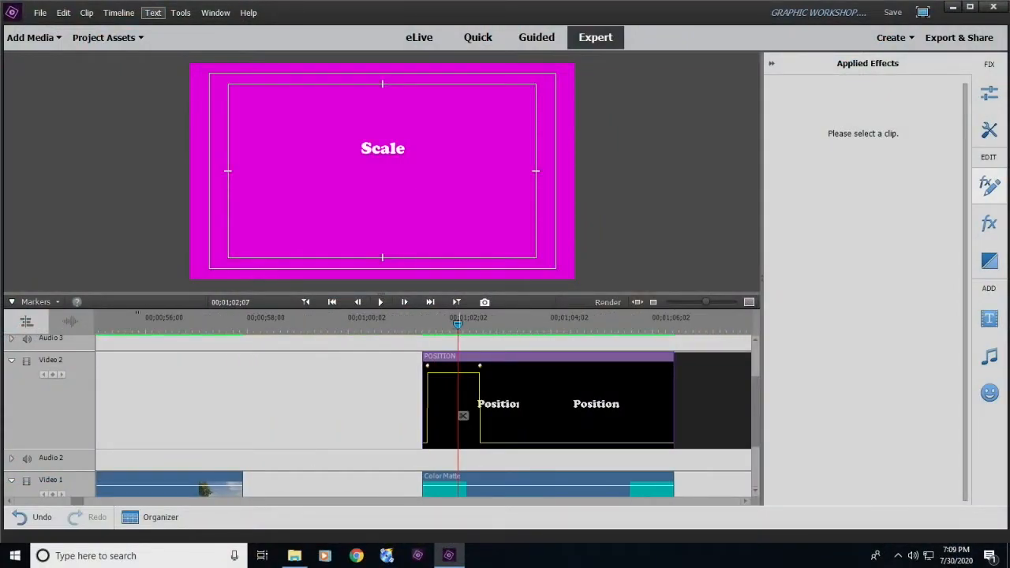
# - Apply easing to the Position title's second position keyframe at 00;01;02;20 and pull its curve handle down to shape the slide's speed
pyautogui.click(516, 402)
pyautogui.press('=')
pyautogui.press('=')
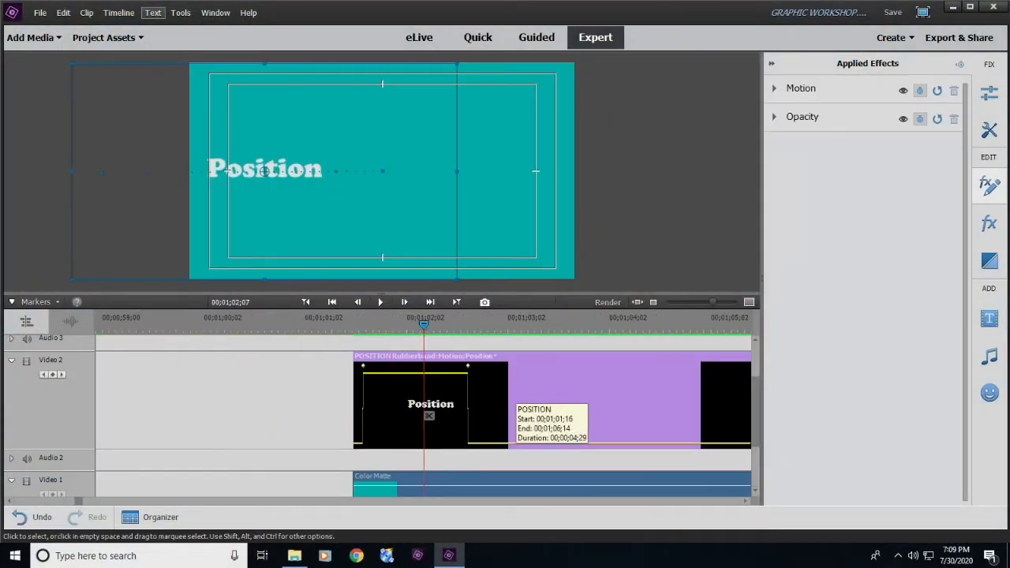
pyautogui.press('=')
pyautogui.press('-')
pyautogui.press('=')
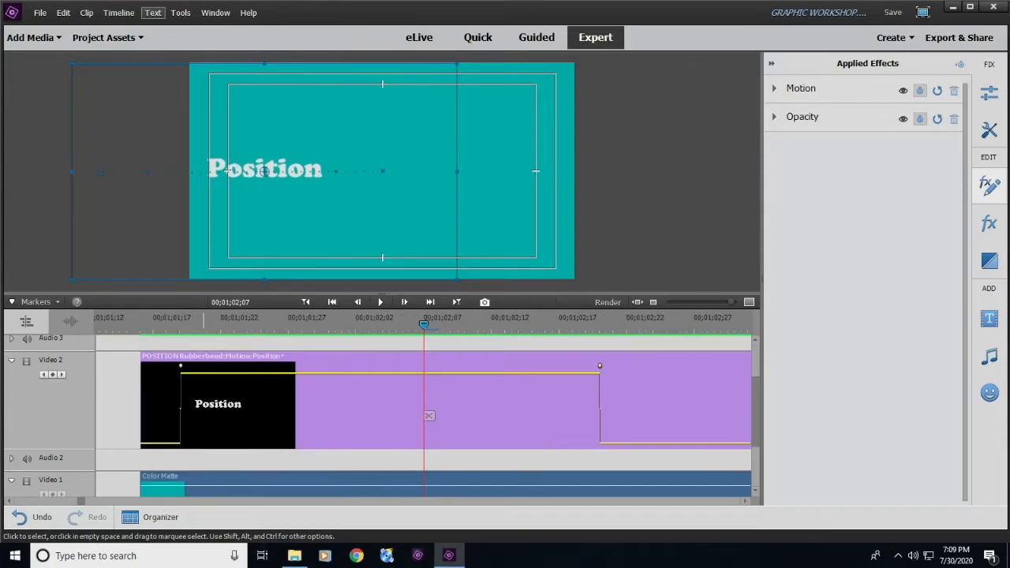
pyautogui.moveTo(181, 321)
pyautogui.mouseDown()
pyautogui.moveTo(167, 322)
pyautogui.moveTo(602, 324)
pyautogui.moveTo(167, 323)
pyautogui.mouseUp()
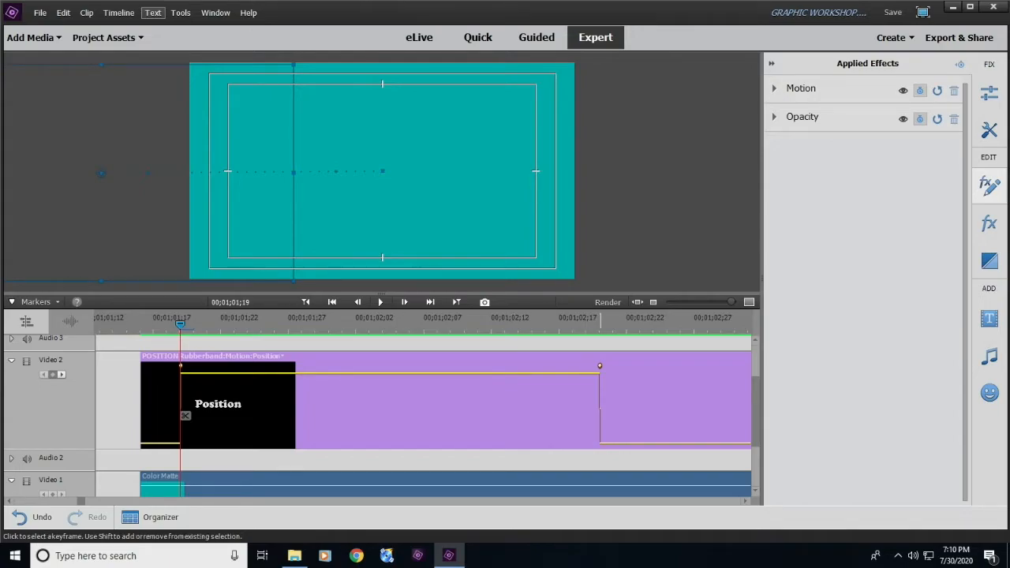
pyautogui.rightClick(600, 366)
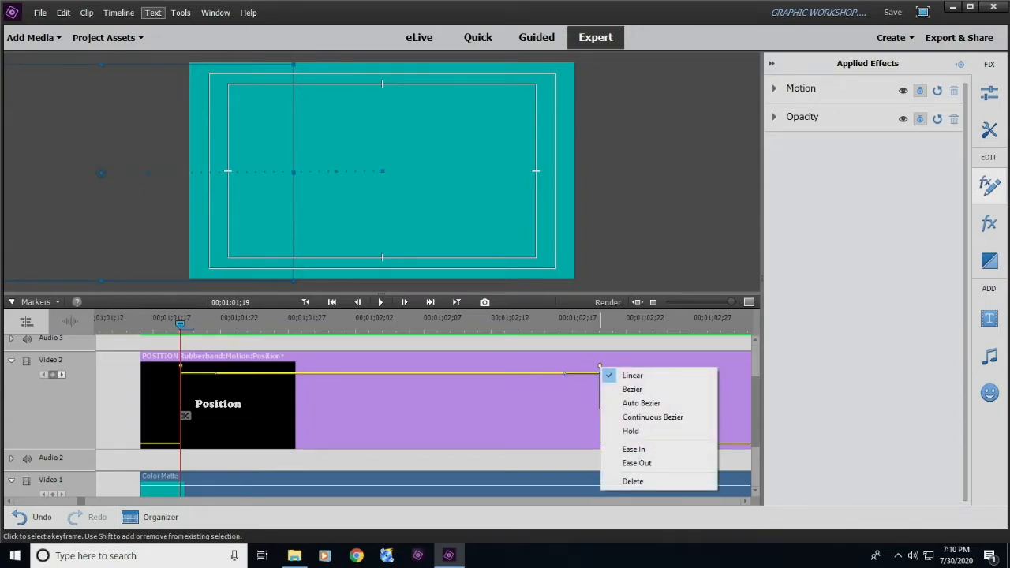
pyautogui.click(630, 431)
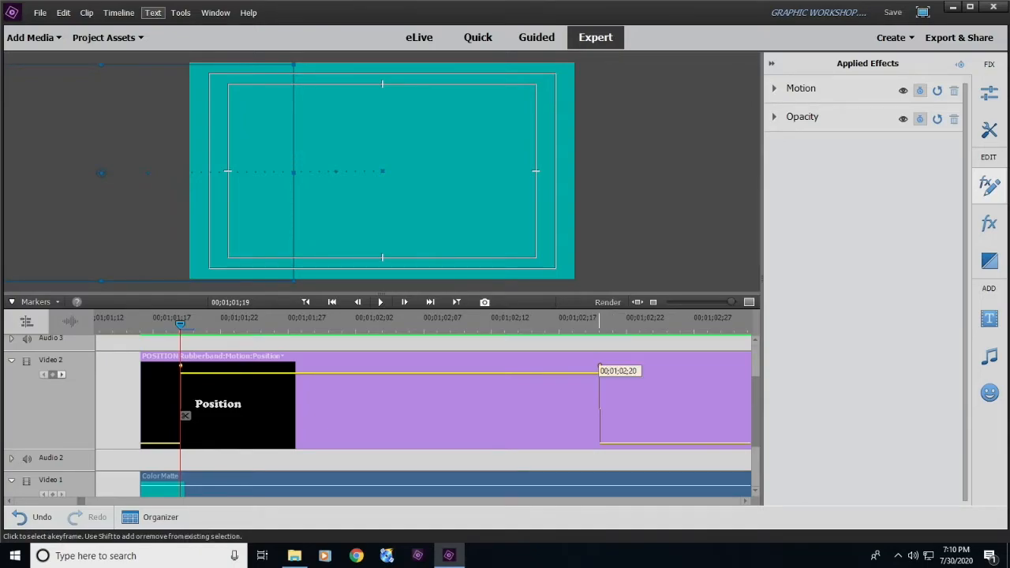
pyautogui.rightClick(599, 366)
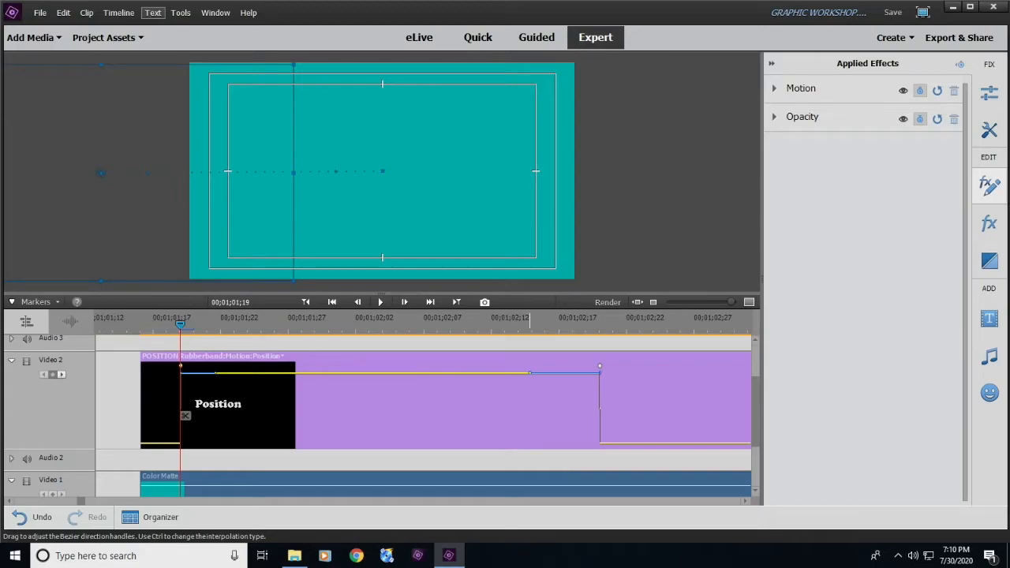
pyautogui.moveTo(529, 372)
pyautogui.mouseDown()
pyautogui.moveTo(531, 401)
pyautogui.moveTo(560, 412)
pyautogui.moveTo(533, 381)
pyautogui.moveTo(513, 378)
pyautogui.moveTo(552, 391)
pyautogui.moveTo(534, 413)
pyautogui.moveTo(593, 406)
pyautogui.moveTo(531, 413)
pyautogui.moveTo(552, 401)
pyautogui.moveTo(545, 381)
pyautogui.moveTo(552, 390)
pyautogui.moveTo(513, 394)
pyautogui.moveTo(536, 398)
pyautogui.moveTo(467, 410)
pyautogui.moveTo(578, 414)
pyautogui.moveTo(467, 418)
pyautogui.moveTo(550, 422)
pyautogui.mouseUp()
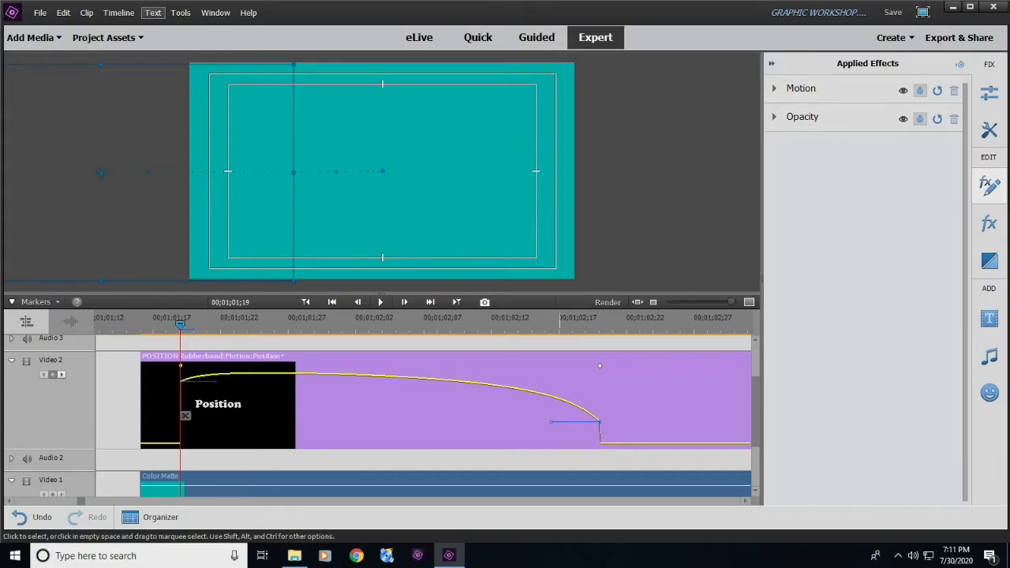
# - Move the playhead back to 00;01;01;17, render the timeline and play back the Position title's eased slide
pyautogui.moveTo(185, 415); pyautogui.dragTo(158, 416)
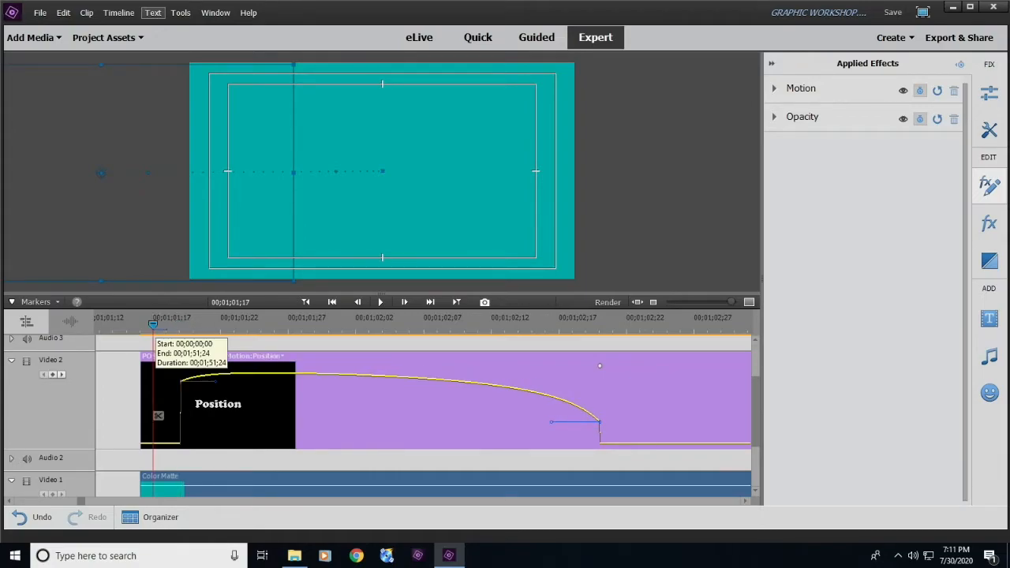
pyautogui.click(607, 301)
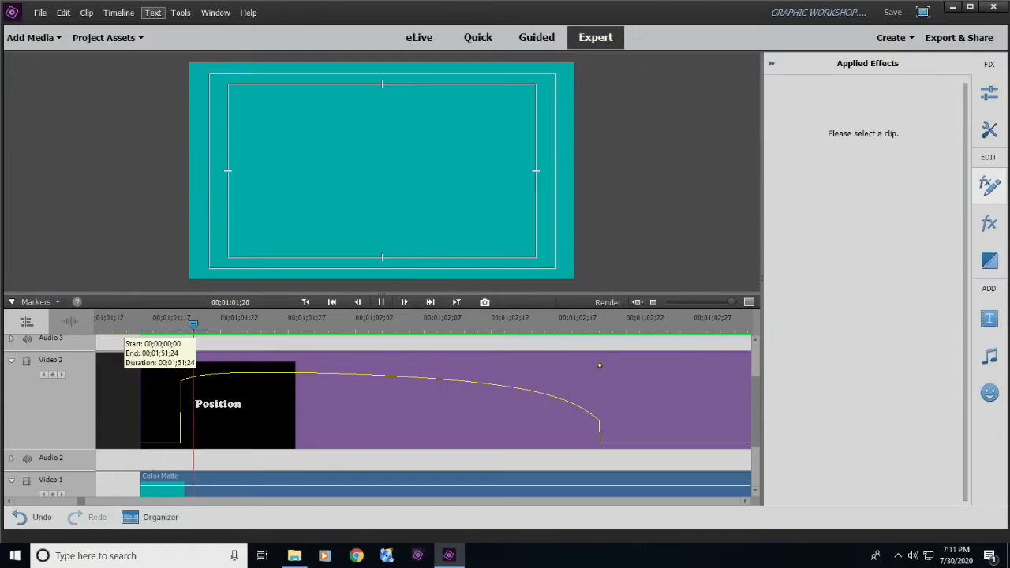
pyautogui.press('space')
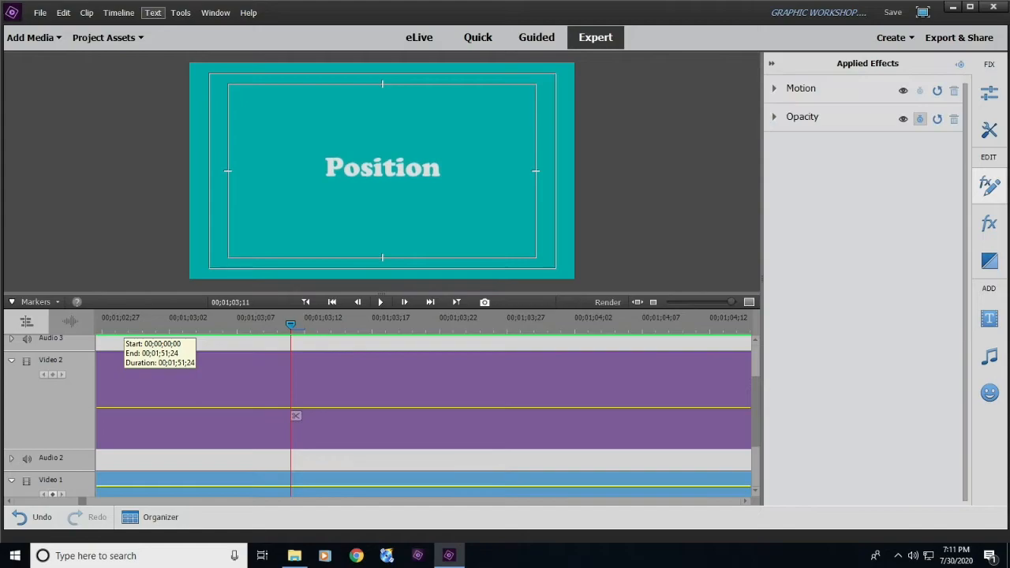